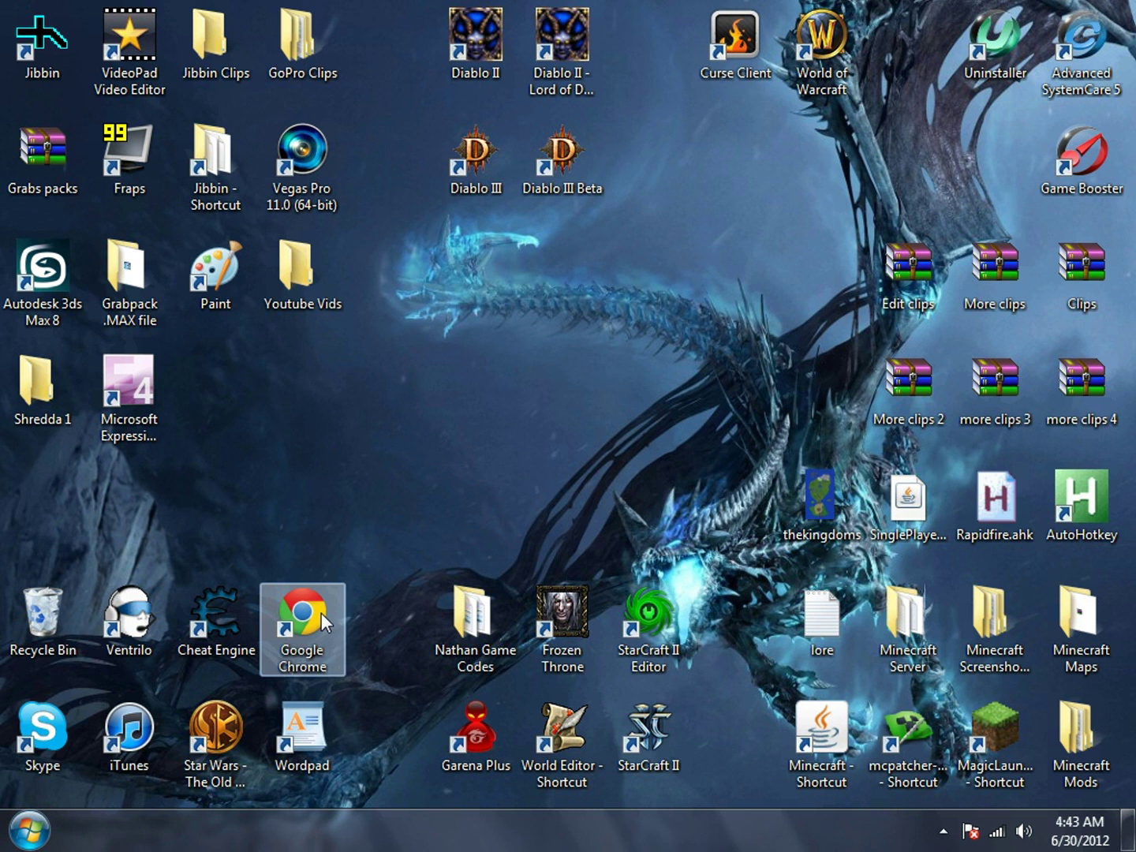
# - Launch Chrome and go from the jibbingame.com bookmark through Forum and Jibbin' Customs to the Make Jibbin Revive Project topic
pyautogui.moveTo(683, 309); pyautogui.dragTo(480, 423)
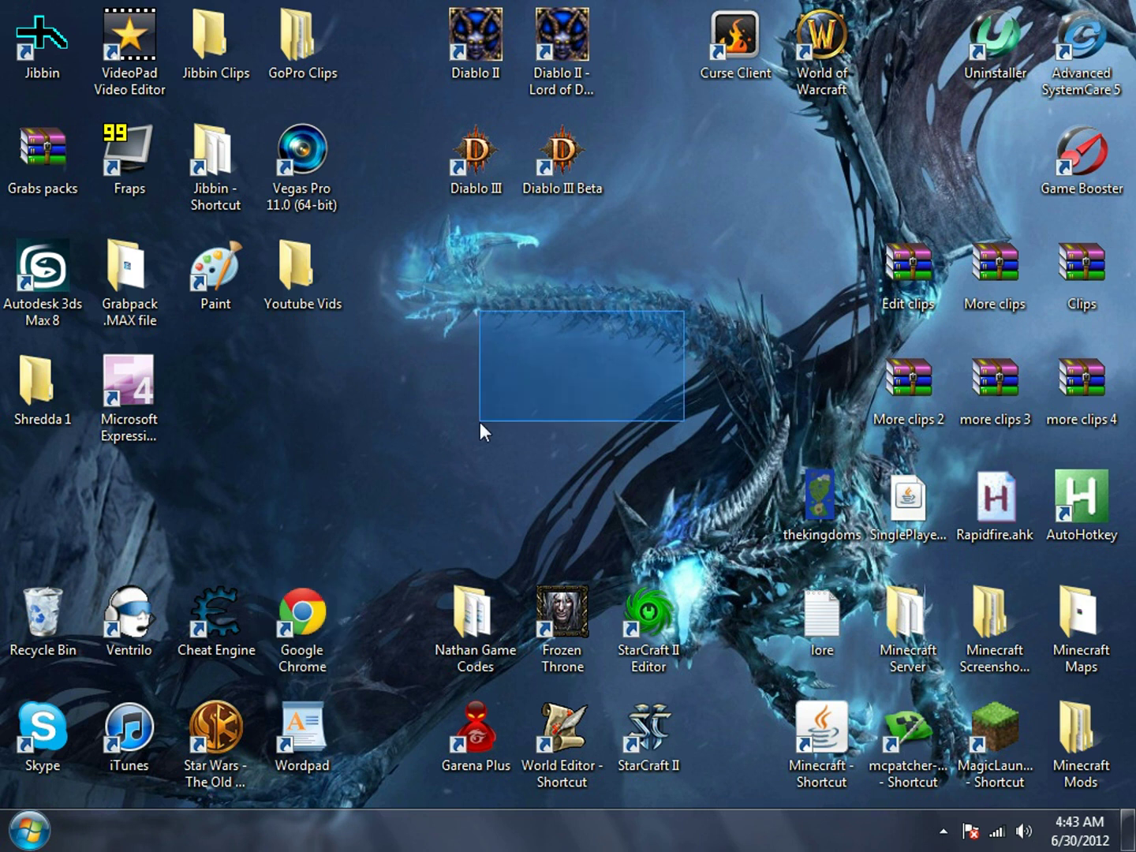
pyautogui.doubleClick(325, 621)
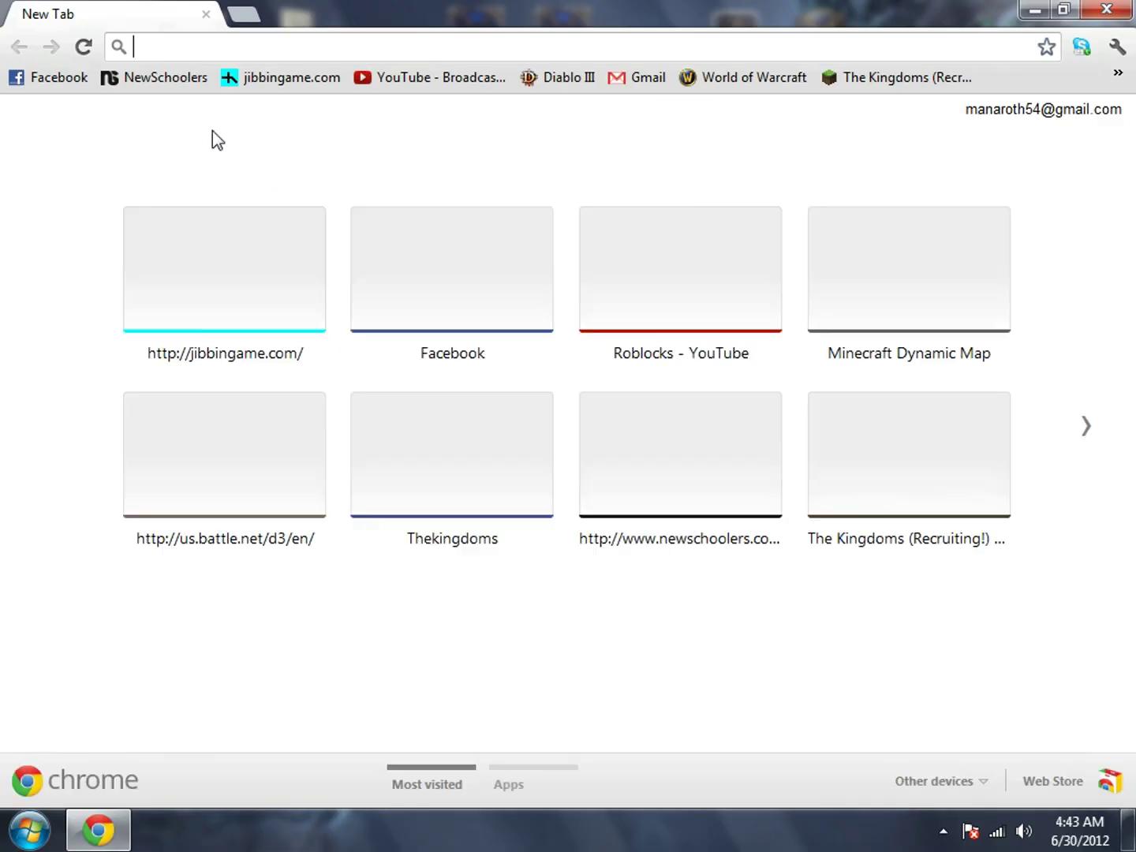
pyautogui.click(266, 76)
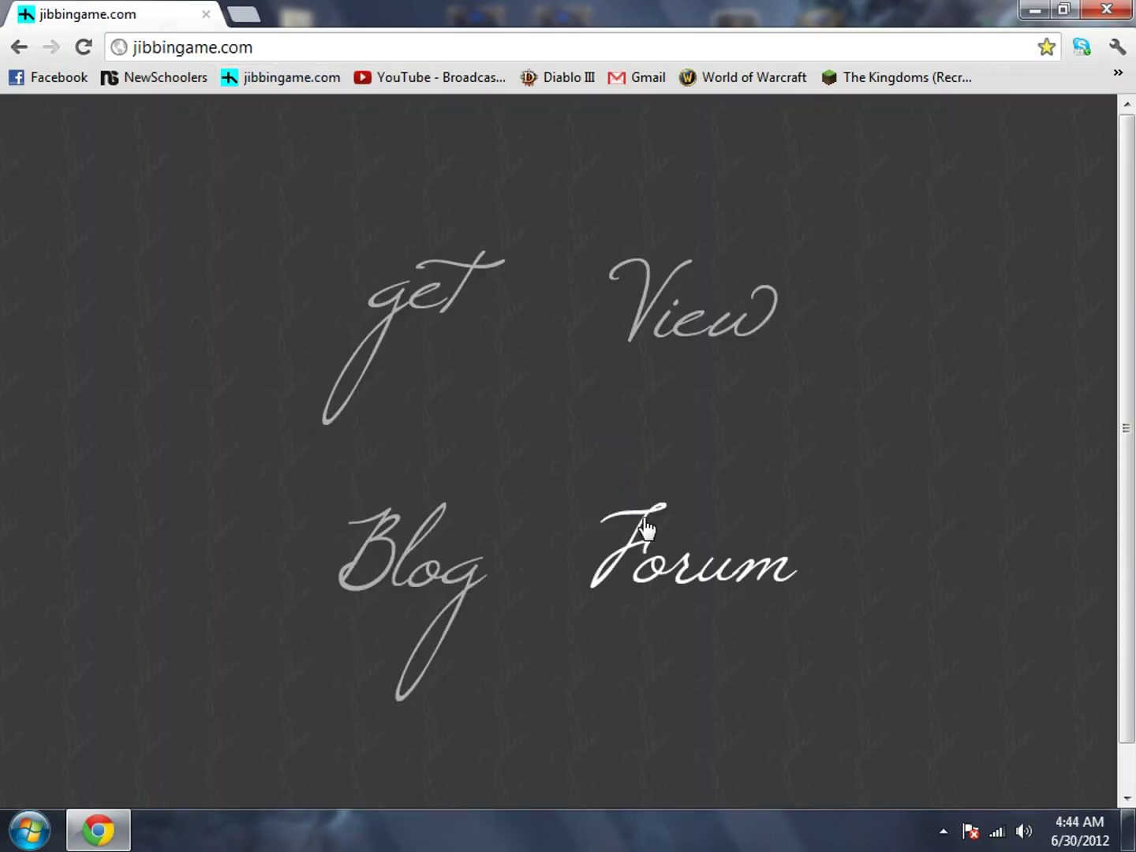
pyautogui.click(649, 502)
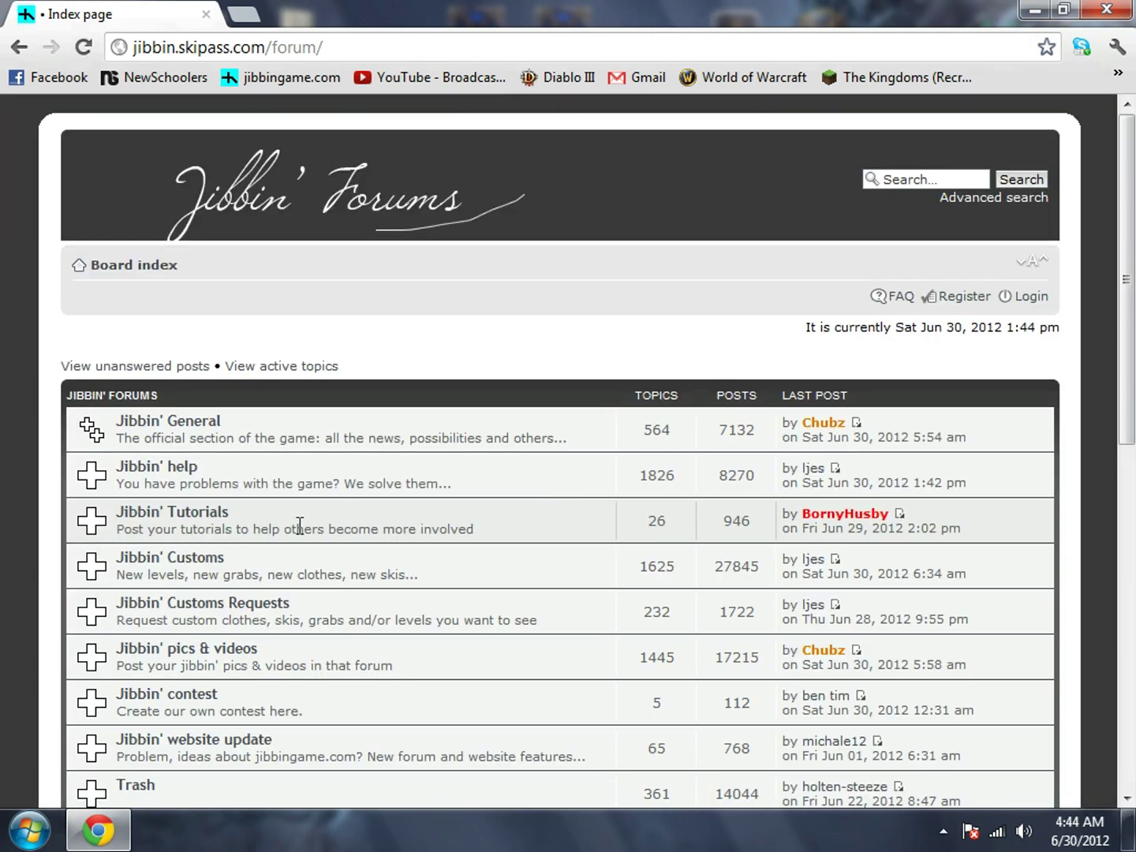
pyautogui.scroll(-3, 261, 466)
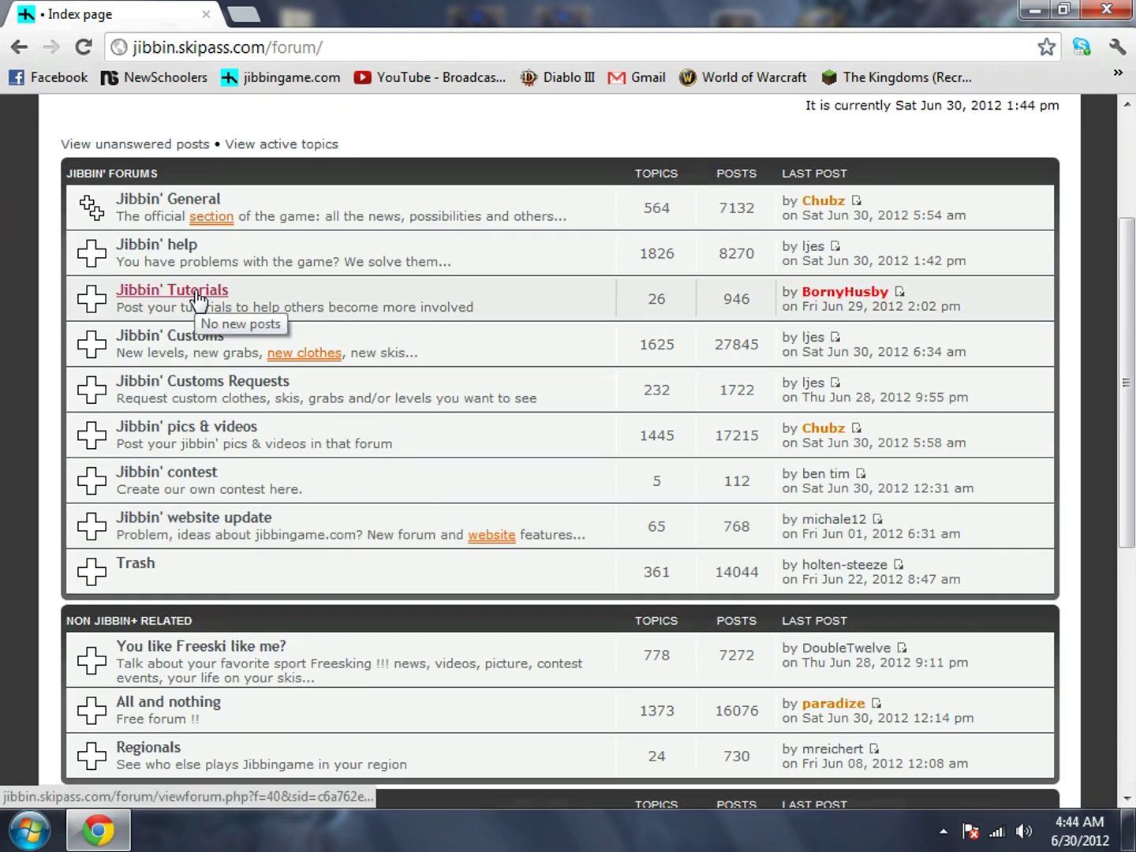
pyautogui.click(207, 337)
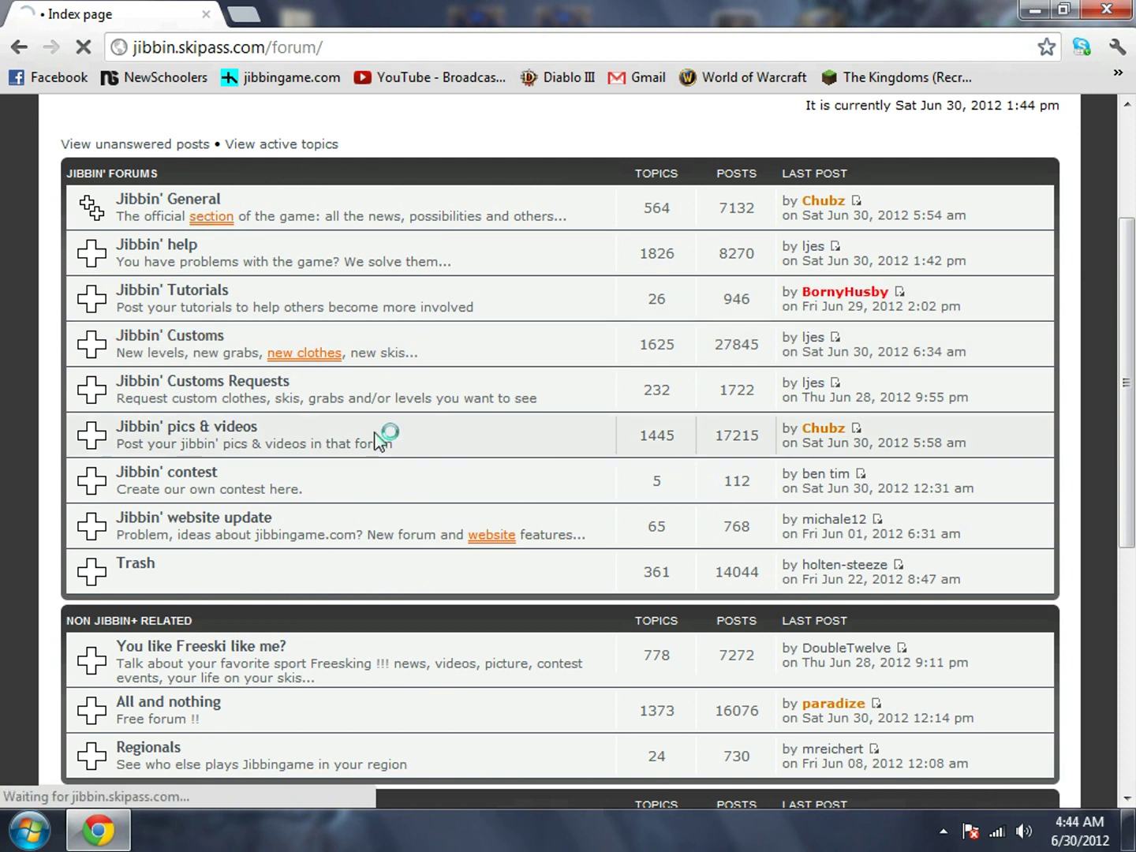
pyautogui.scroll(-1, 221, 640)
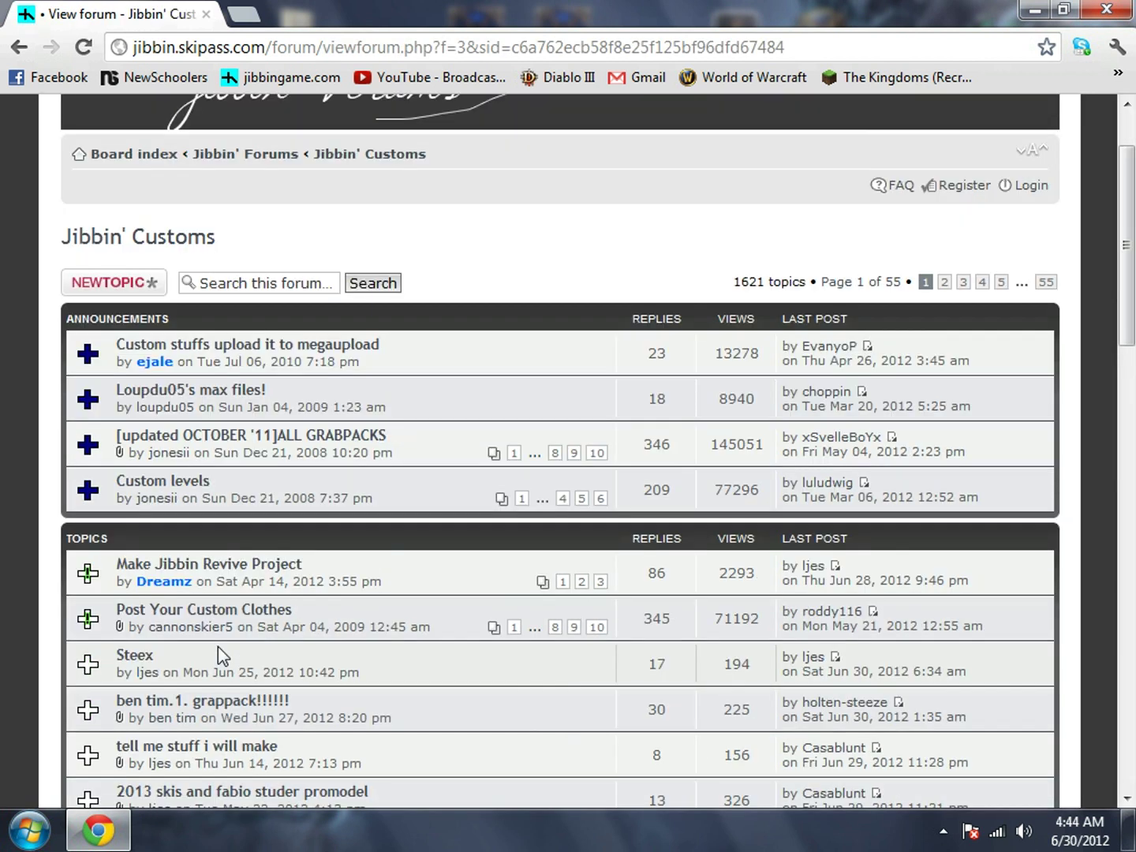
pyautogui.click(238, 564)
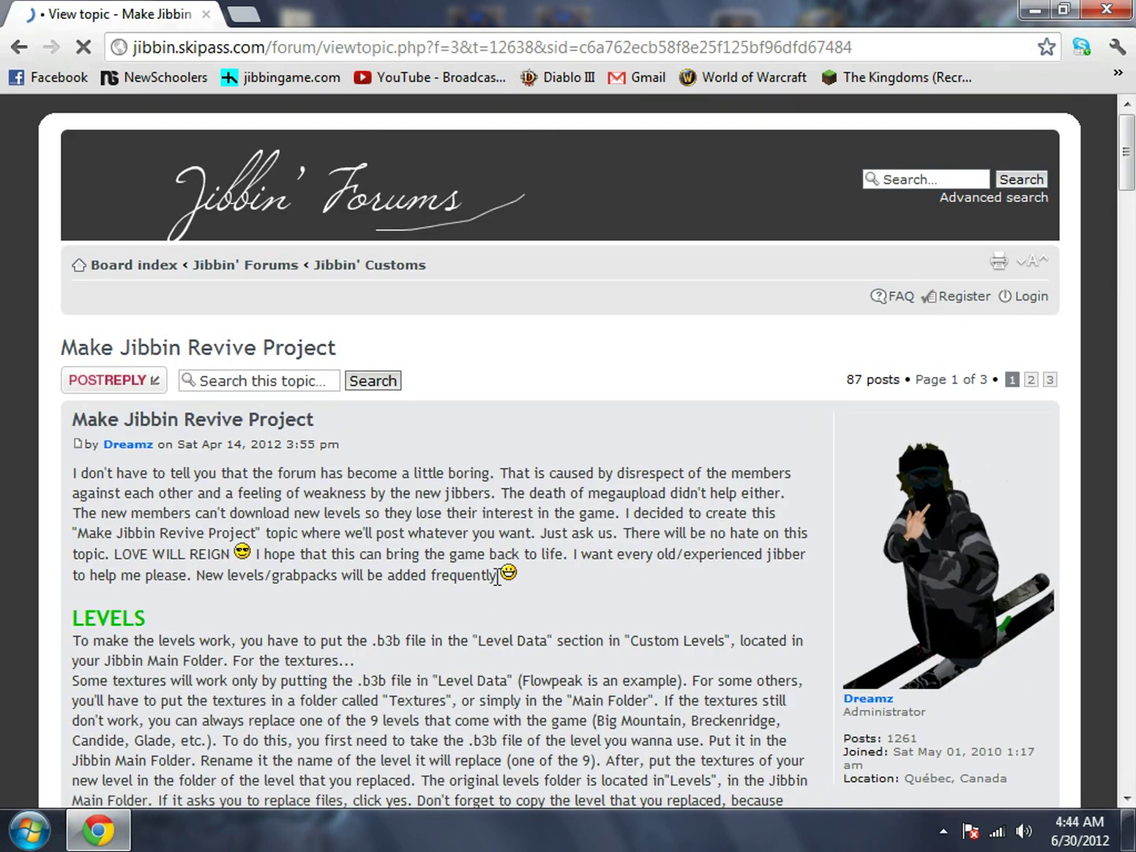
# - Scroll through the Revive Project topic, clearing text selections and briefly minimizing then restoring the browser
pyautogui.scroll(-5, 495, 586)
pyautogui.scroll(-15, 493, 578)
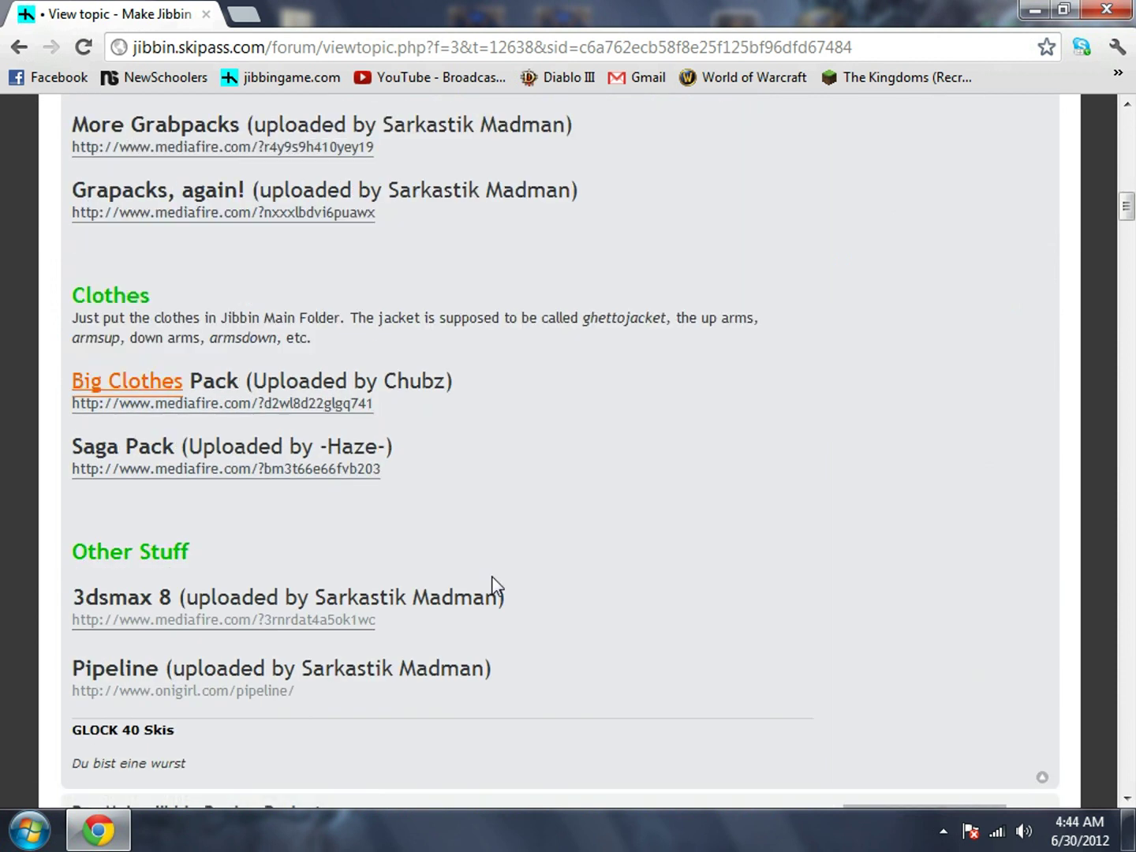
pyautogui.scroll(-4, 489, 577)
pyautogui.moveTo(474, 432)
pyautogui.mouseDown()
pyautogui.moveTo(91, 265)
pyautogui.moveTo(376, 286)
pyautogui.mouseUp()
pyautogui.click(142, 262)
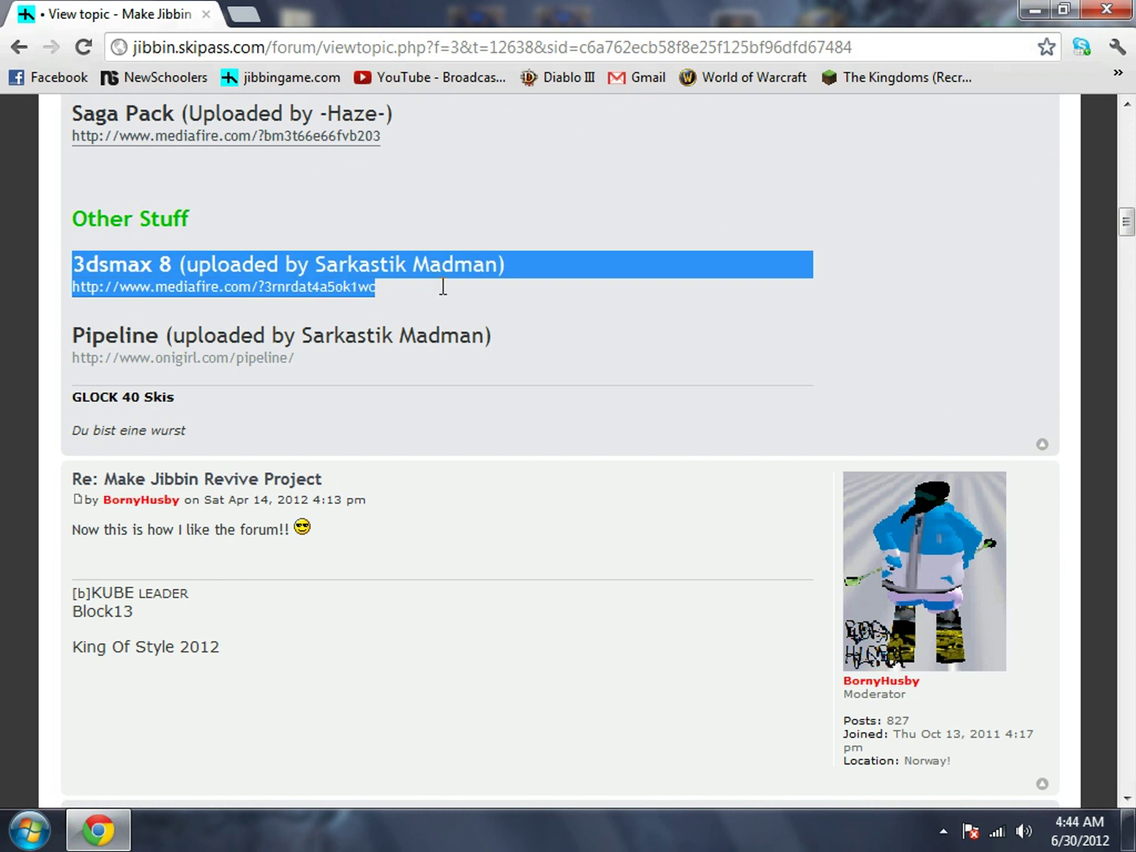
pyautogui.click(575, 209)
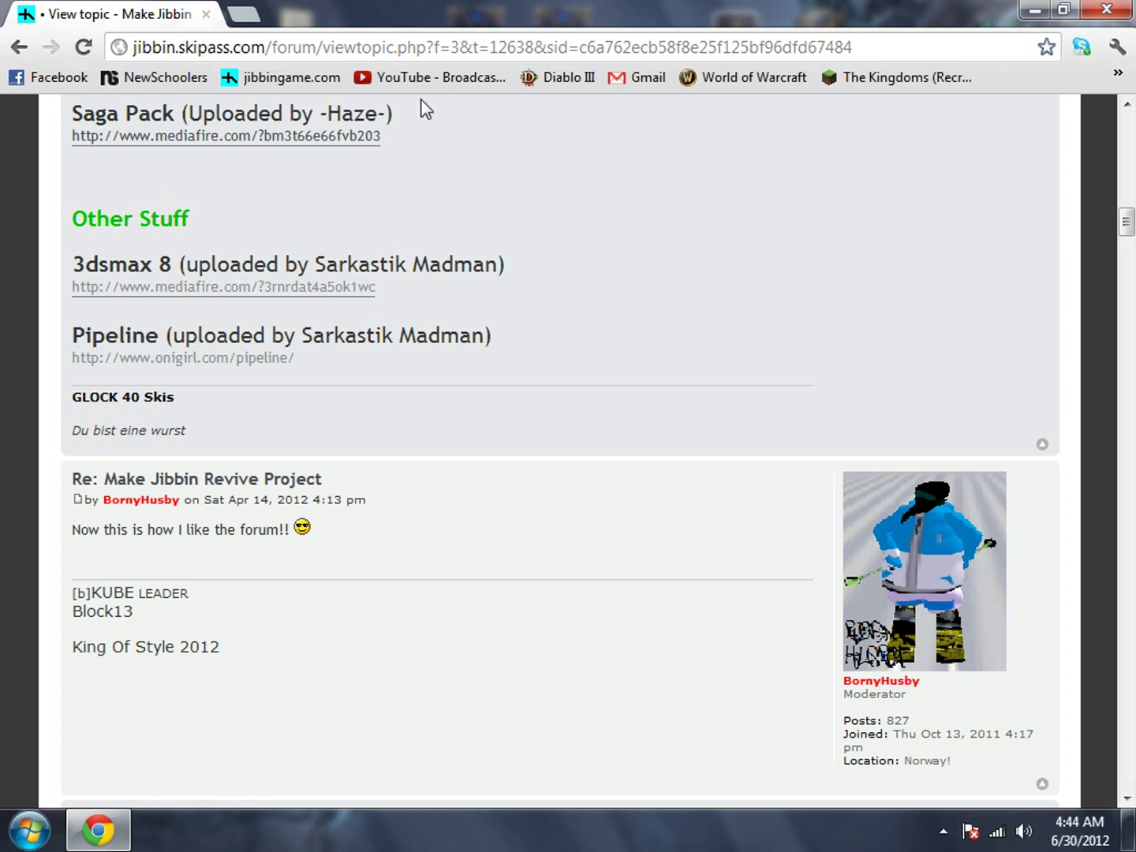
pyautogui.click(1034, 10)
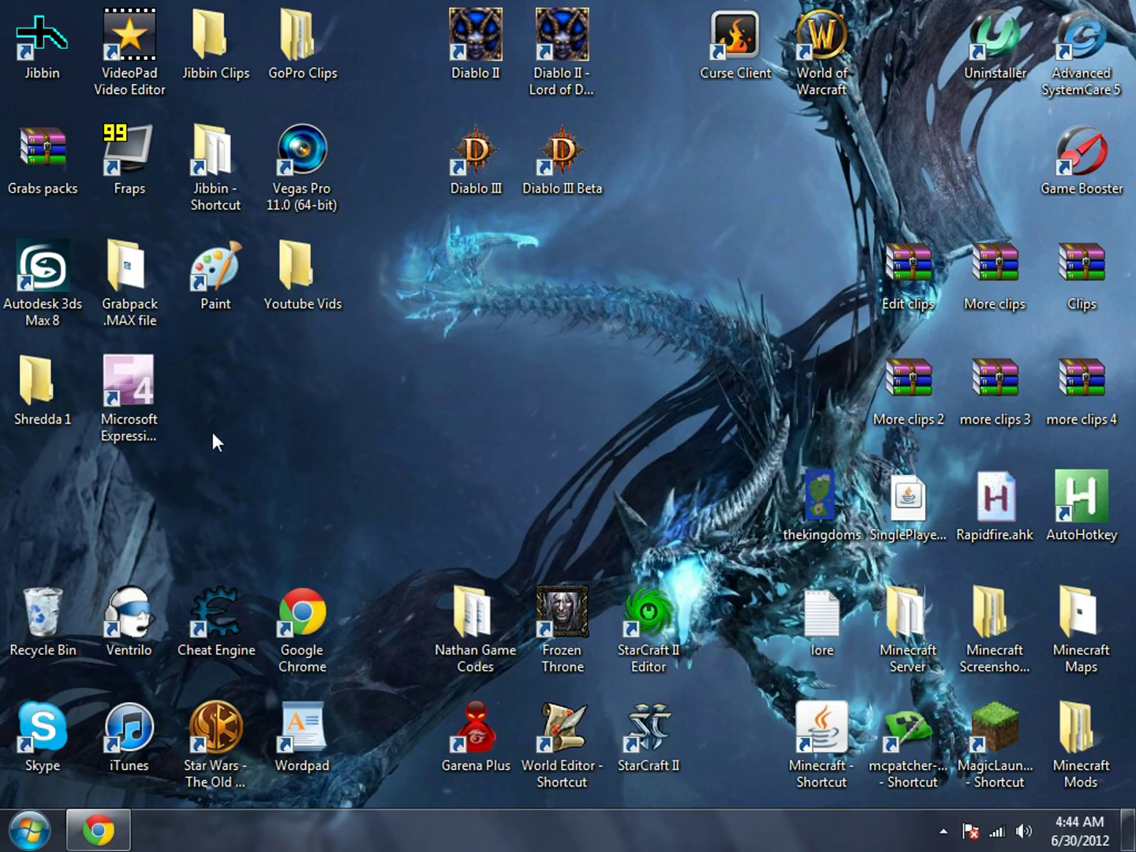
pyautogui.click(26, 836)
pyautogui.click(94, 834)
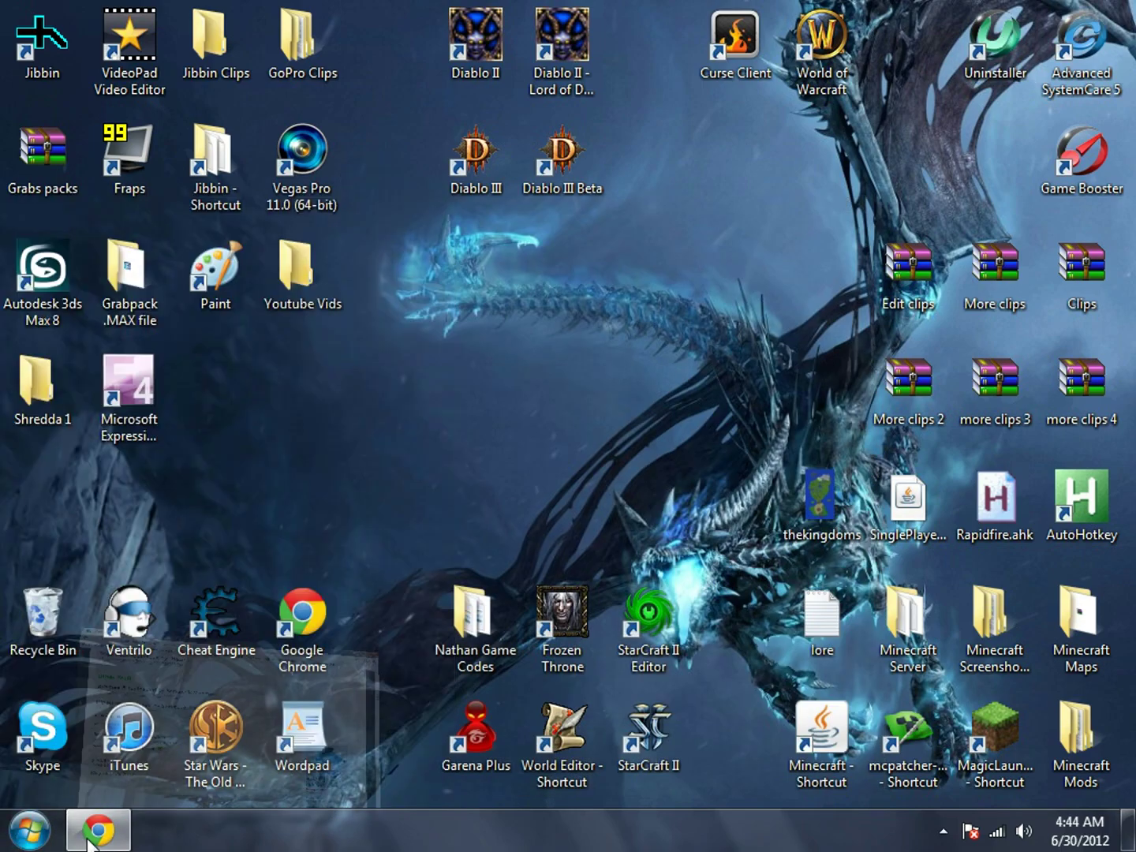
# - Go back twice to the forum index and open the Jibbin' Tutorials forum
pyautogui.scroll(5, 177, 190)
pyautogui.scroll(-3, 185, 587)
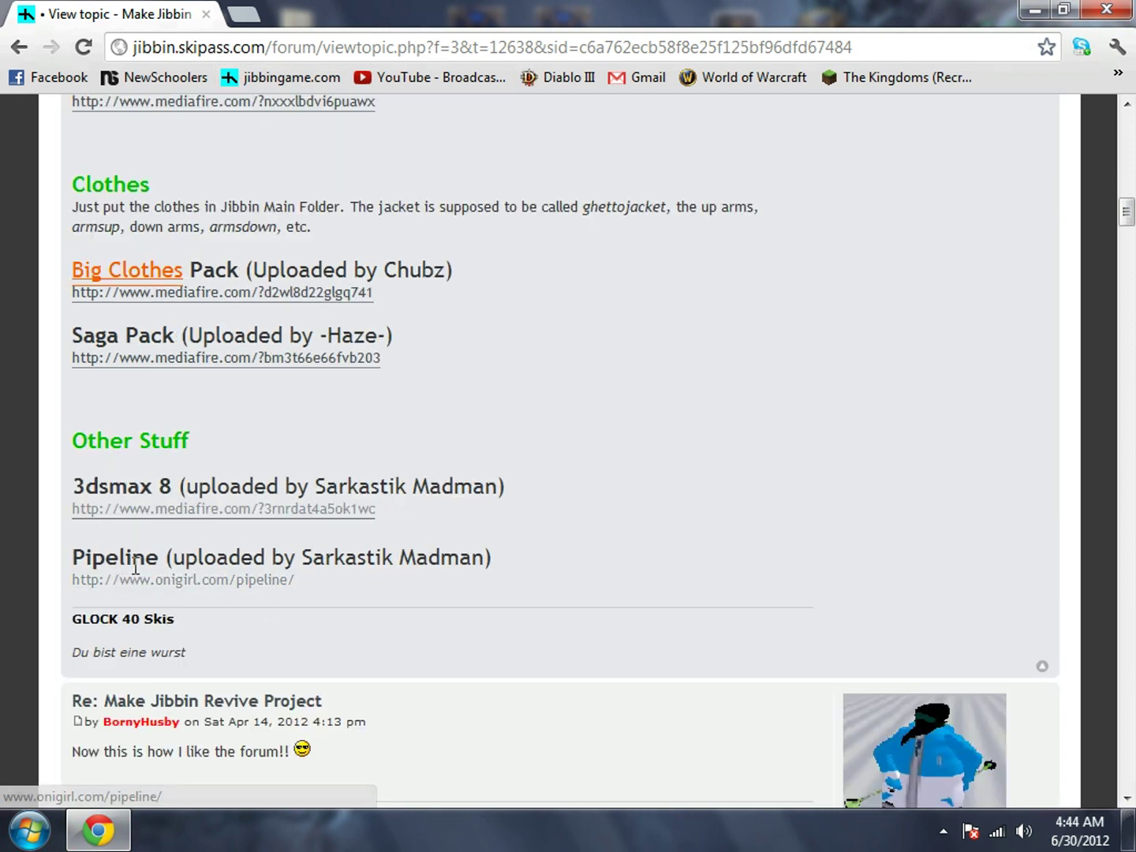
pyautogui.scroll(15, 442, 522)
pyautogui.scroll(6, 441, 495)
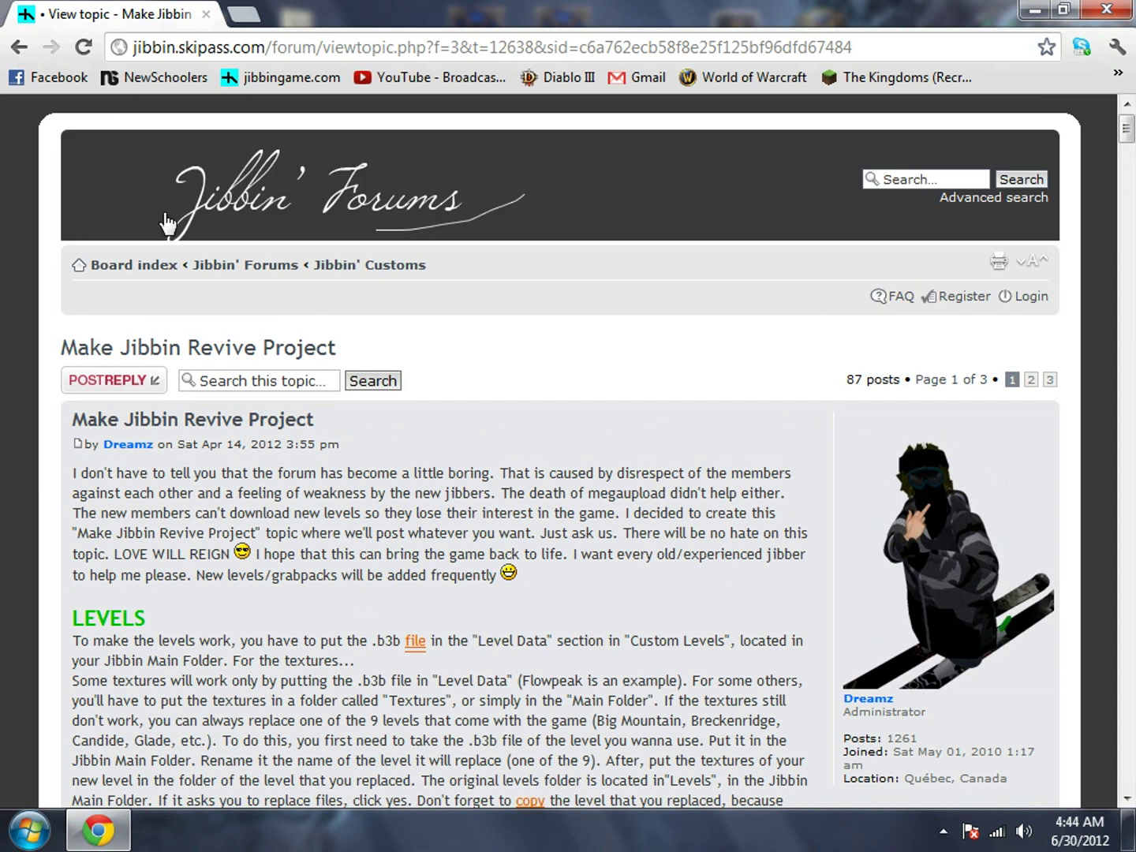
pyautogui.click(20, 46)
pyautogui.scroll(-3, 305, 564)
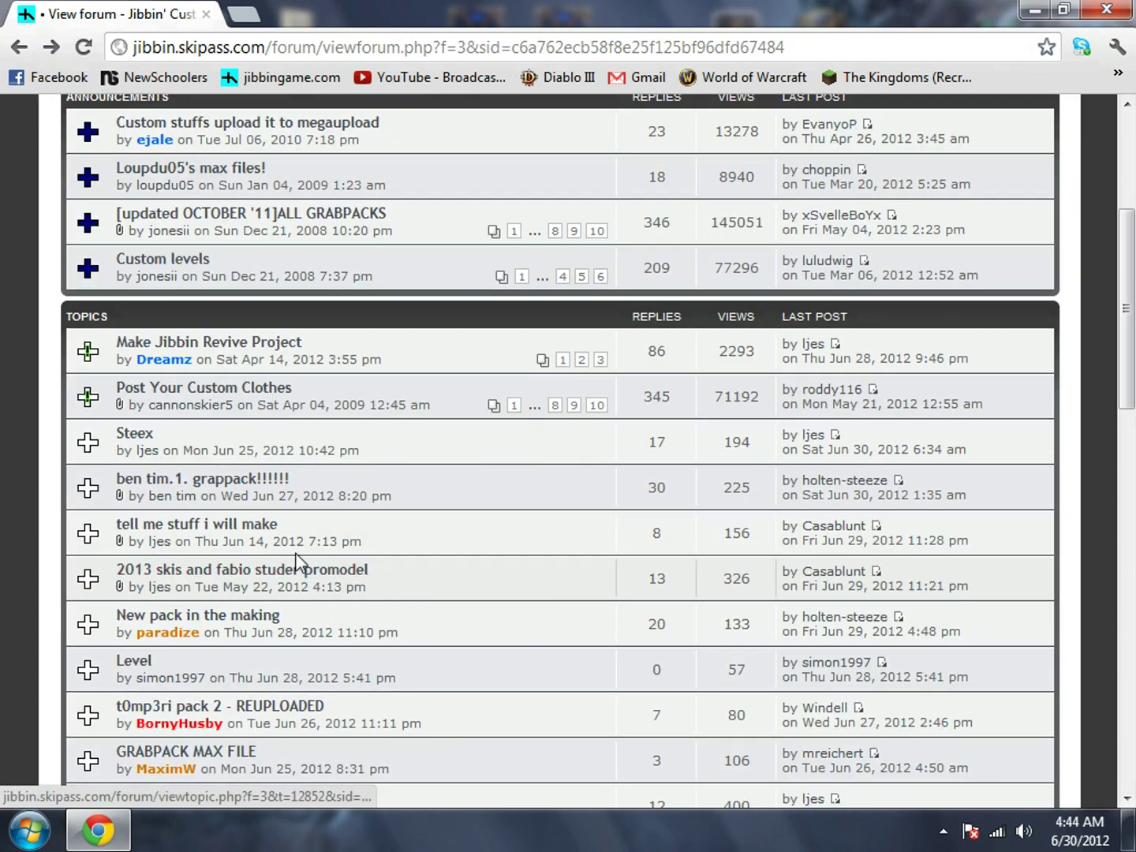
pyautogui.click(19, 48)
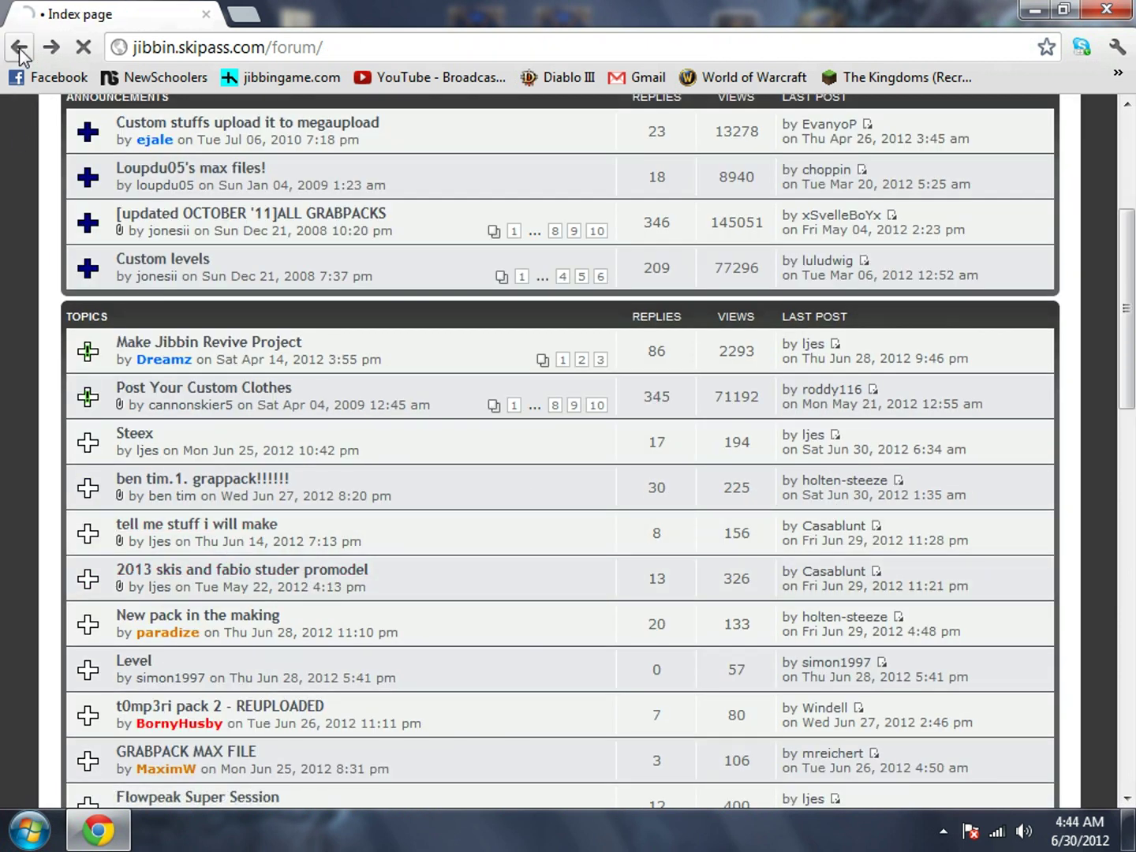
pyautogui.click(141, 290)
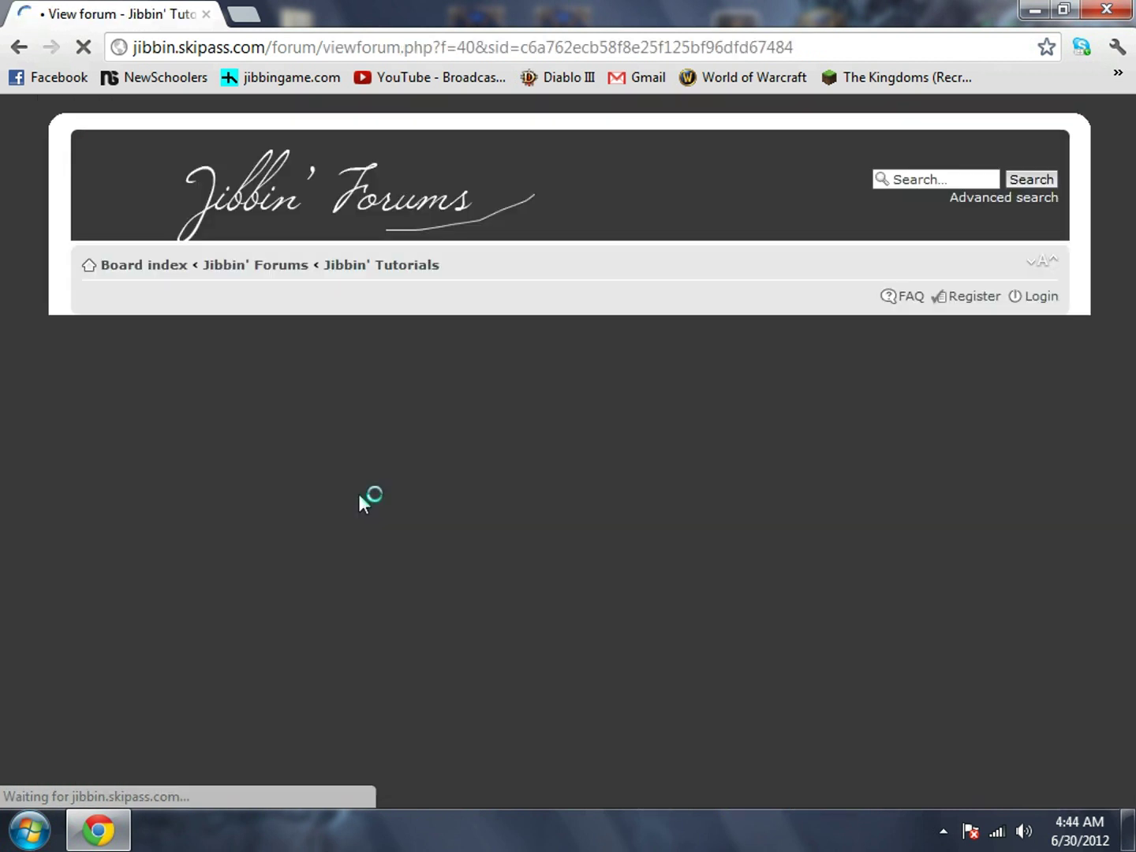
# - Open the '[Tutorial] How to make your own grabpack w/3DS Max' topic
pyautogui.scroll(-5, 359, 494)
pyautogui.scroll(-8, 359, 494)
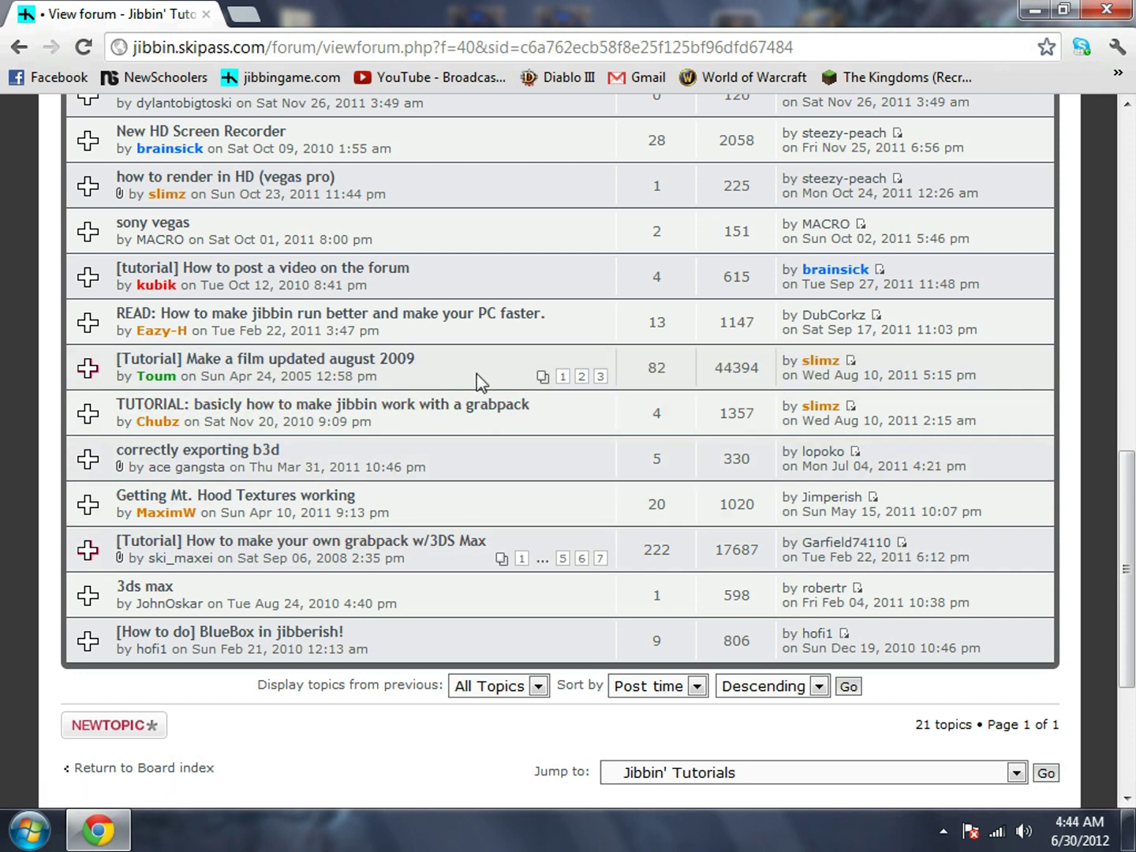
pyautogui.click(238, 545)
pyautogui.scroll(-5, 393, 451)
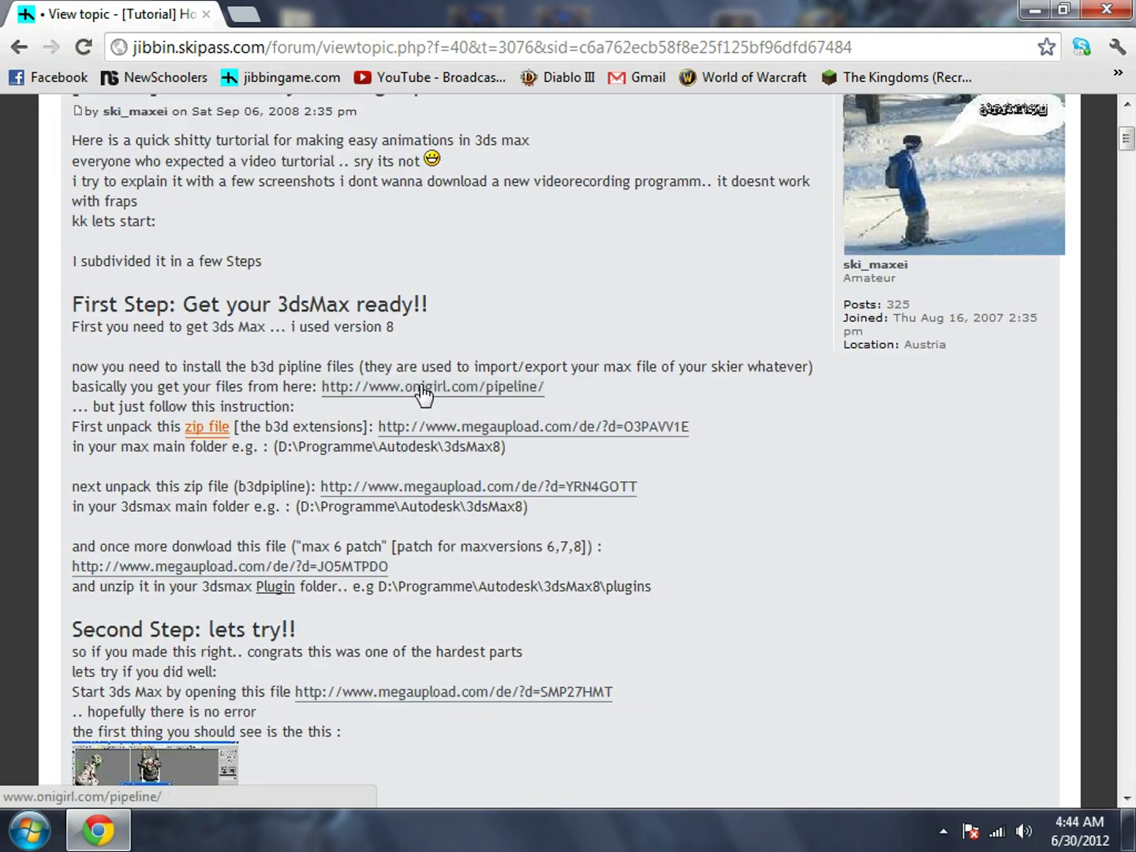
# - Open the onigirl.com/pipeline link in a new tab and switch to the B3d Pipeline Help page
pyautogui.rightClick(419, 387)
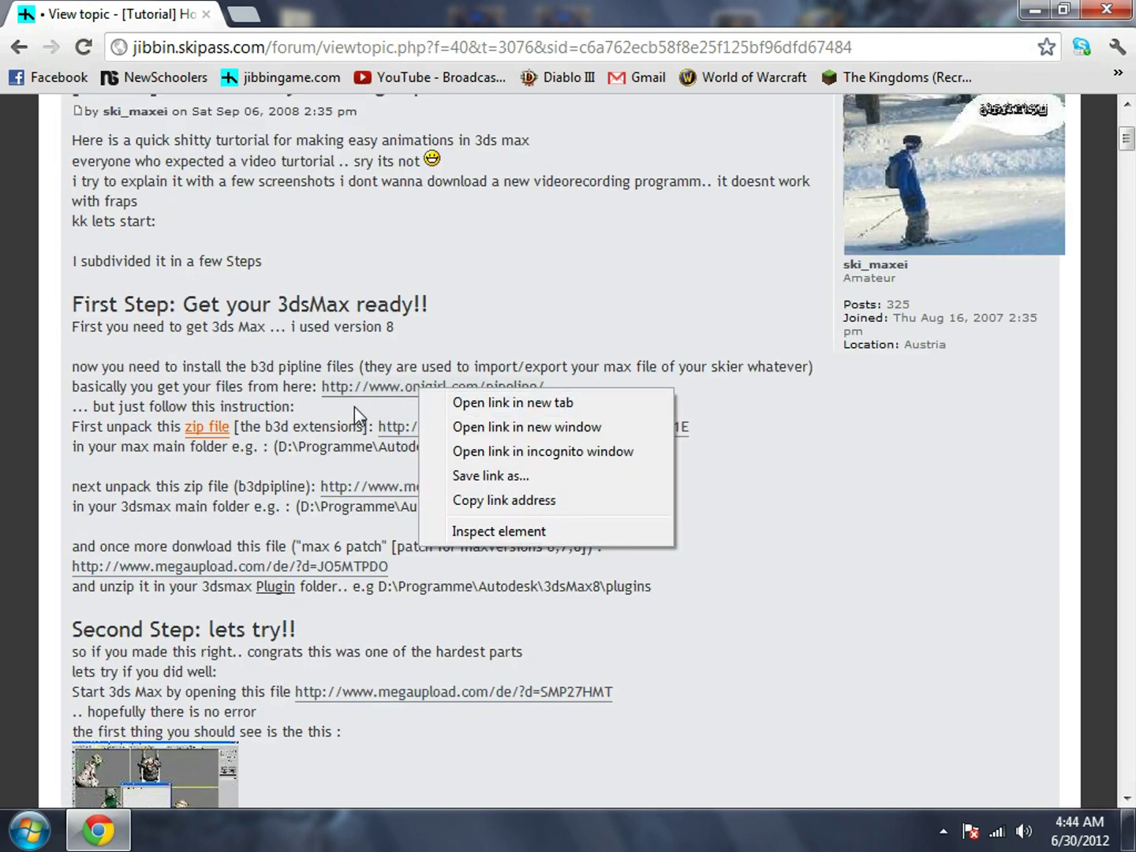
pyautogui.click(354, 407)
pyautogui.rightClick(387, 386)
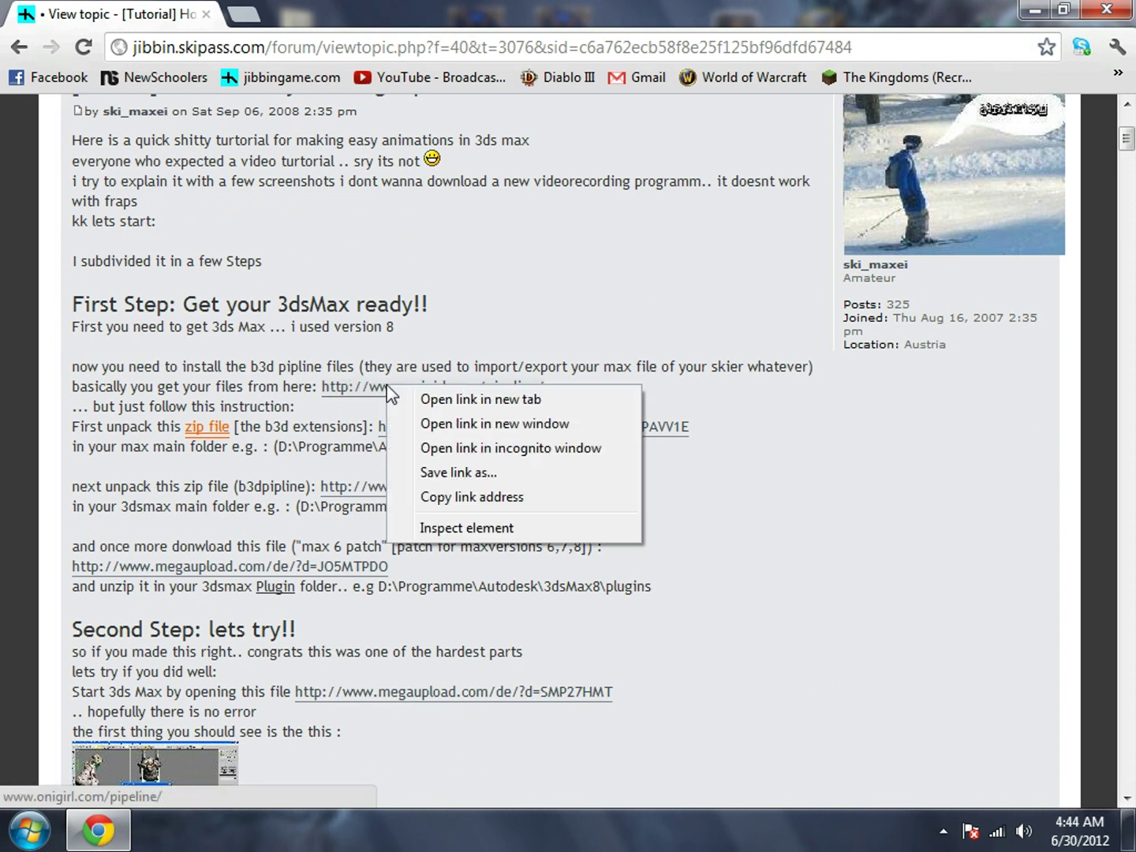
pyautogui.click(458, 399)
pyautogui.click(331, 14)
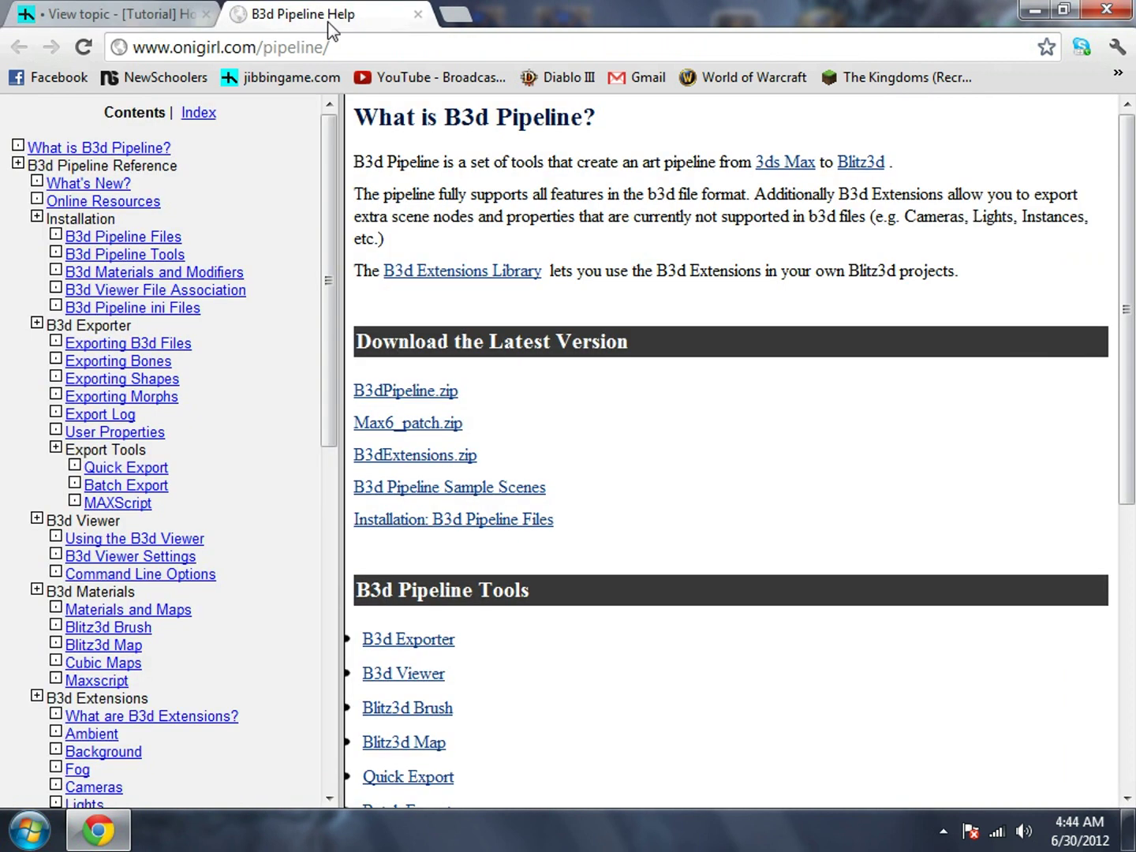
pyautogui.click(150, 10)
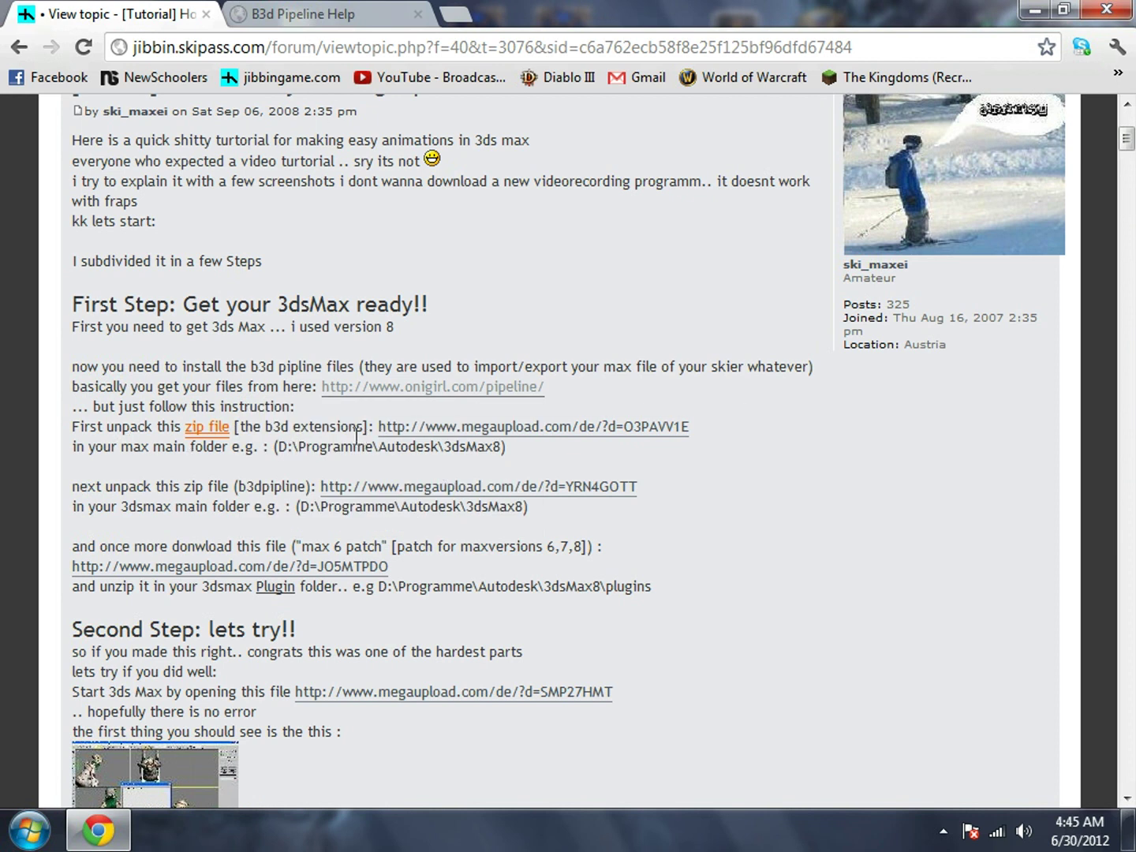
pyautogui.click(323, 15)
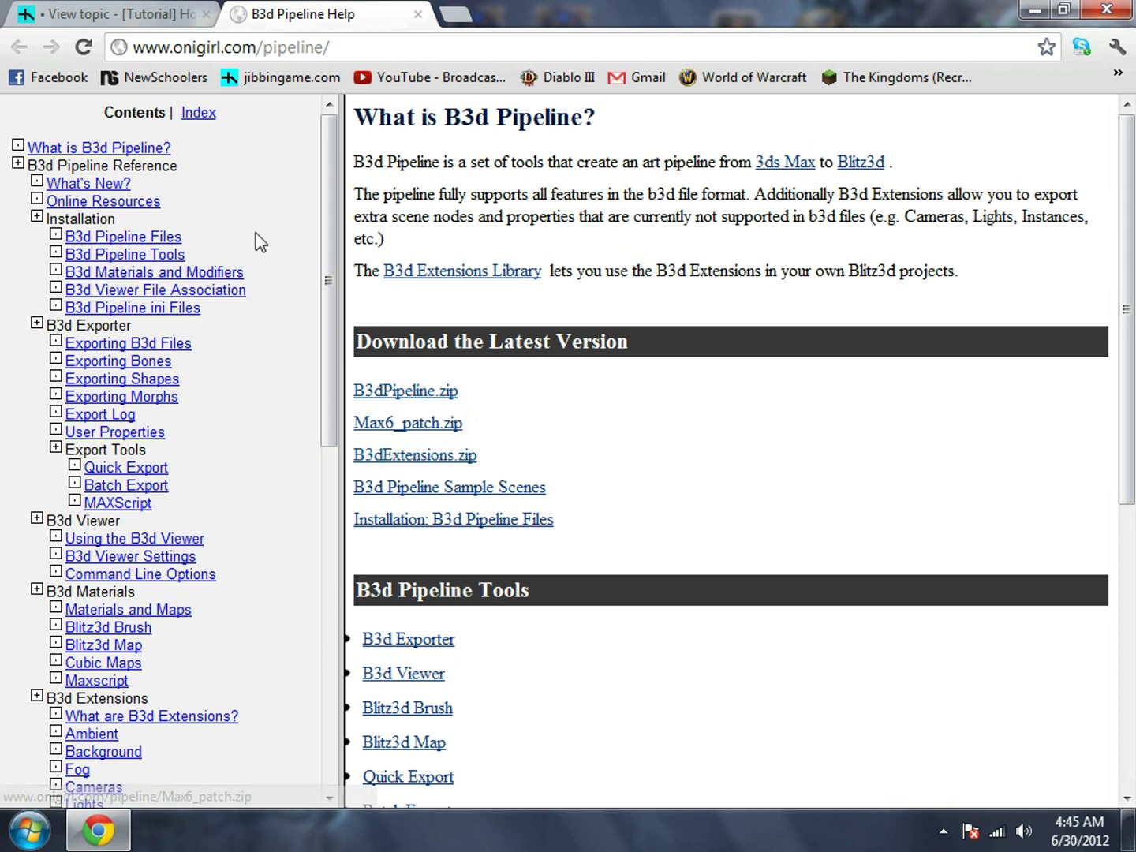
pyautogui.click(1116, 49)
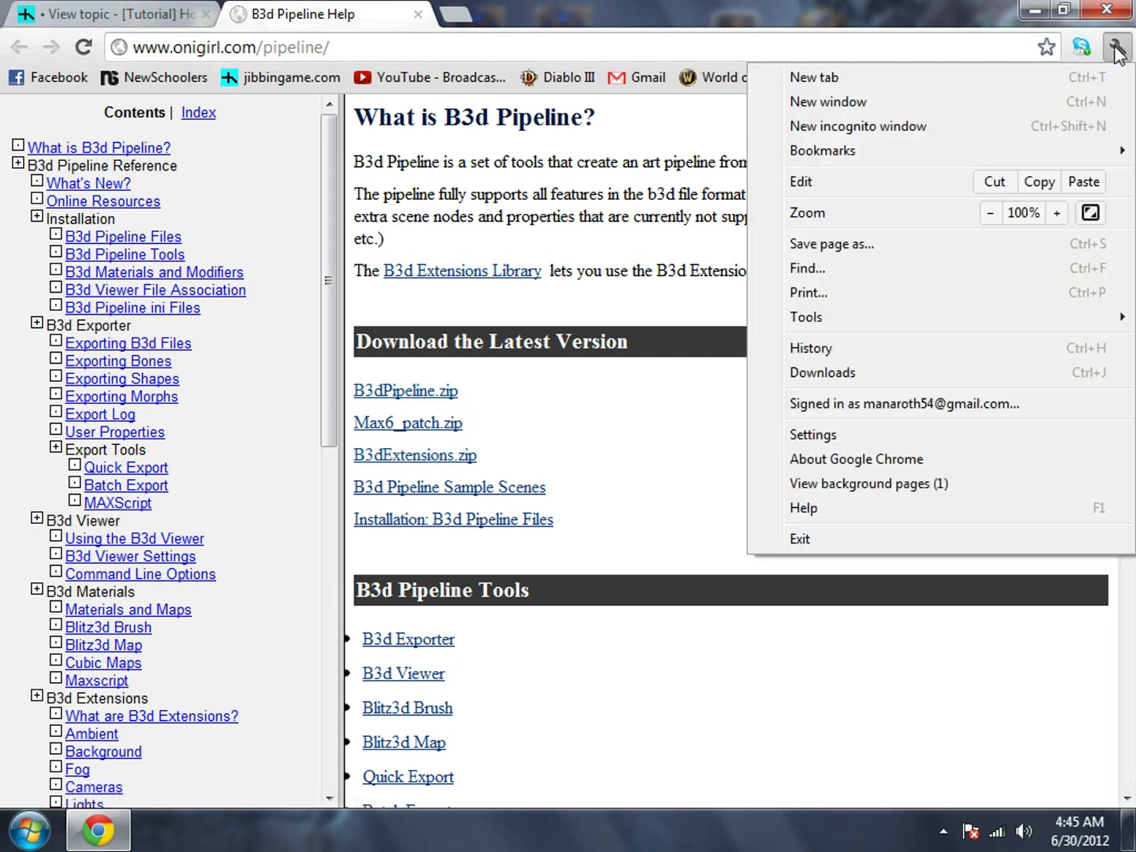
# - From Chrome's Downloads list, show B3dExtensions (1).zip in its folder and open it in WinRAR
pyautogui.click(868, 369)
pyautogui.scroll(-1, 348, 430)
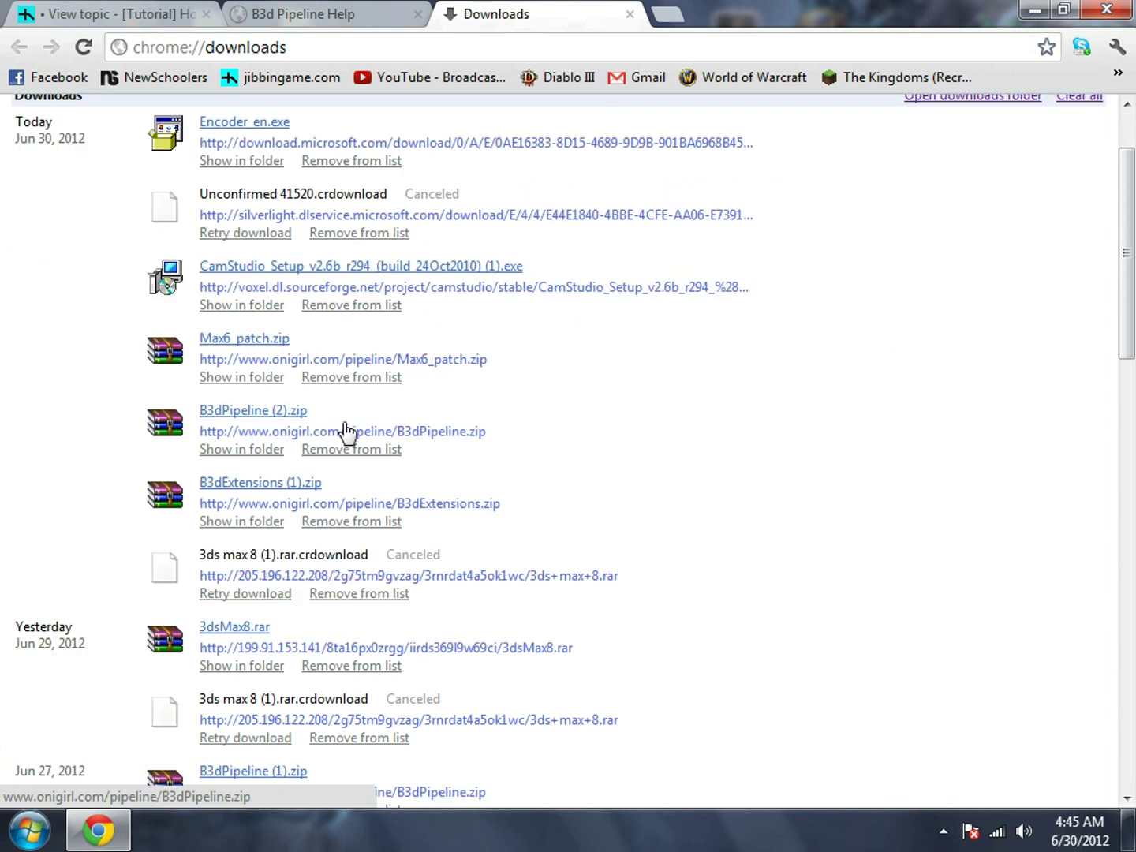
pyautogui.click(233, 522)
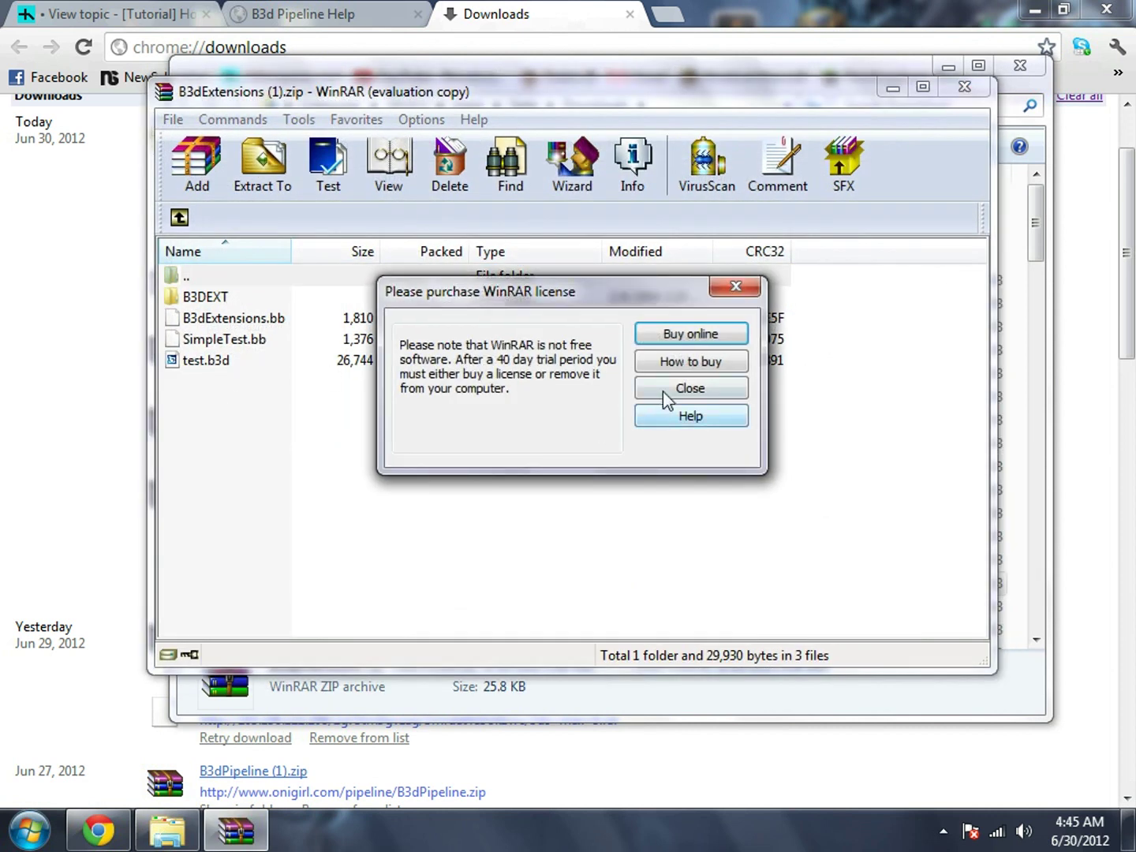
# - Select all four archive items and open Extract To, browsing the destination folder tree
pyautogui.click(691, 387)
pyautogui.moveTo(236, 413); pyautogui.dragTo(213, 303)
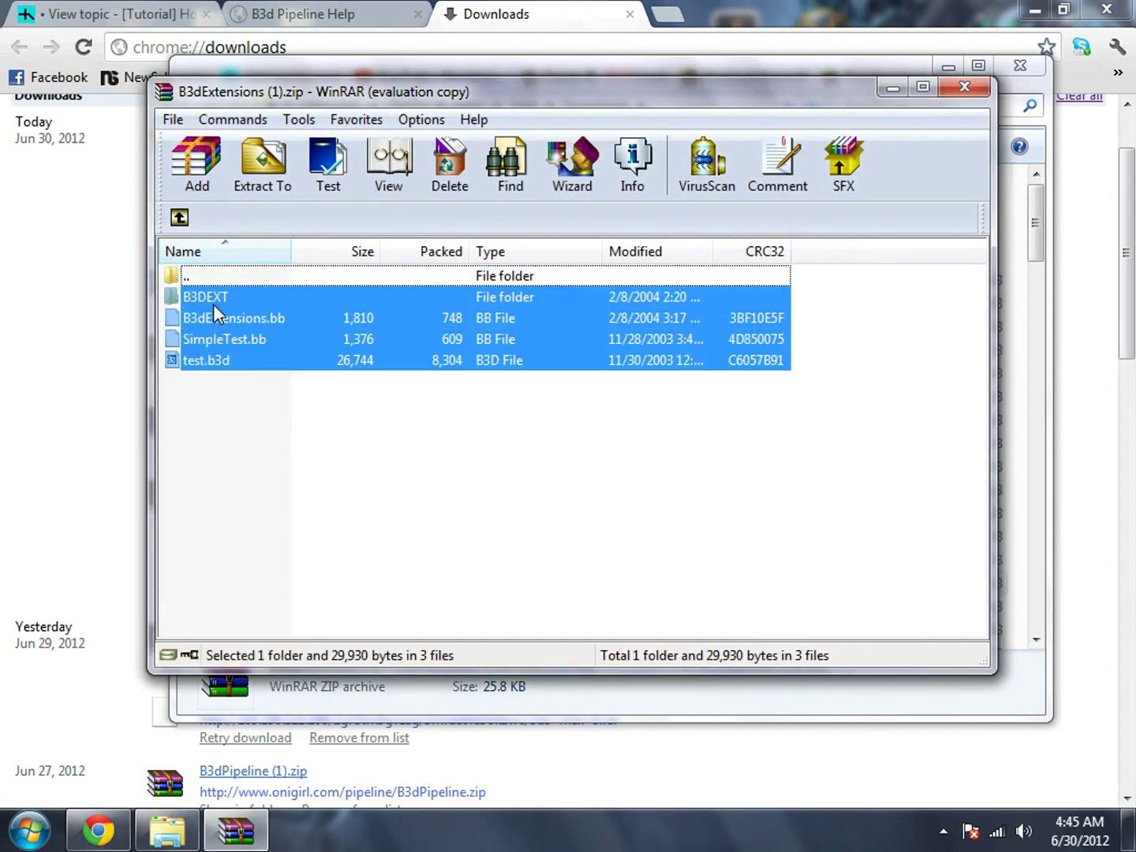
pyautogui.click(267, 182)
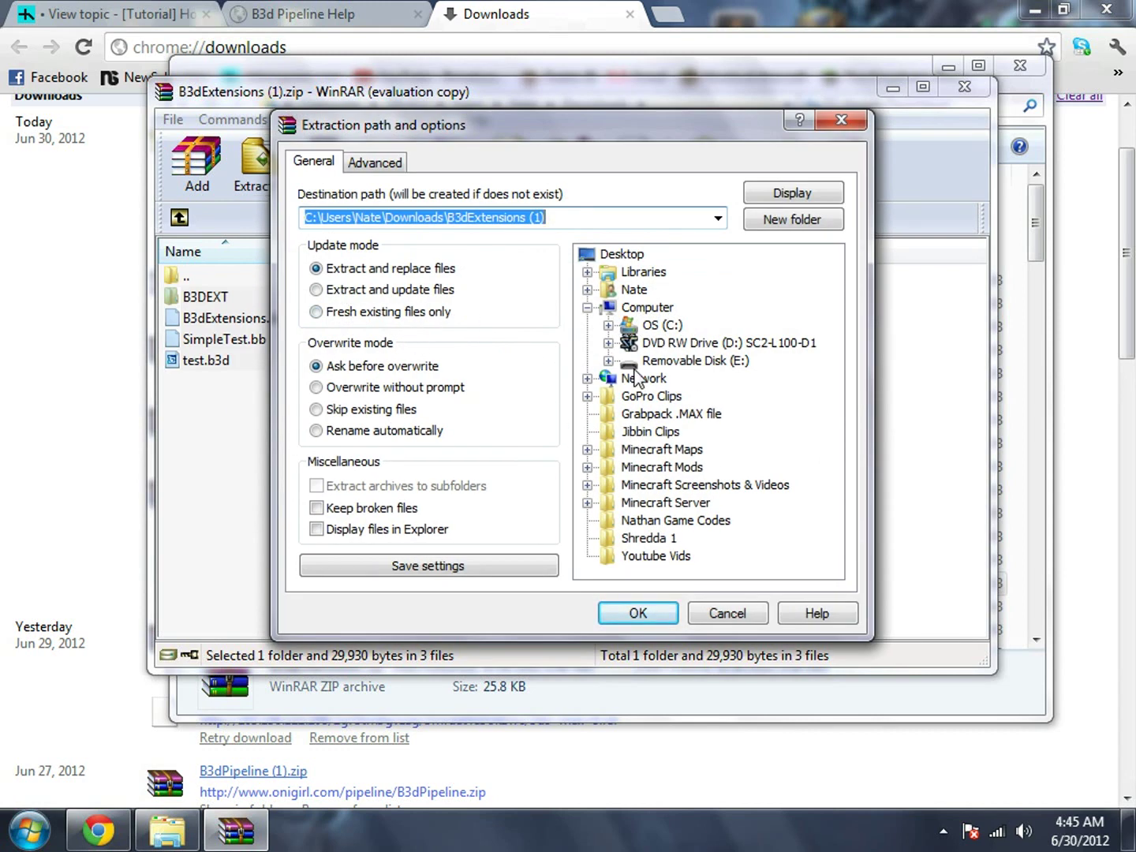
pyautogui.press('Down')
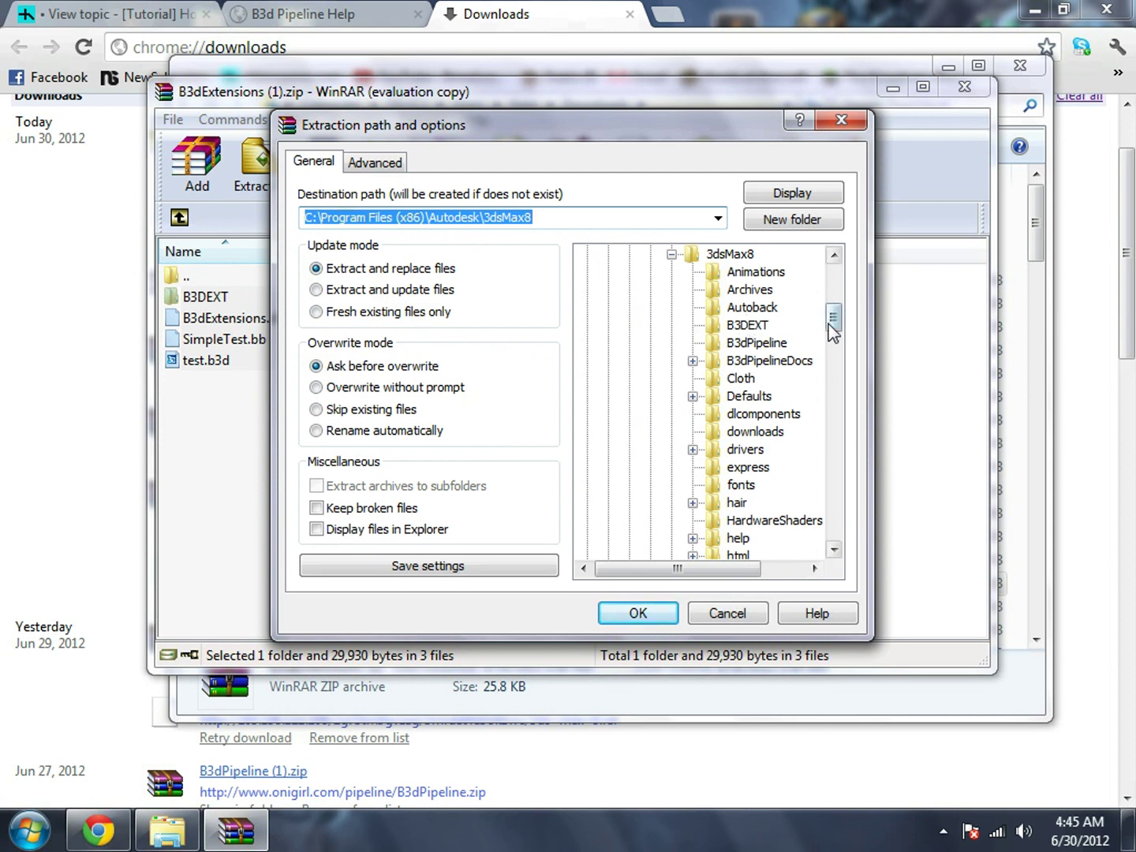
pyautogui.moveTo(835, 316); pyautogui.dragTo(841, 298)
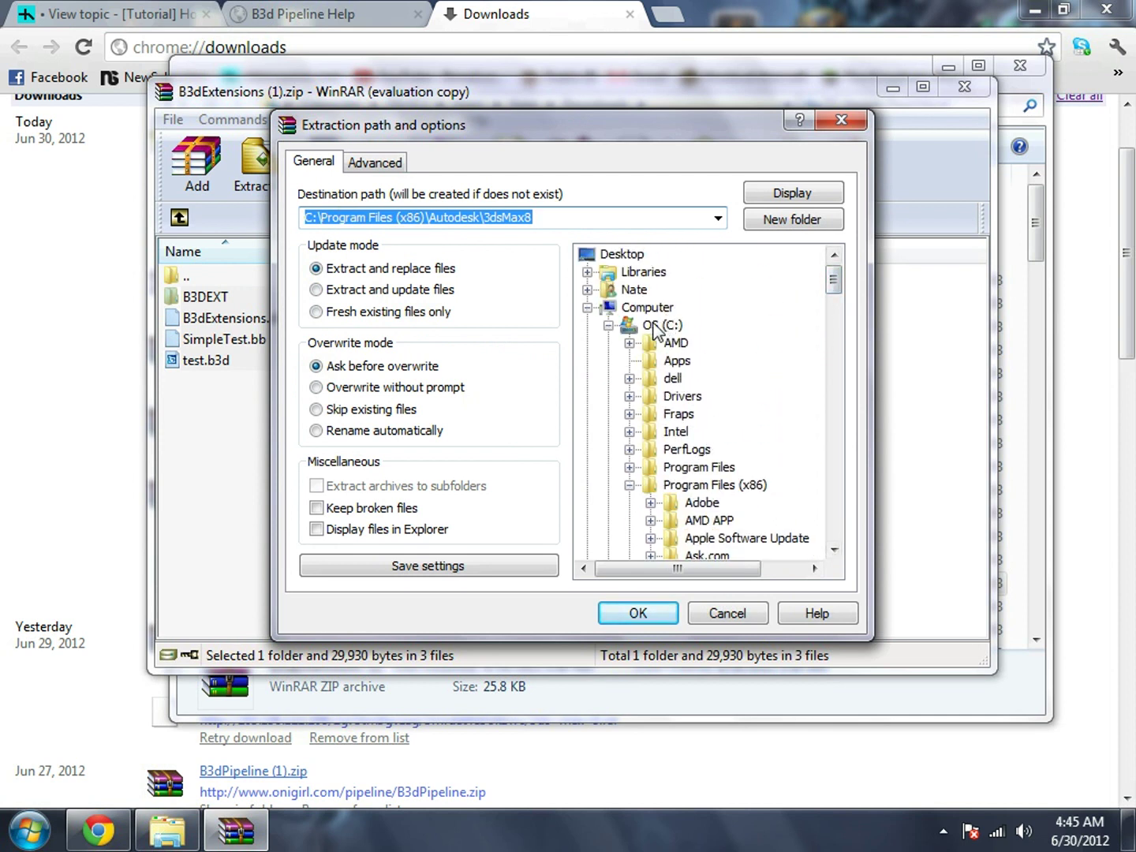
pyautogui.scroll(-1, 713, 517)
pyautogui.moveTo(829, 294); pyautogui.dragTo(834, 298)
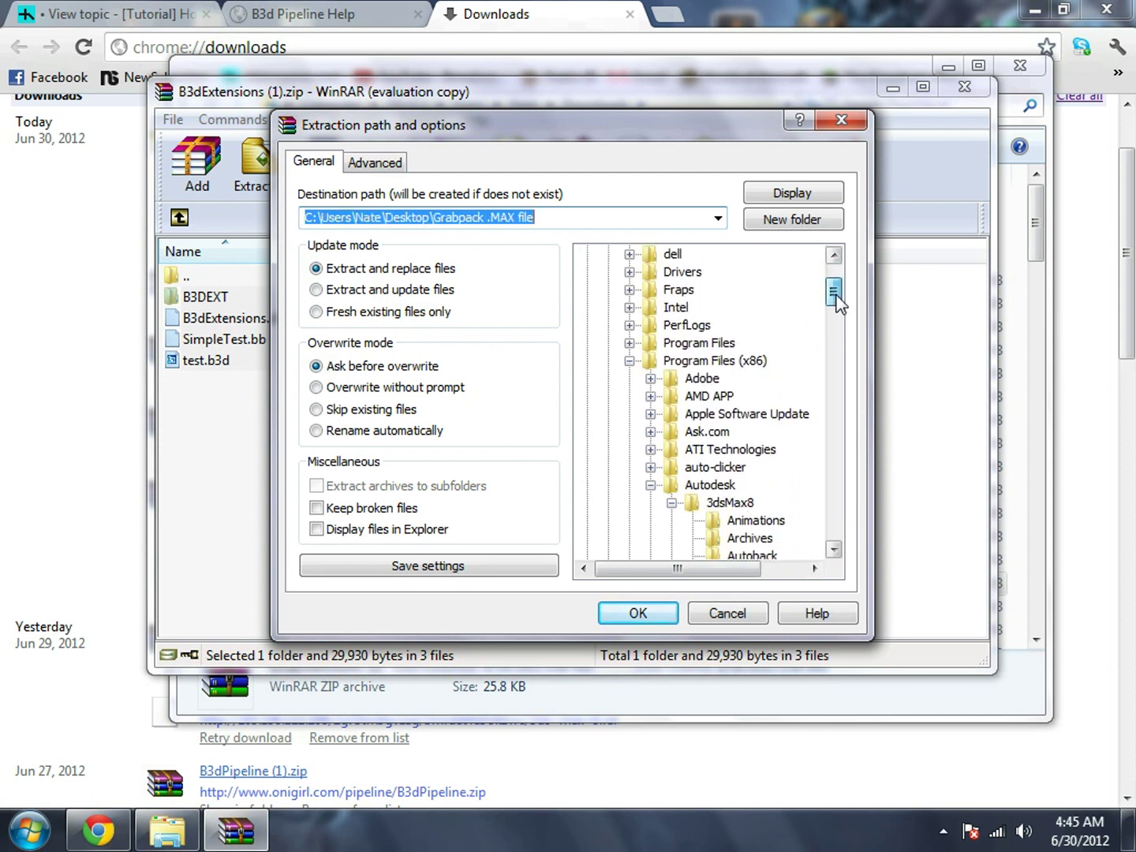
pyautogui.click(834, 442)
pyautogui.moveTo(843, 426); pyautogui.dragTo(845, 355)
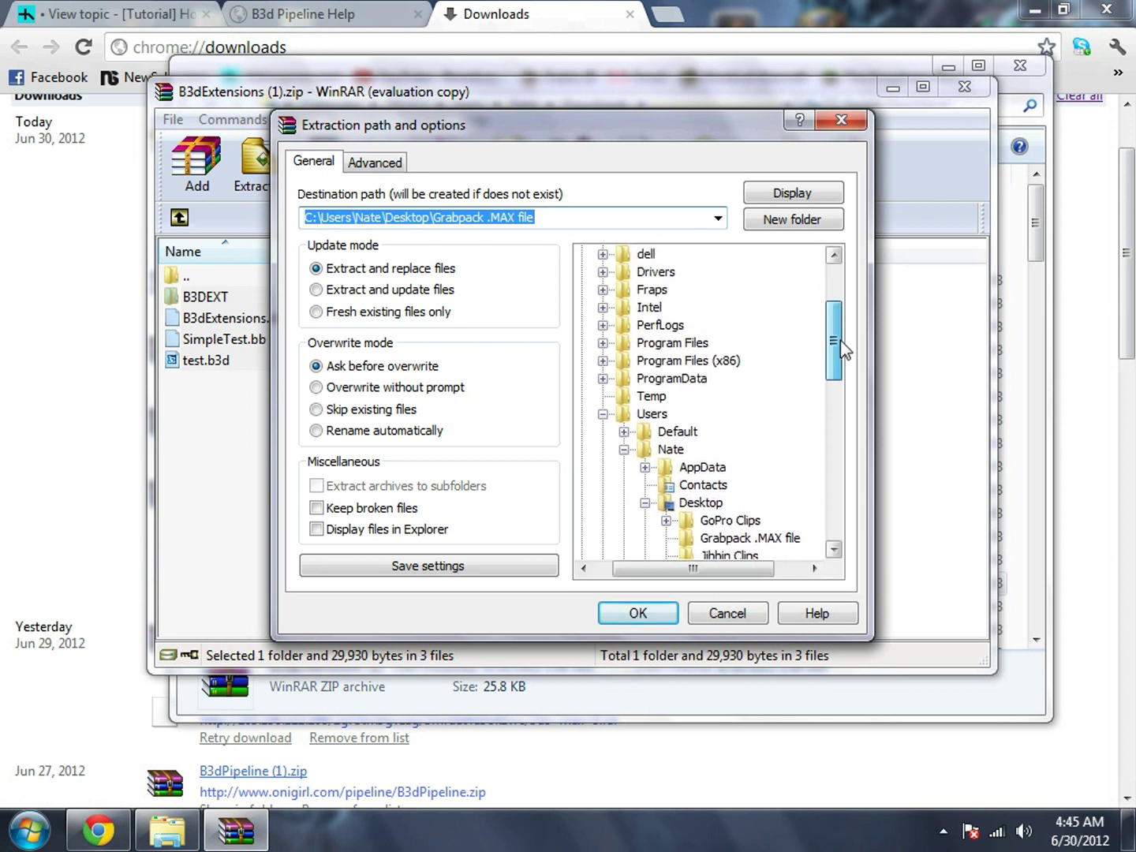
# - Pick Program Files (x86)\Autodesk\3dsMax8 as destination, then cancel and close WinRAR and Explorer
pyautogui.click(688, 360)
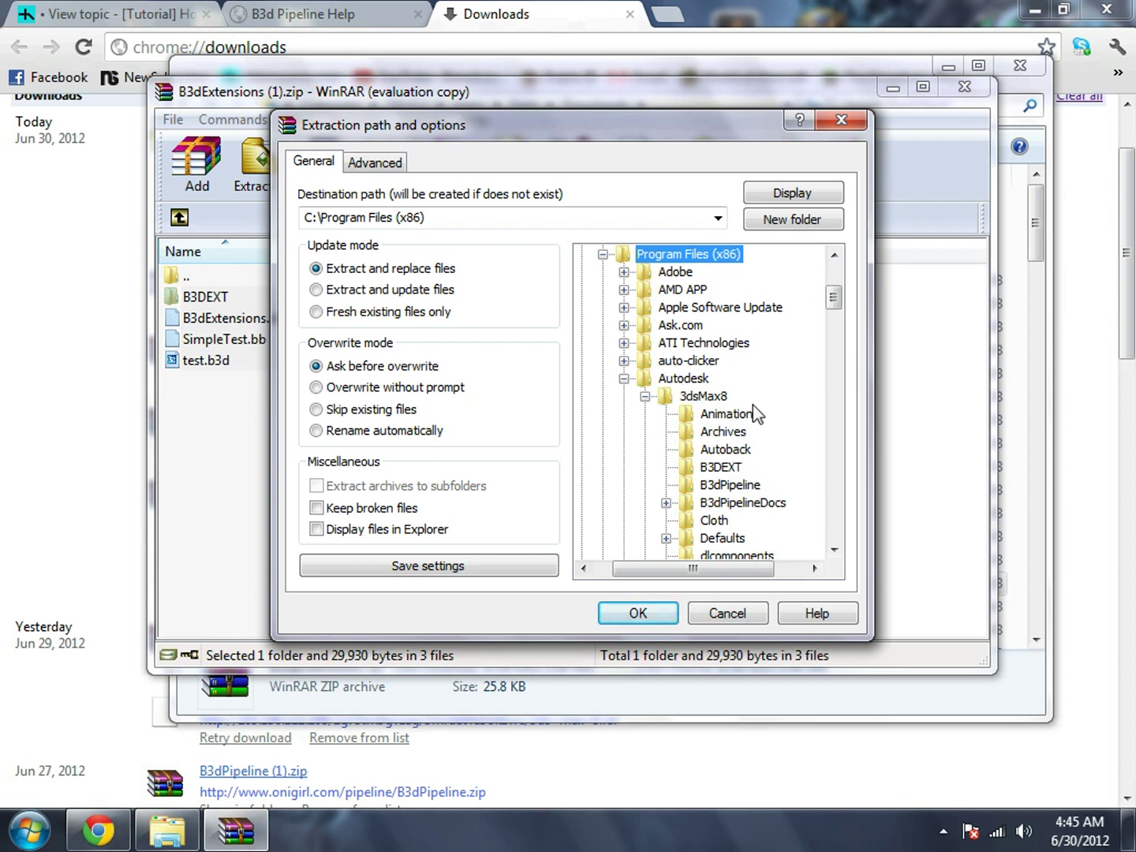
pyautogui.scroll(-1, 757, 412)
pyautogui.click(703, 345)
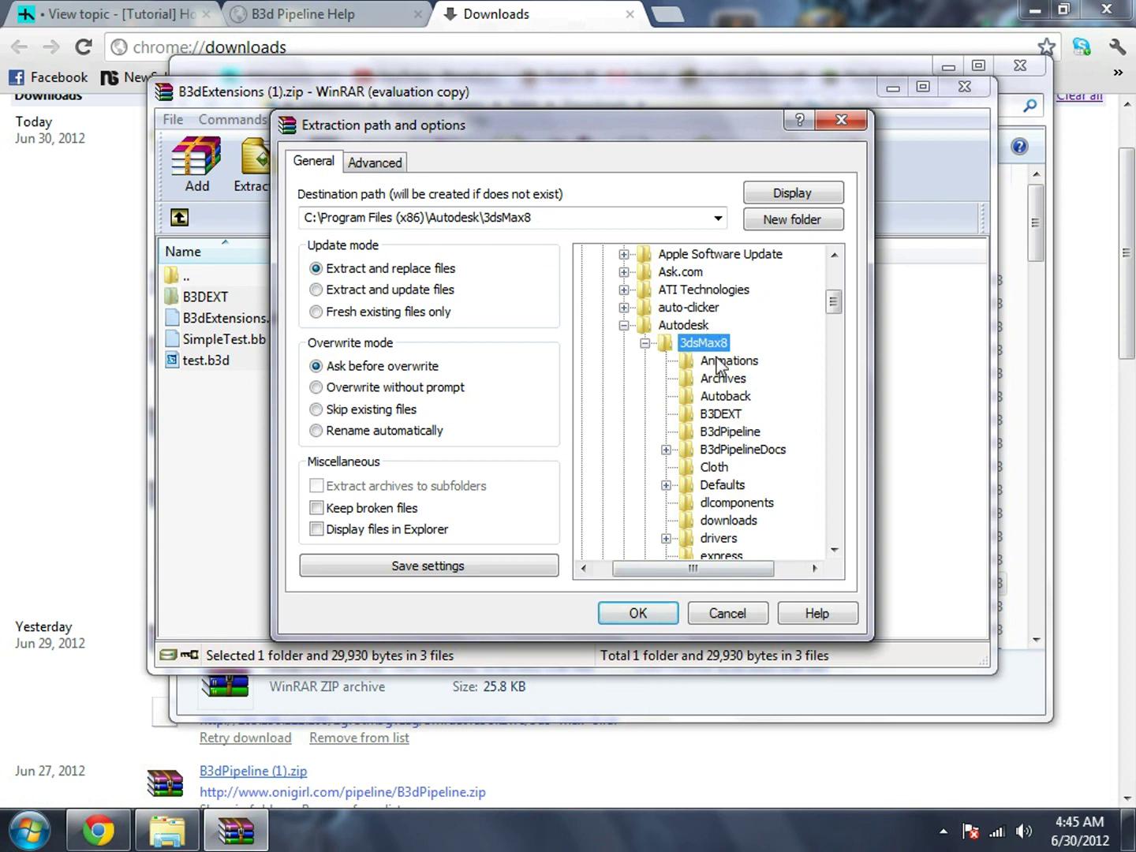
pyautogui.click(735, 615)
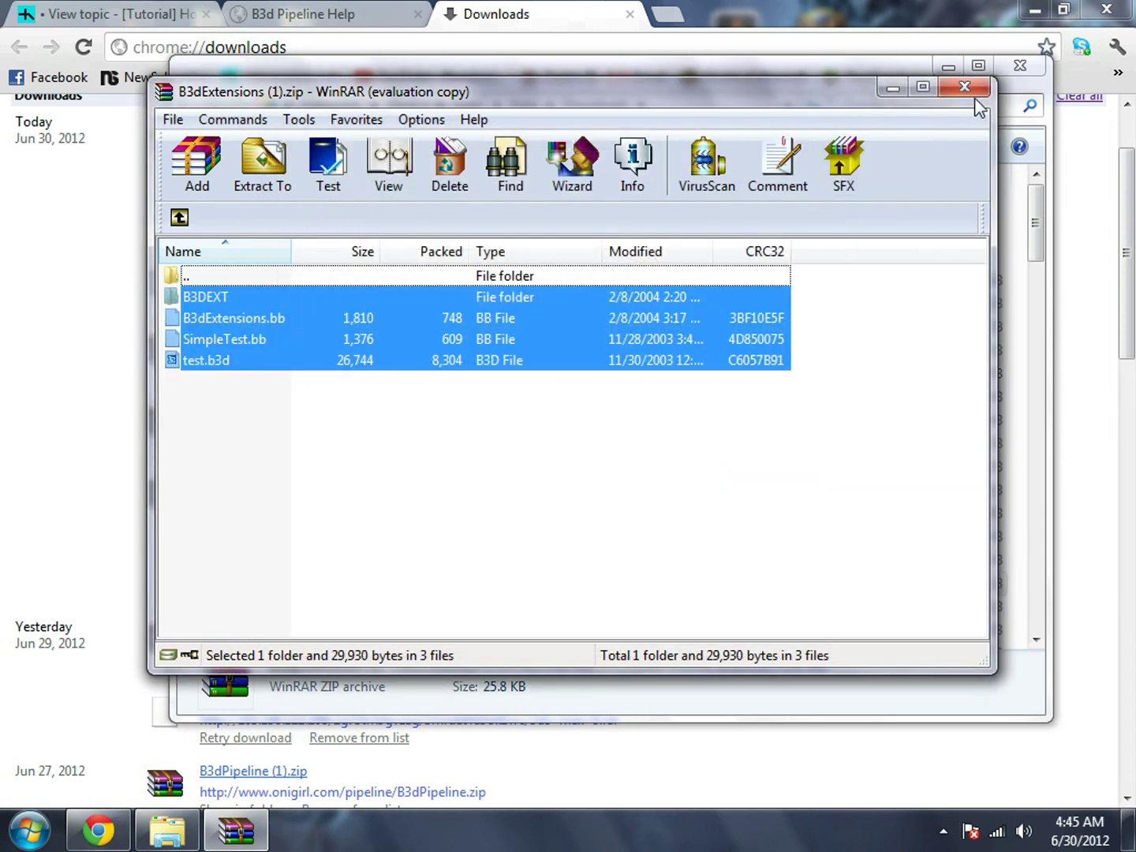
pyautogui.click(979, 101)
pyautogui.click(1020, 66)
# - Compare the tutorial post with the B3d Pipeline Help page, highlighting the max 6 patch and Plugin-folder instructions
pyautogui.click(150, 13)
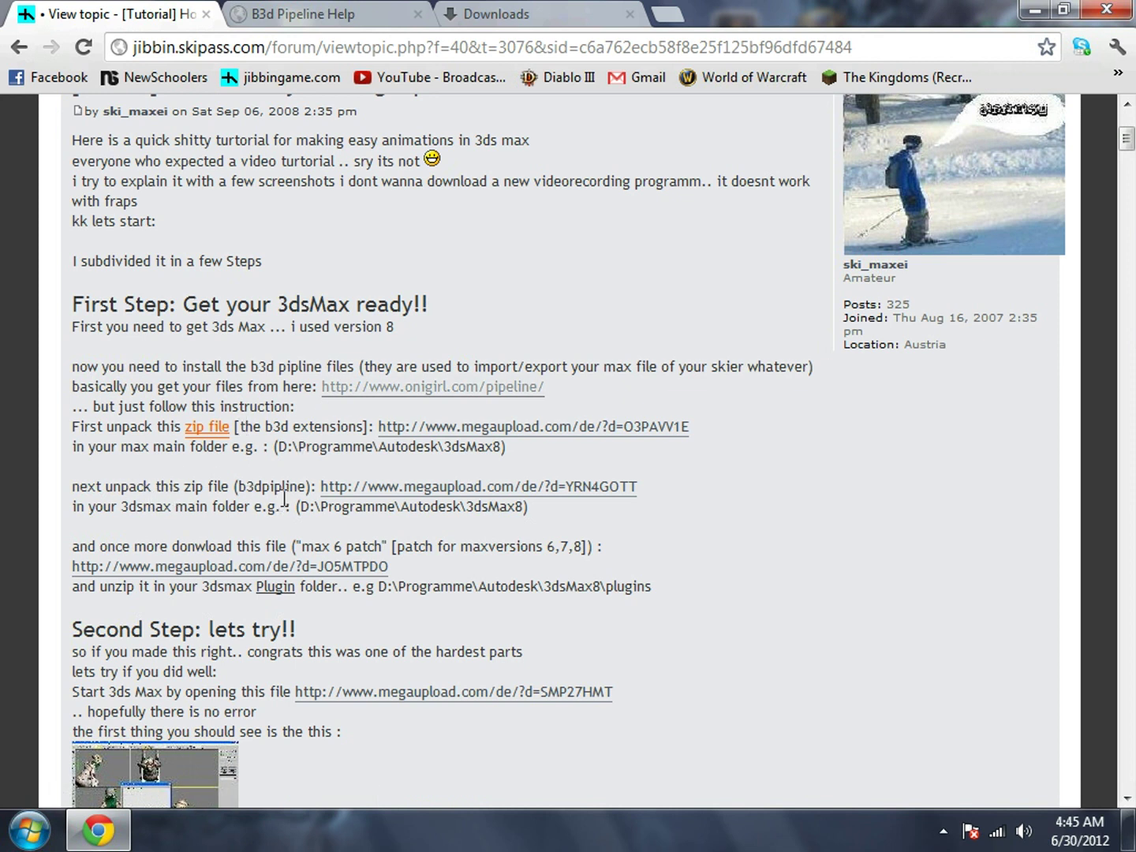
pyautogui.click(331, 13)
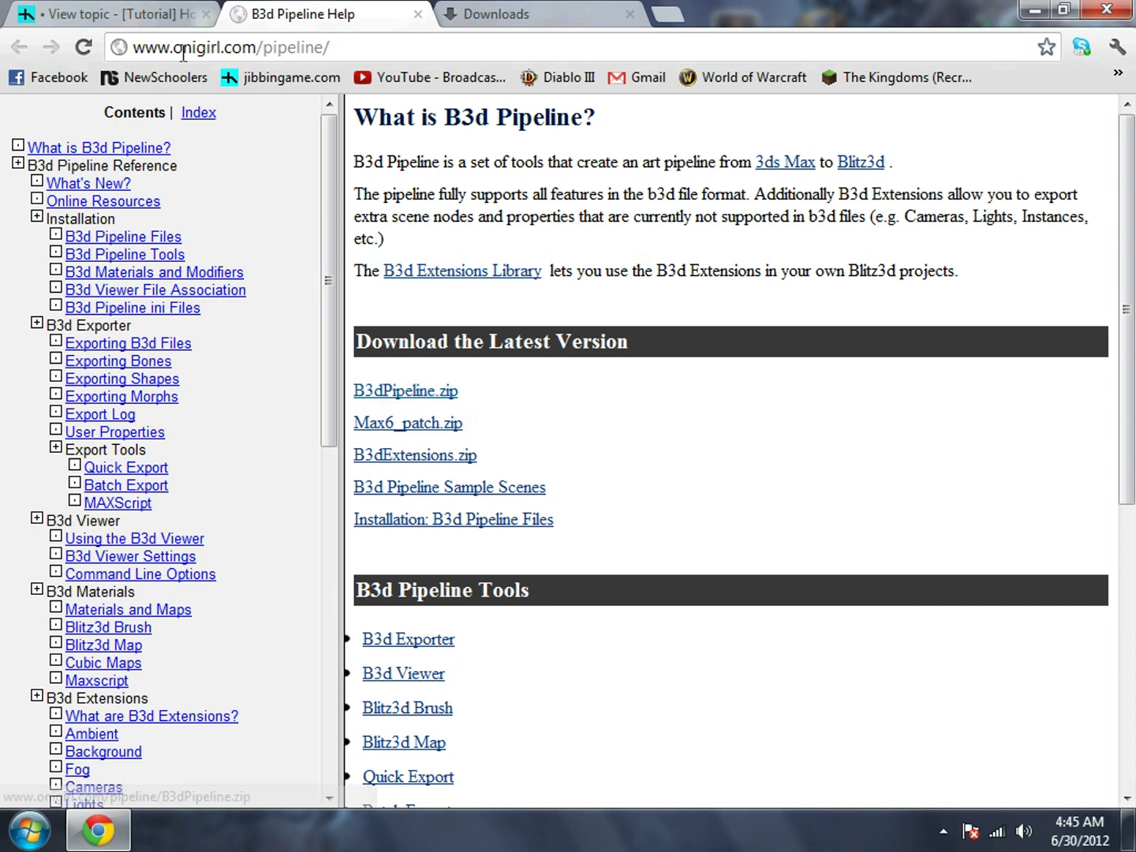
pyautogui.click(124, 8)
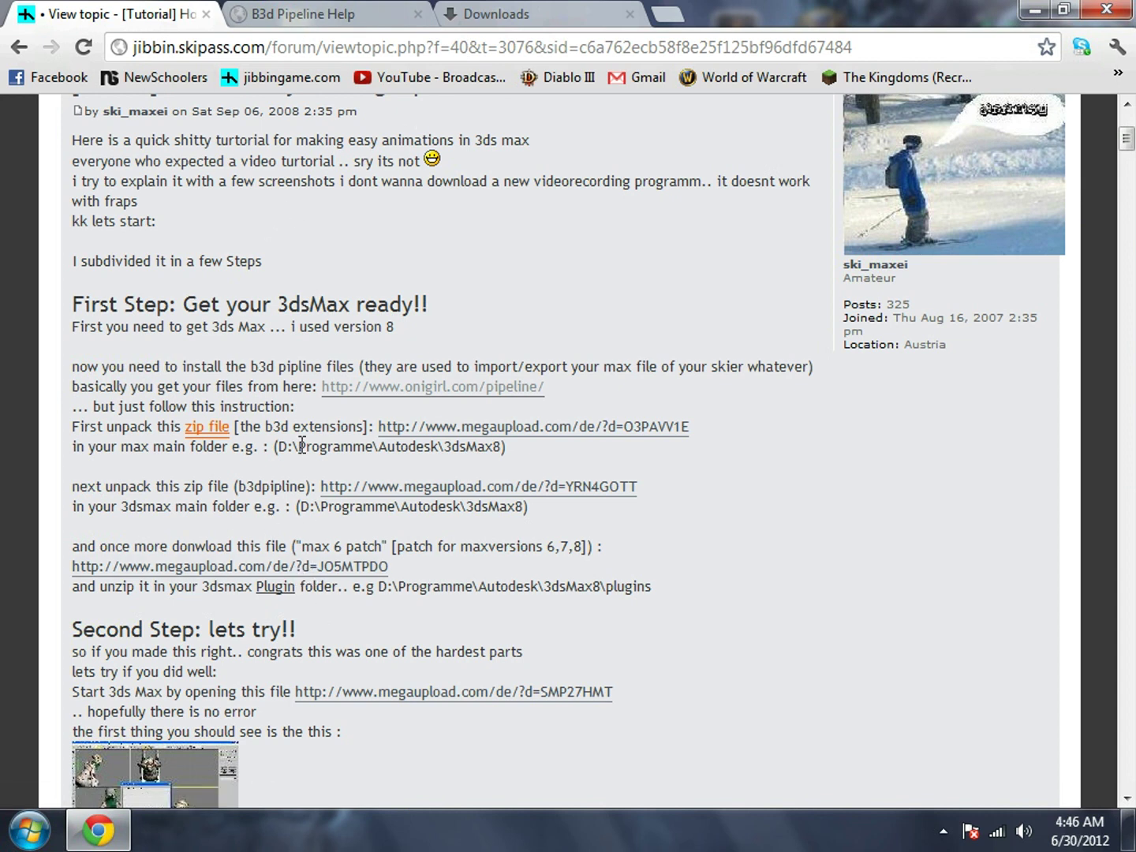
pyautogui.moveTo(128, 552); pyautogui.dragTo(468, 576)
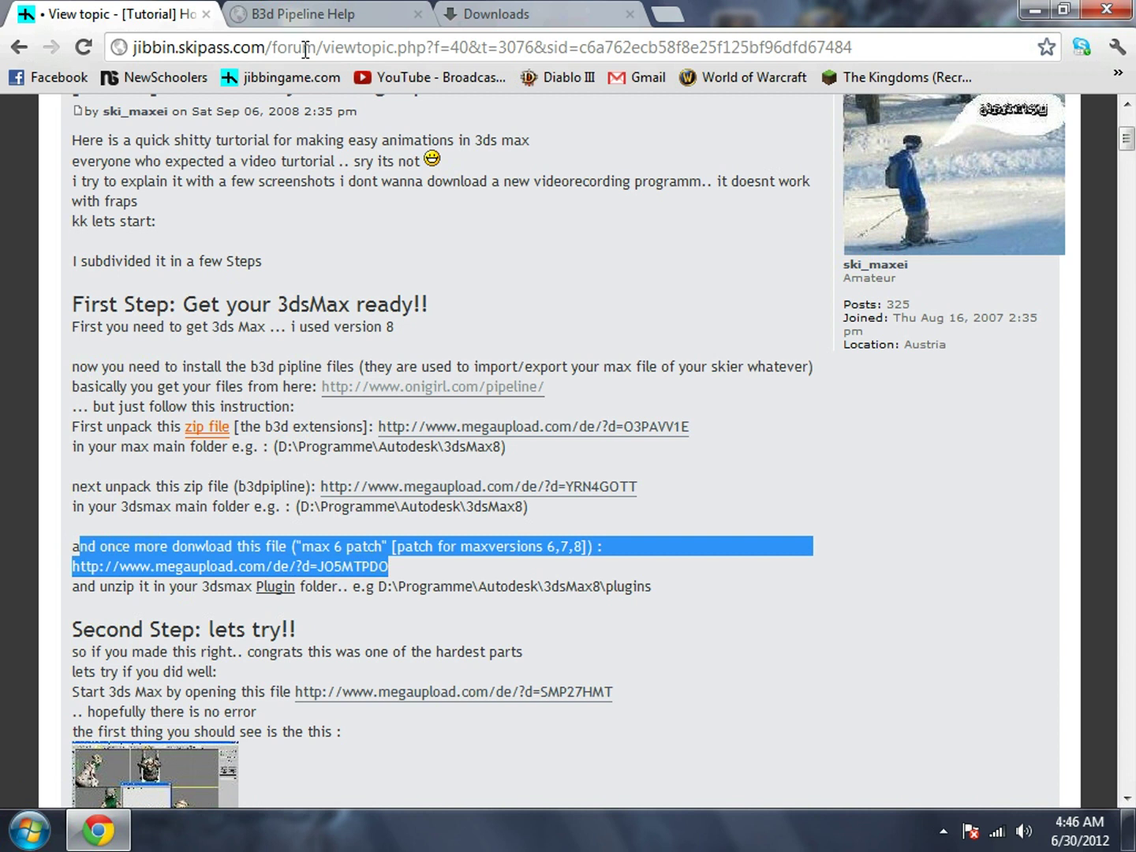
pyautogui.click(308, 13)
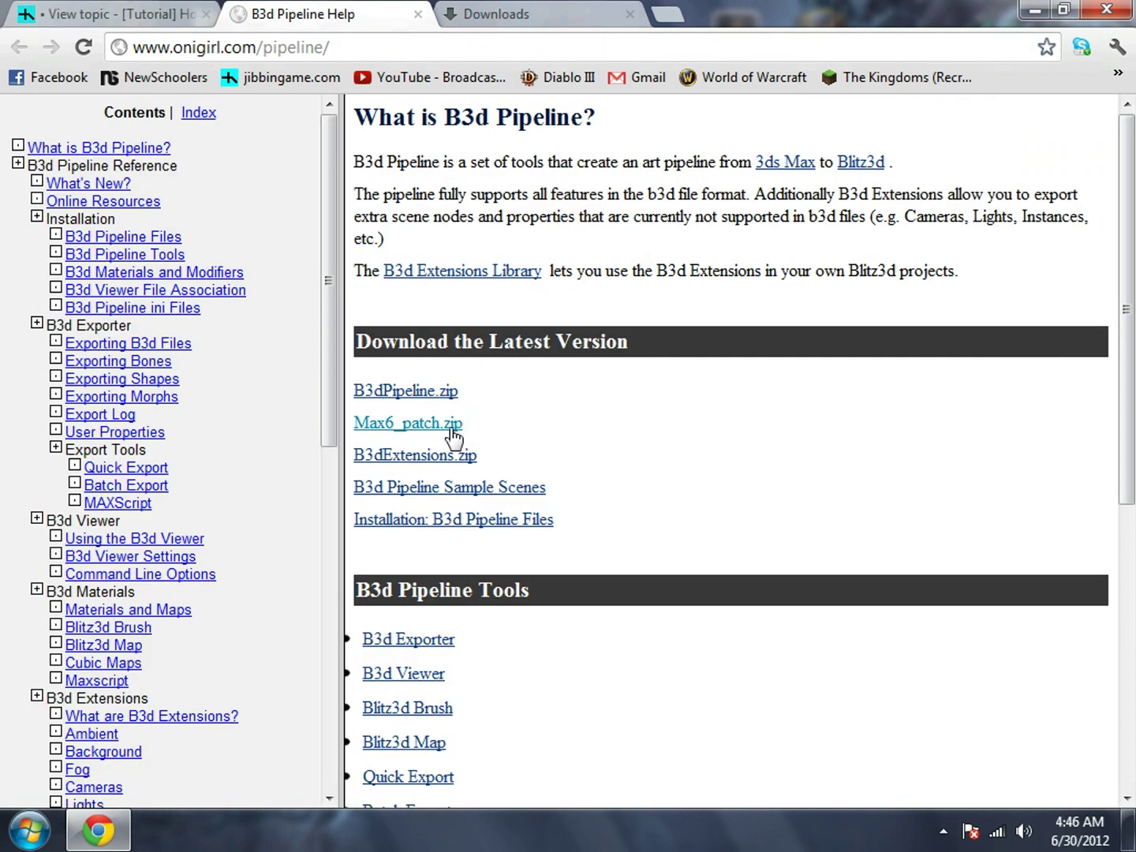
pyautogui.click(87, 10)
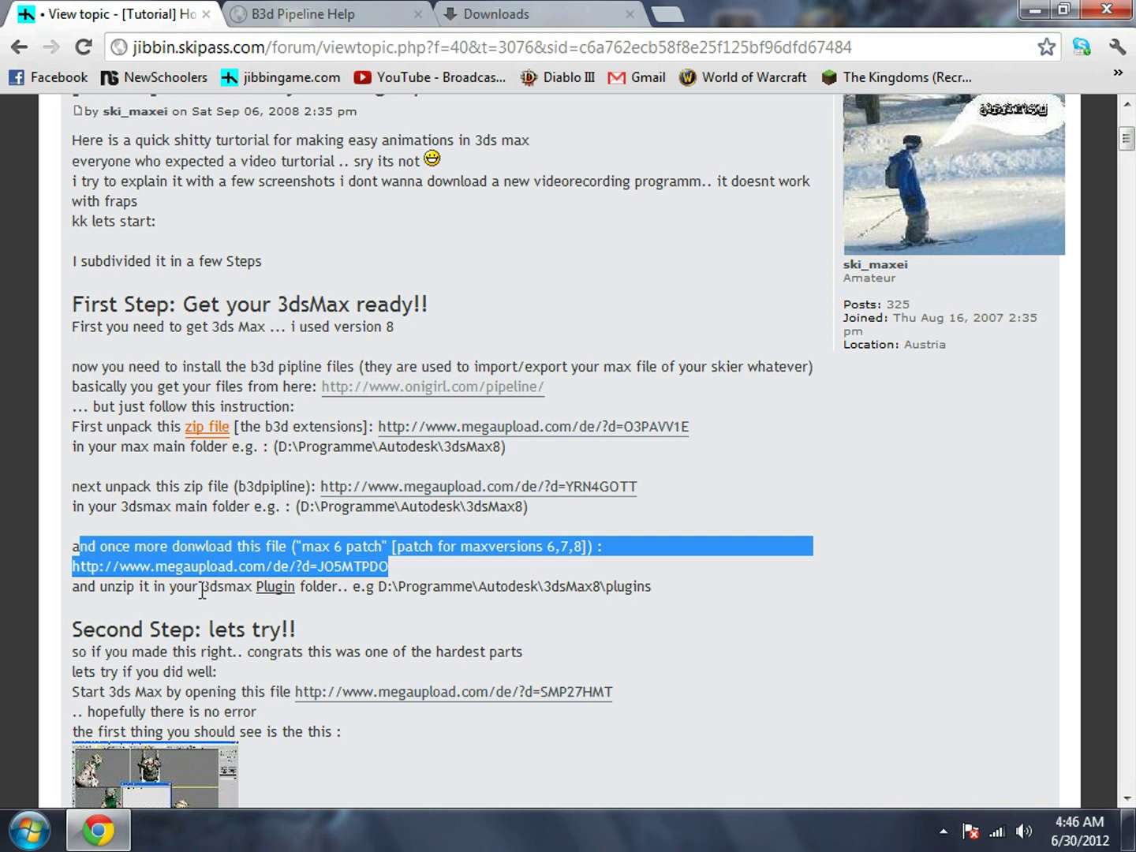
pyautogui.moveTo(74, 585); pyautogui.dragTo(655, 604)
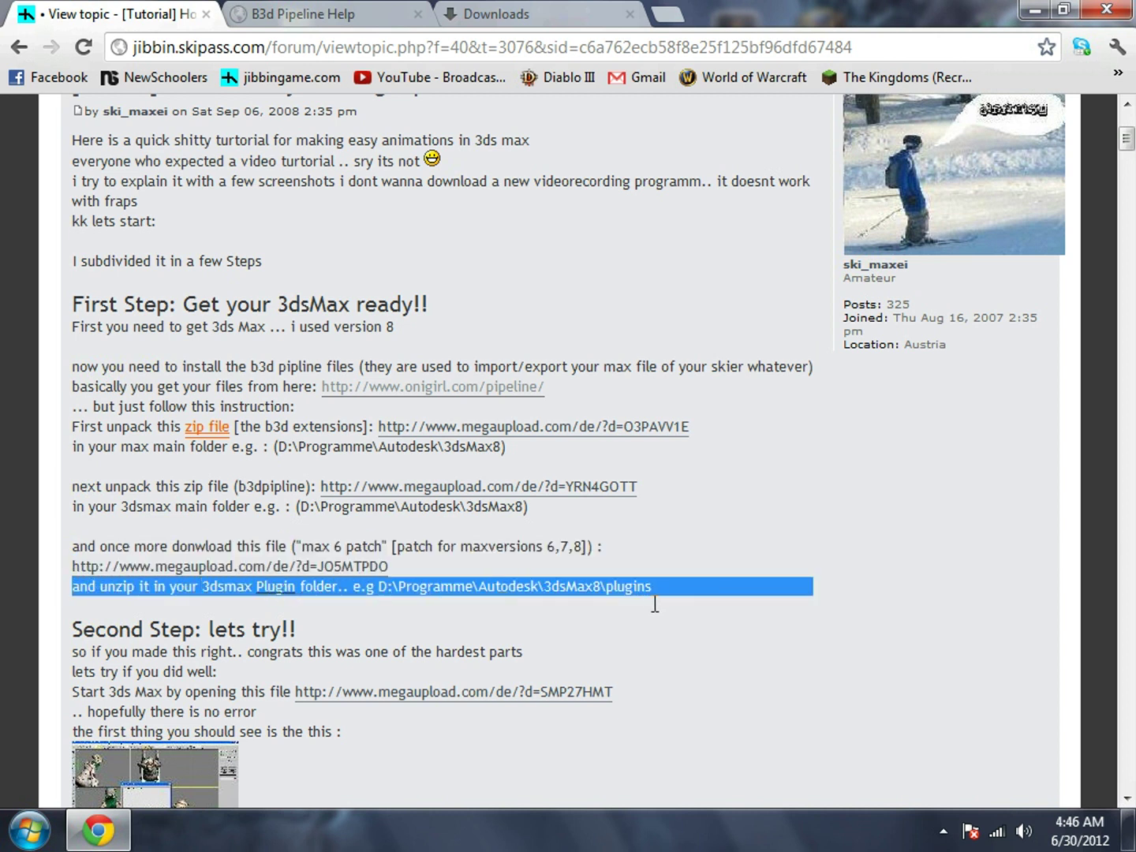
pyautogui.click(681, 634)
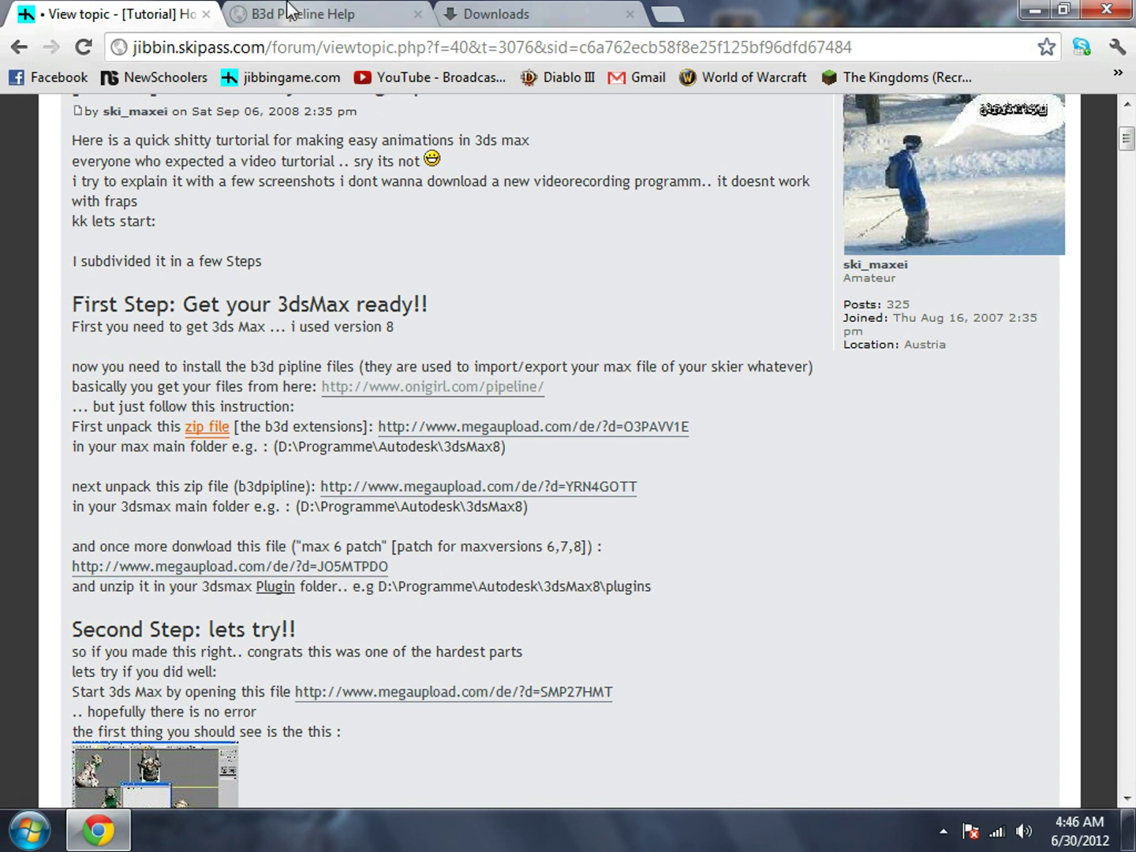
pyautogui.click(304, 11)
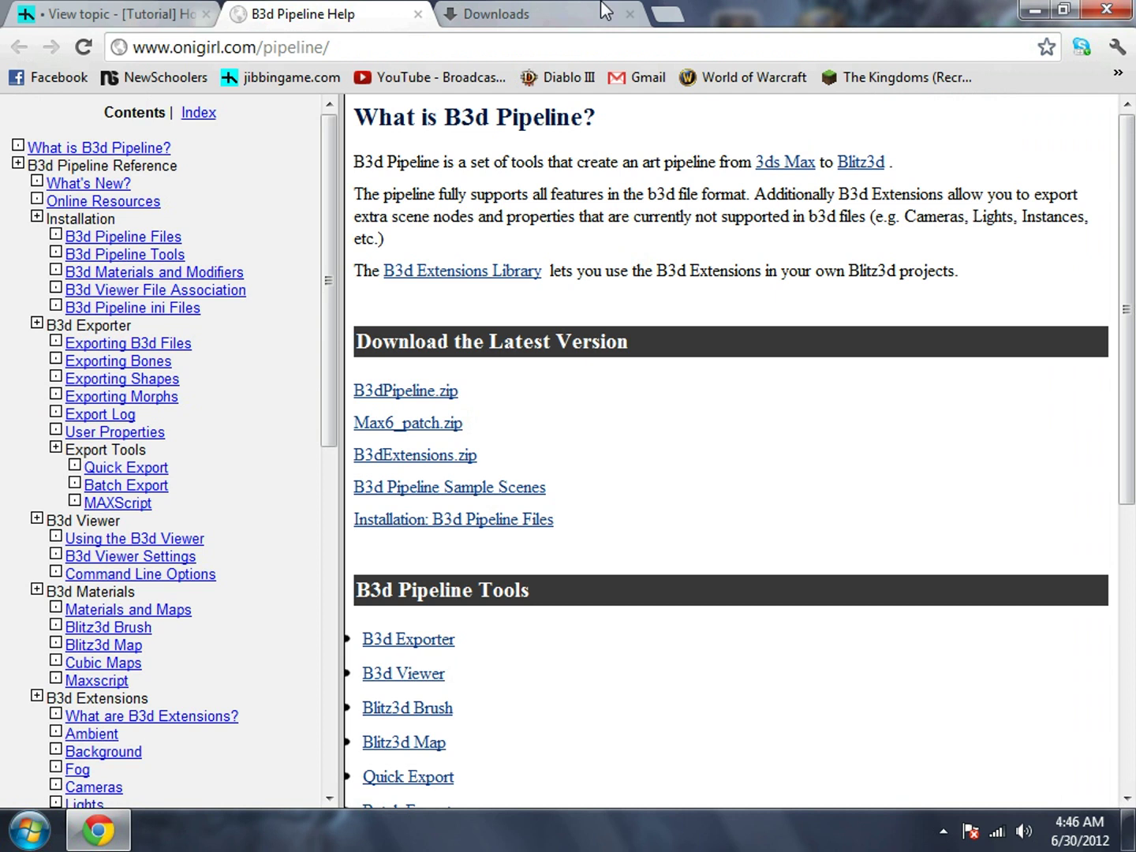
pyautogui.click(505, 12)
# - Launch 3ds Max 8 from the desktop in trial mode, past the activation reminder
pyautogui.click(1029, 11)
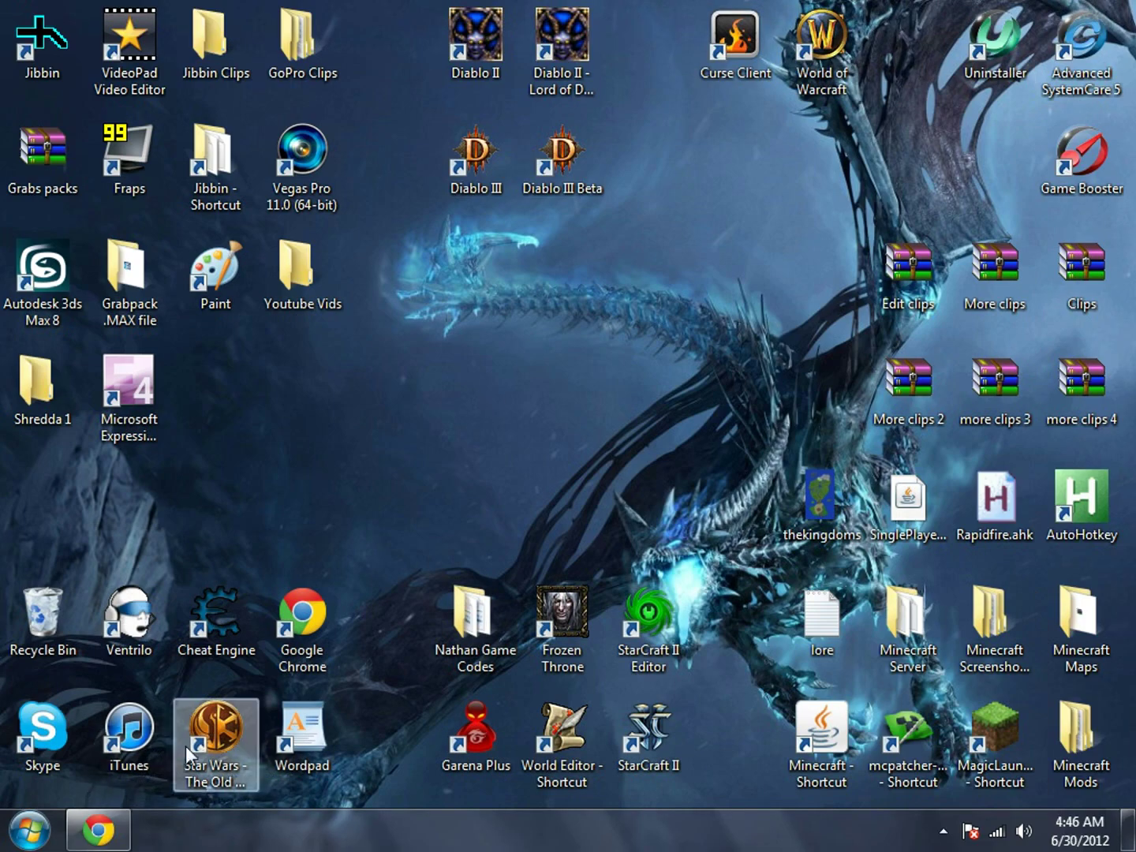
pyautogui.doubleClick(44, 273)
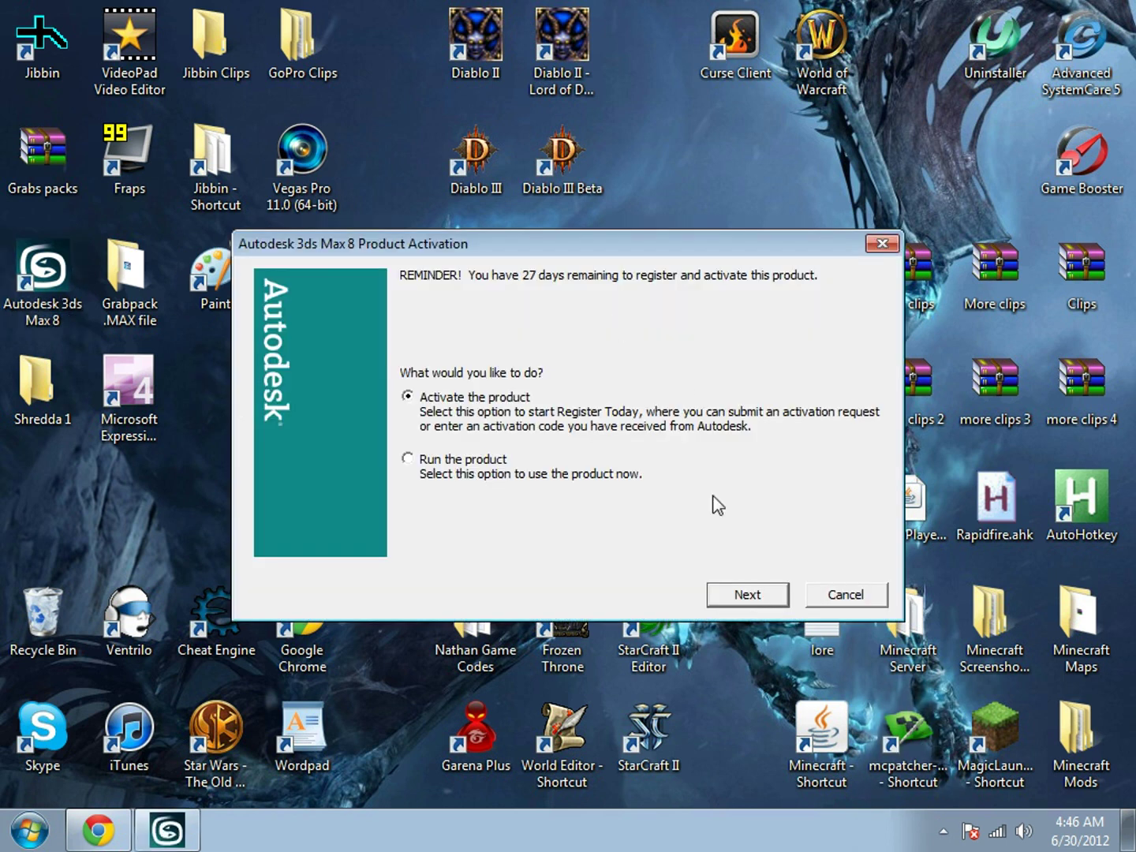
pyautogui.click(408, 460)
pyautogui.click(721, 592)
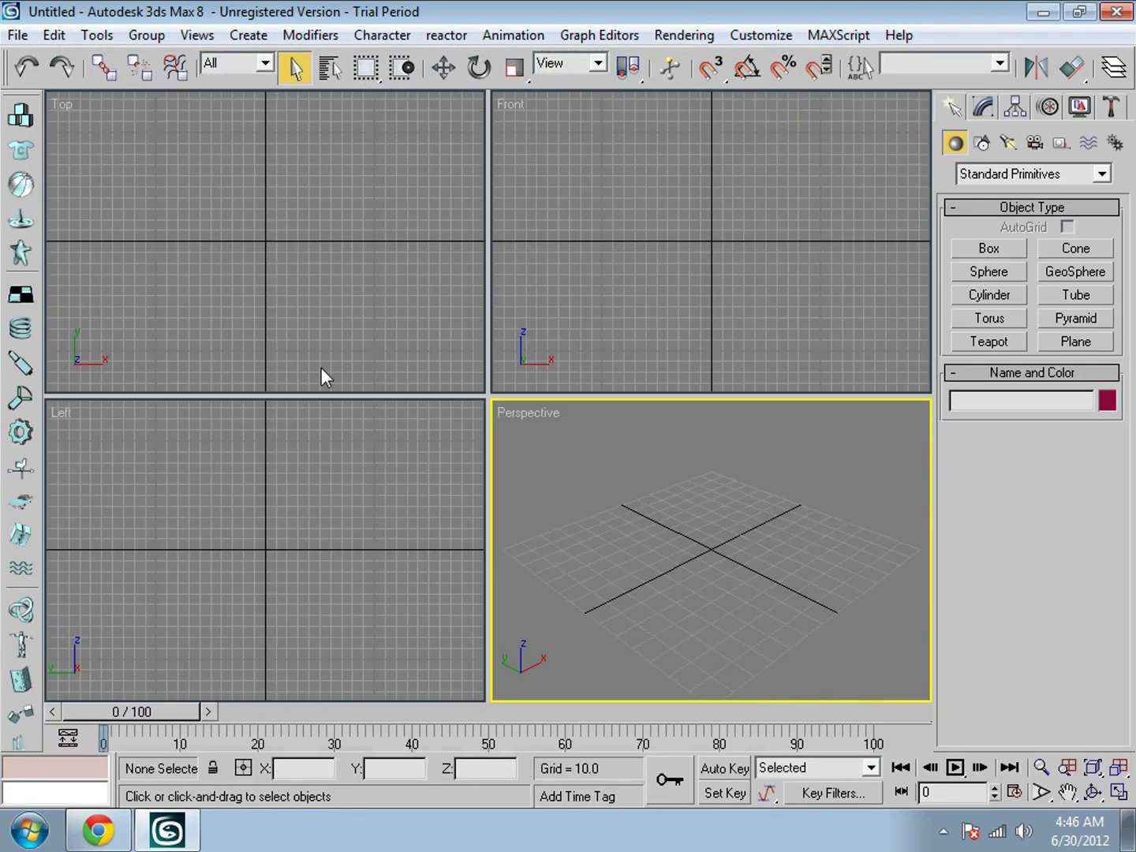
# - Click through the four viewports, leaving the Top viewport active
pyautogui.click(321, 367)
pyautogui.click(330, 501)
pyautogui.click(600, 339)
pyautogui.click(647, 512)
pyautogui.click(414, 331)
pyautogui.click(431, 404)
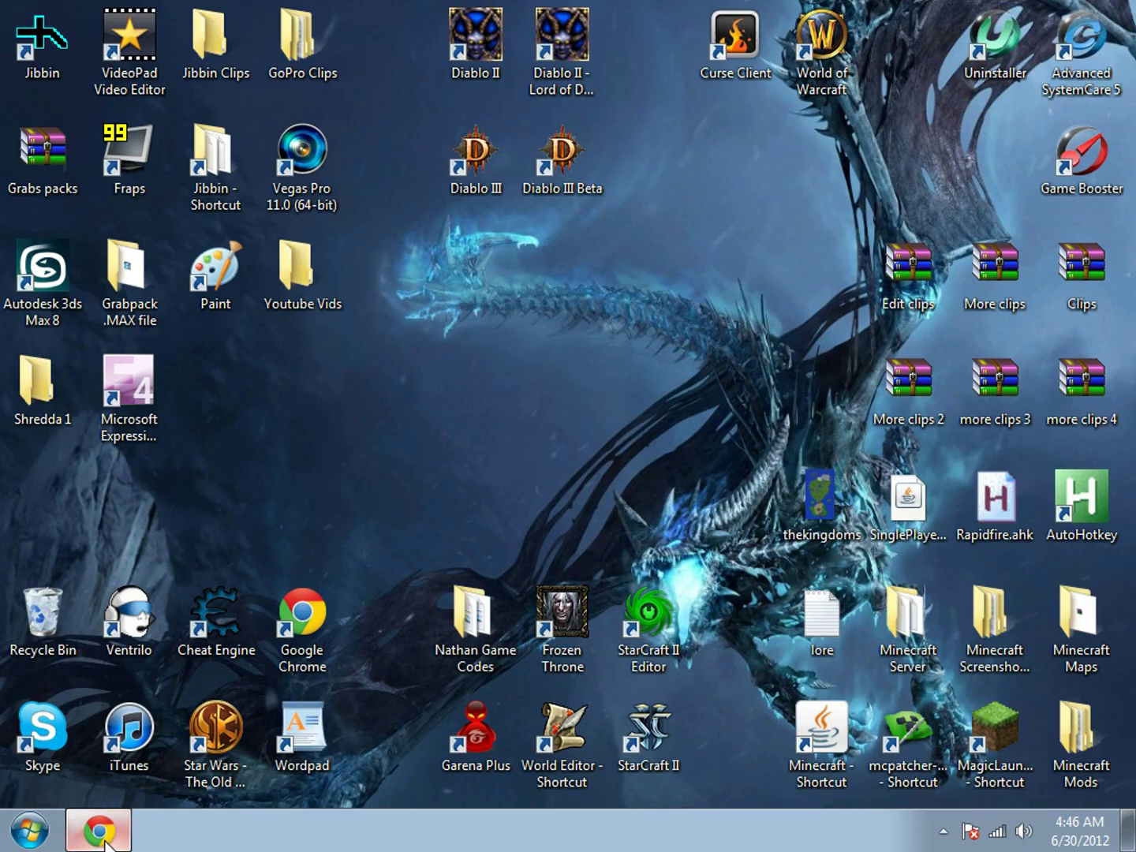
# - Restore Chrome and look over the tutorial post and B3d Pipeline Help page again
pyautogui.click(99, 832)
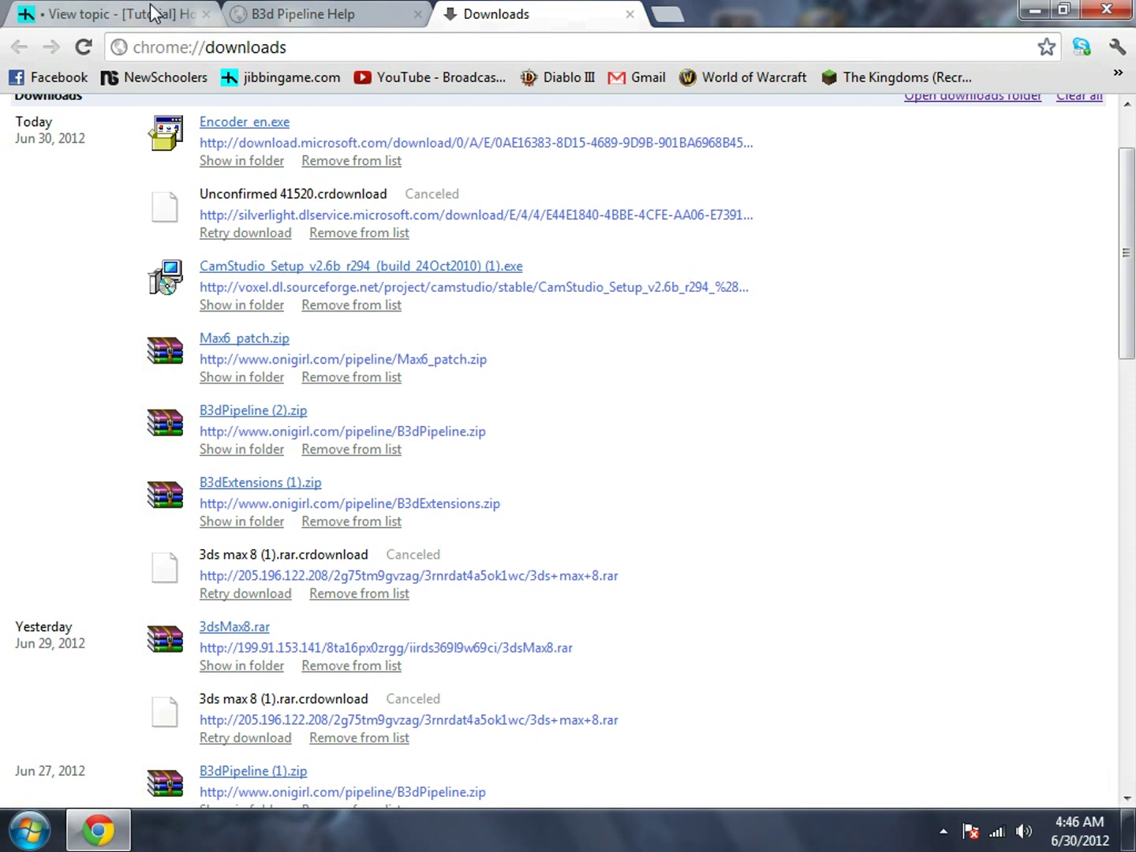
pyautogui.click(152, 12)
pyautogui.scroll(-1, 371, 537)
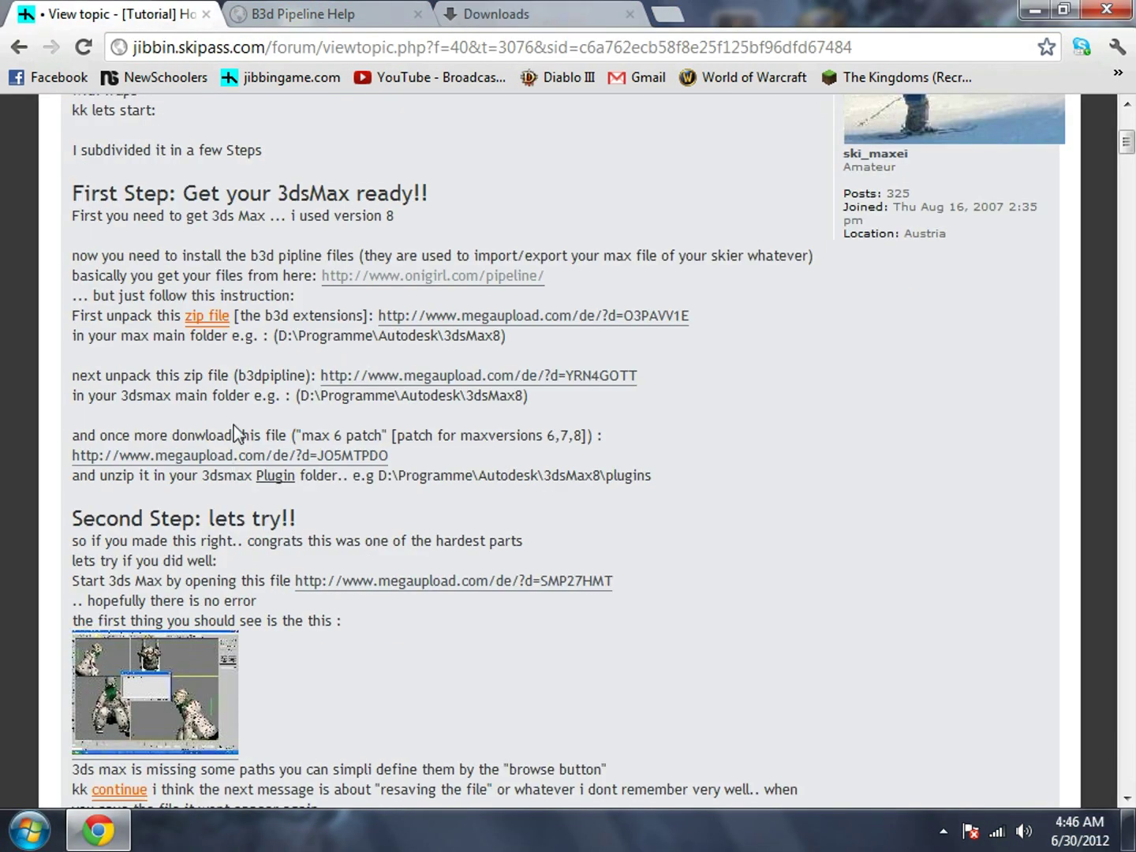
pyautogui.scroll(-1, 209, 463)
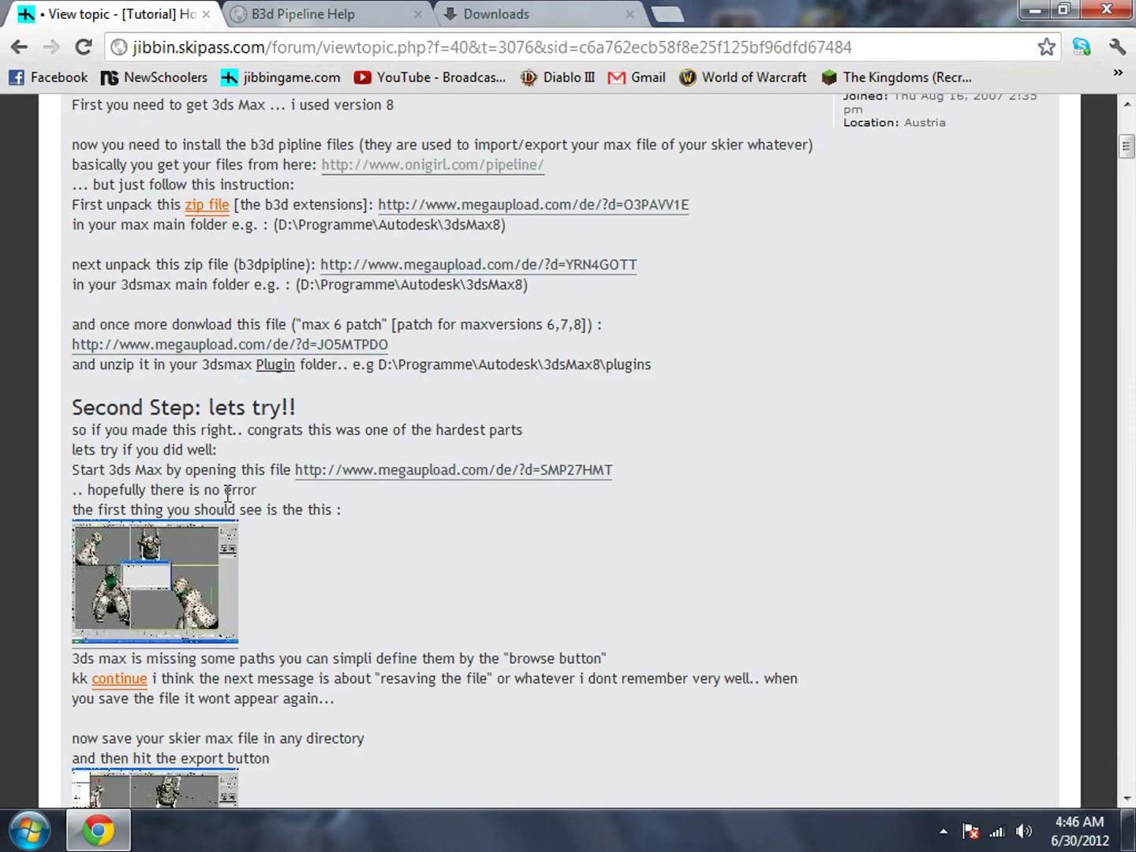
pyautogui.click(343, 14)
pyautogui.click(117, 14)
# - Return to Jibbin' Customs and open the GRABPACK MAX FILE topic, scrolling to its first reply
pyautogui.click(18, 46)
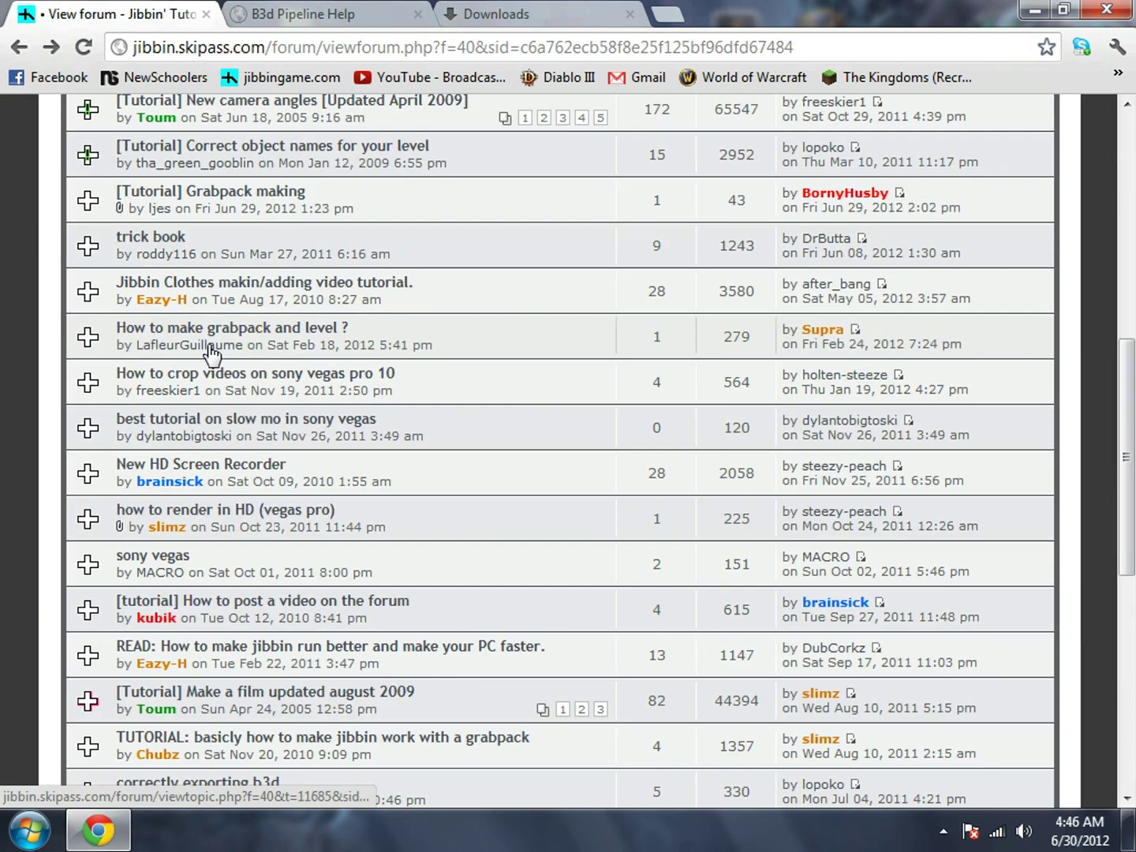
pyautogui.click(19, 46)
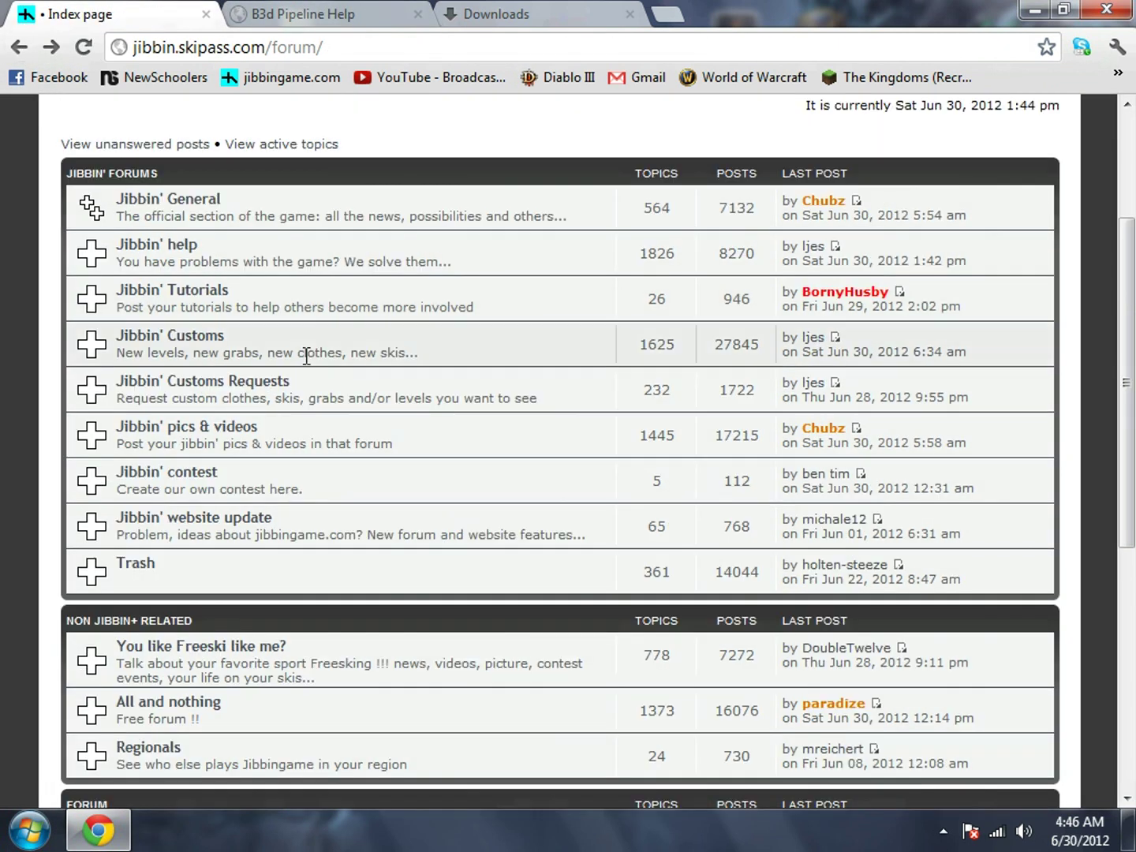
pyautogui.click(181, 337)
pyautogui.scroll(-4, 261, 545)
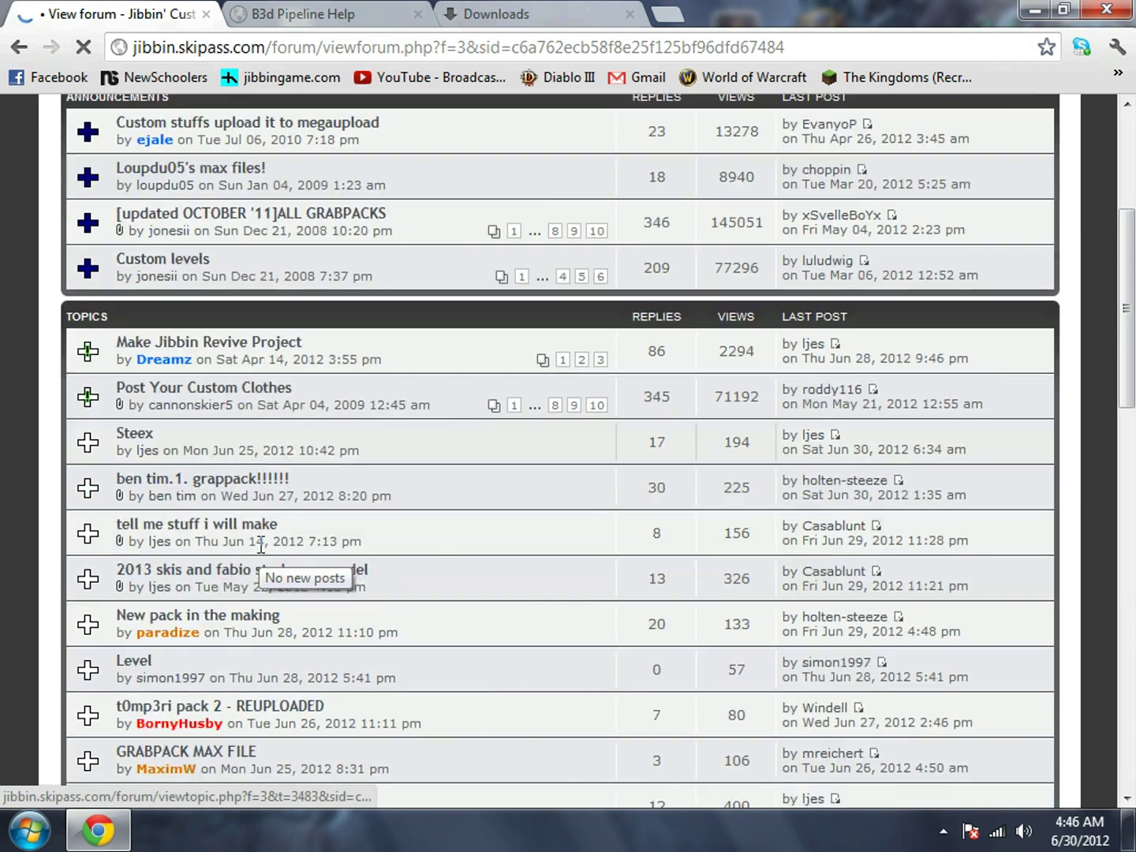
pyautogui.scroll(-1, 261, 544)
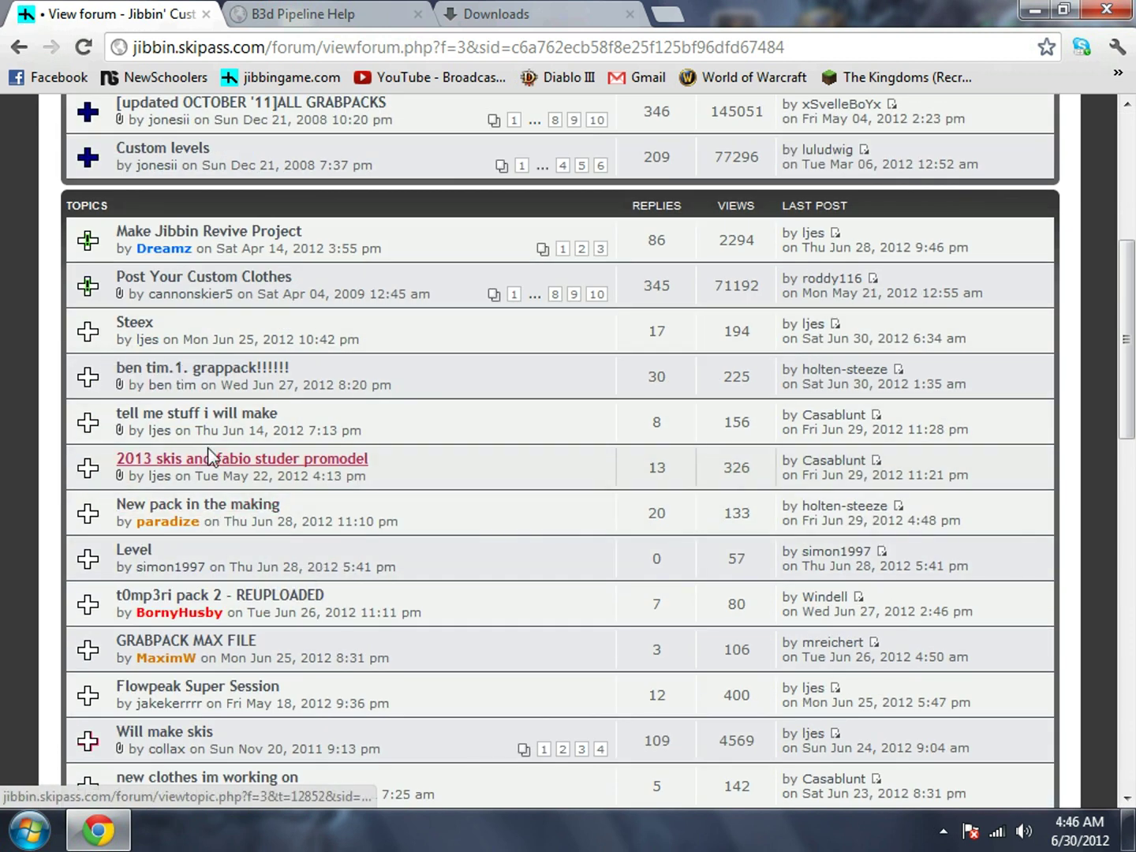
pyautogui.scroll(-1, 202, 545)
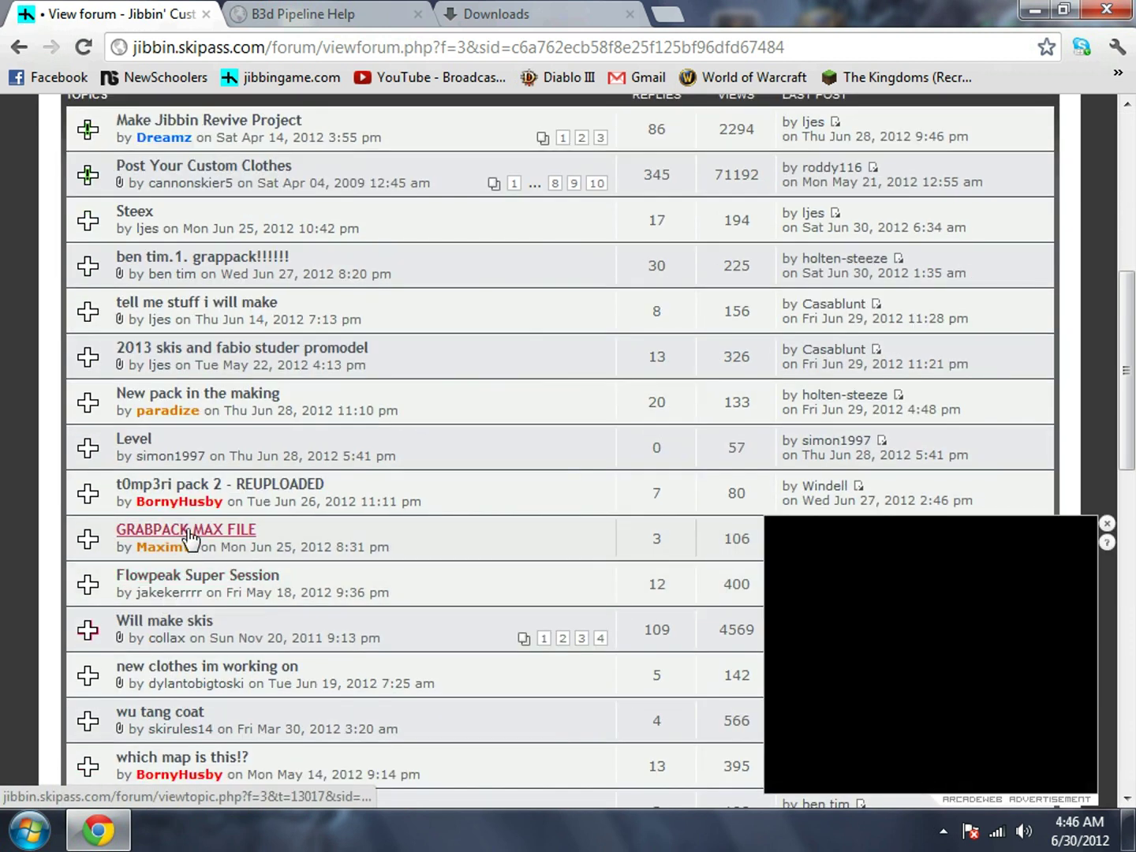
pyautogui.click(189, 538)
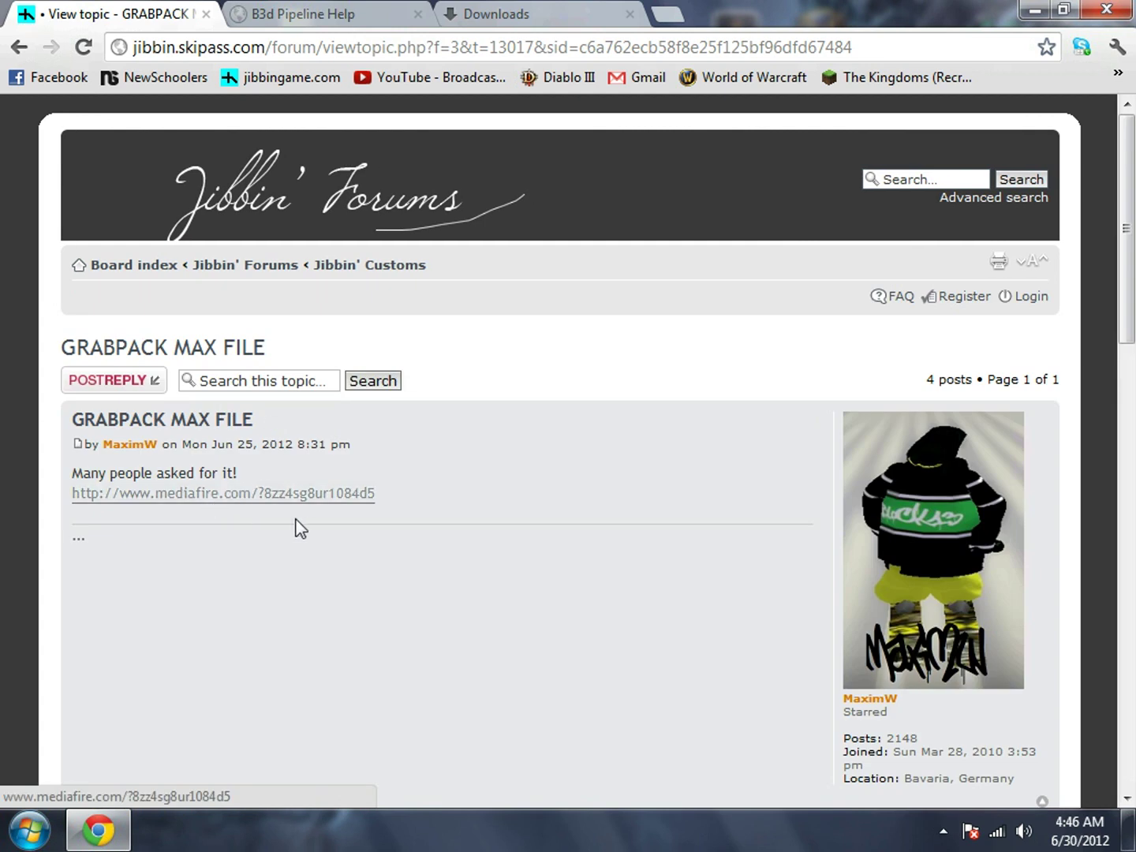
pyautogui.scroll(-3, 301, 527)
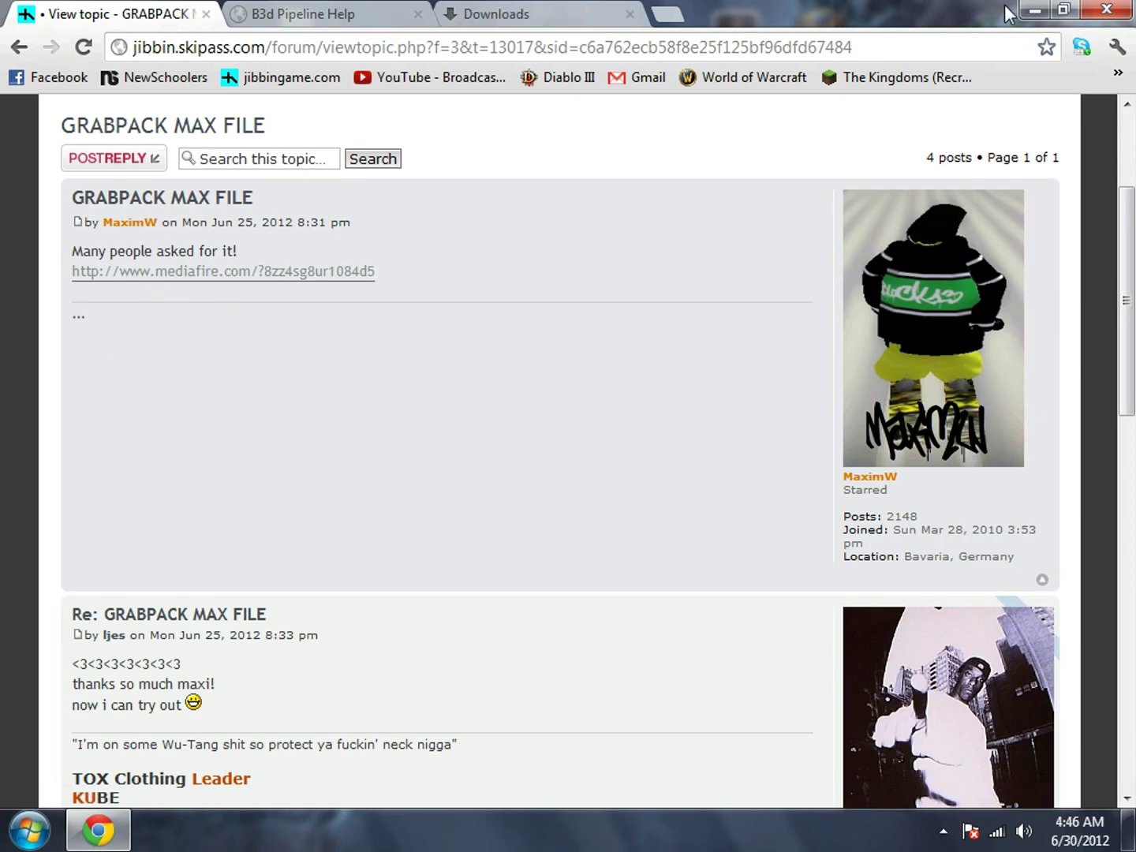
pyautogui.click(1035, 10)
# - Open steeze.max from the Grabpack .MAX file folder, skipping activation and continuing past missing external files
pyautogui.doubleClick(156, 288)
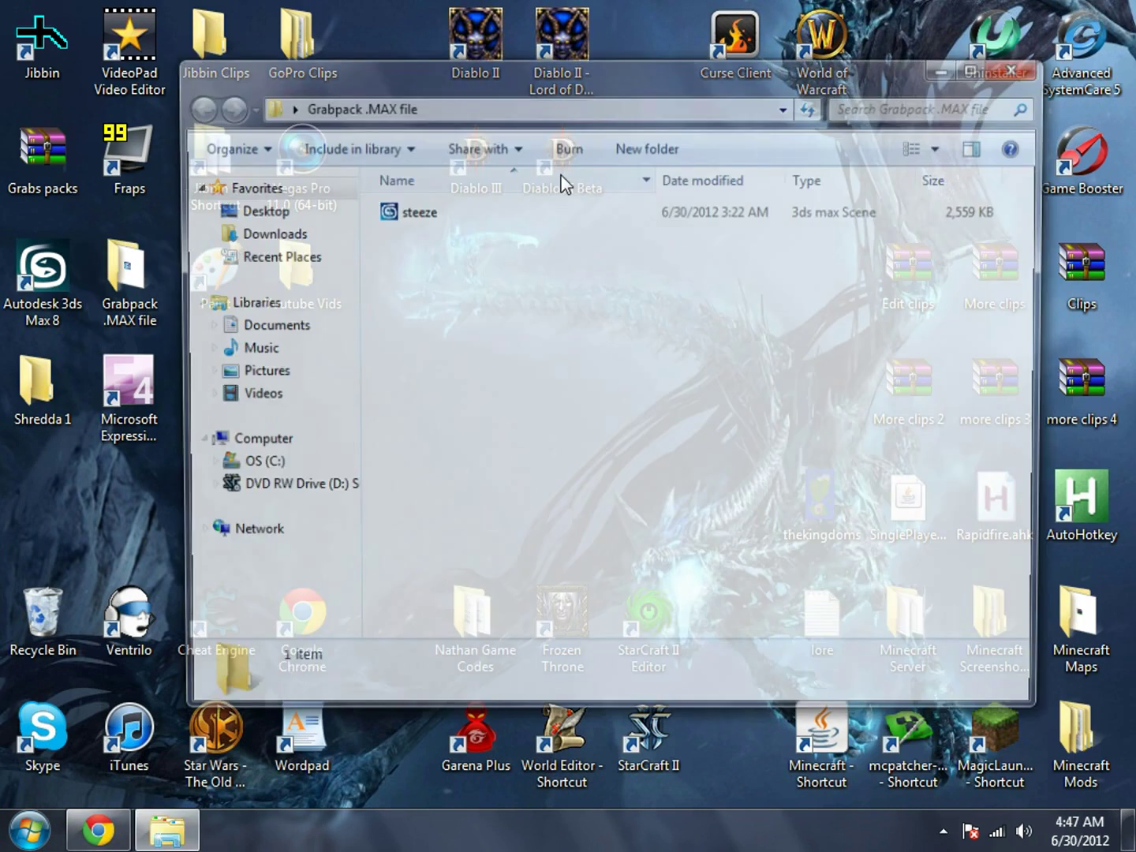
pyautogui.doubleClick(436, 228)
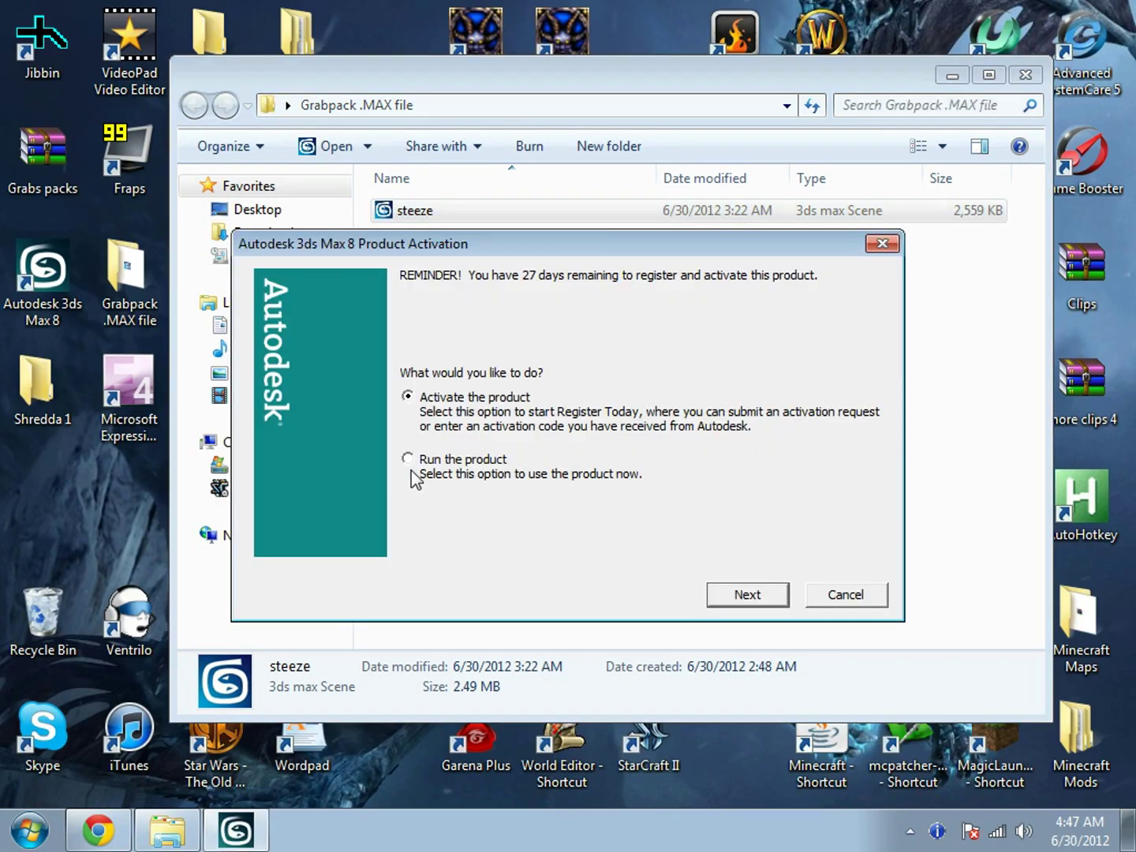
pyautogui.click(746, 600)
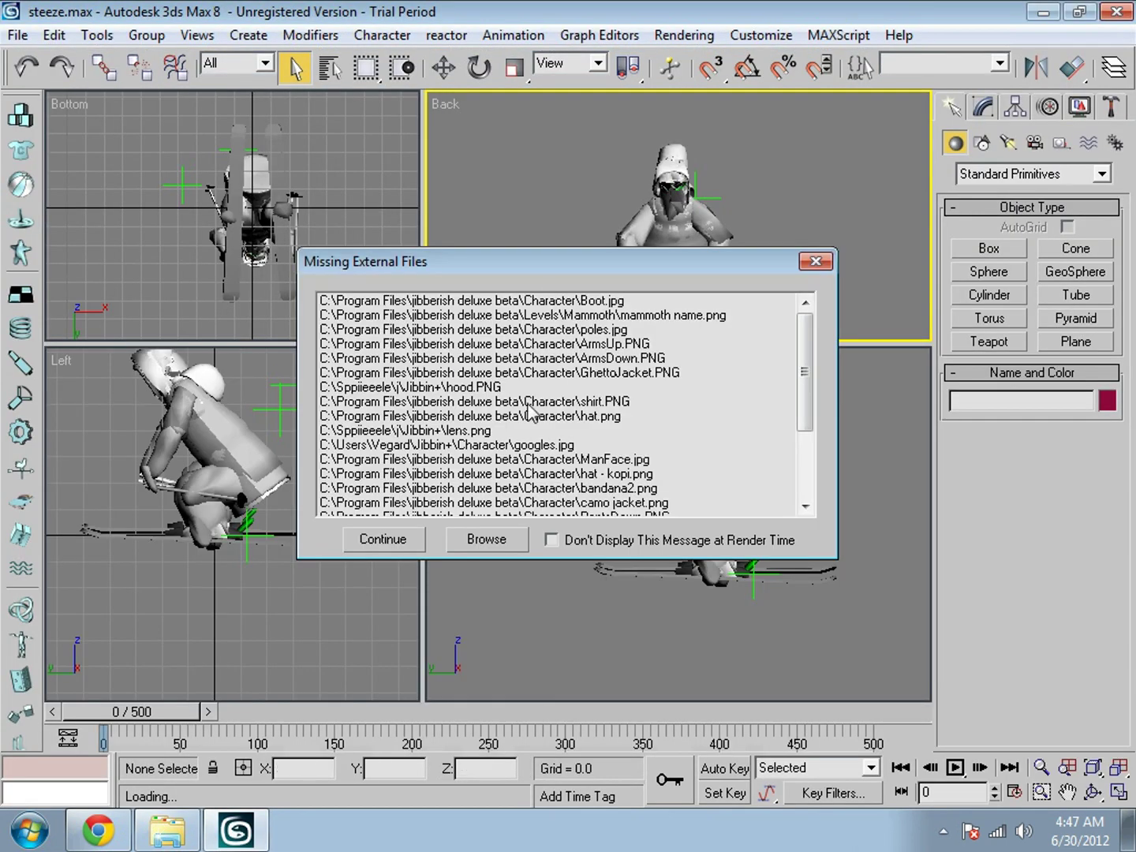
pyautogui.scroll(-3, 530, 409)
pyautogui.moveTo(804, 429); pyautogui.dragTo(583, 490)
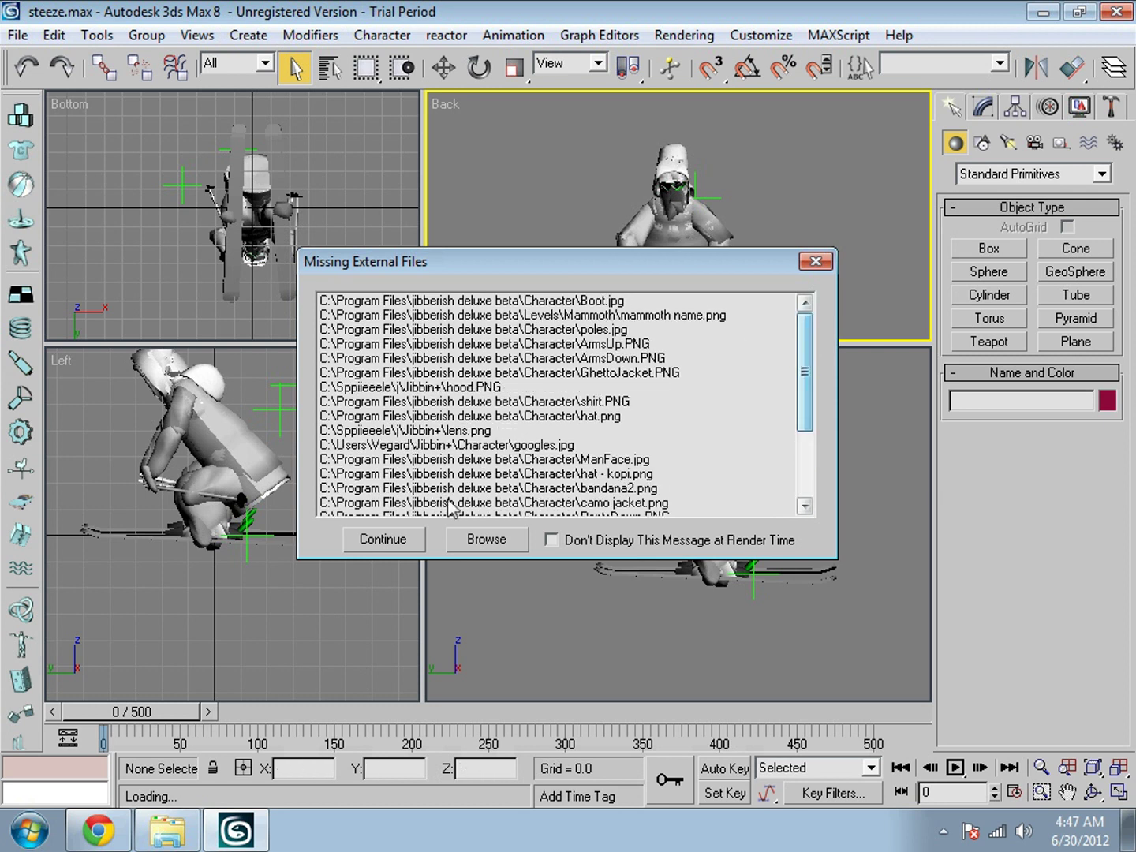
pyautogui.click(375, 542)
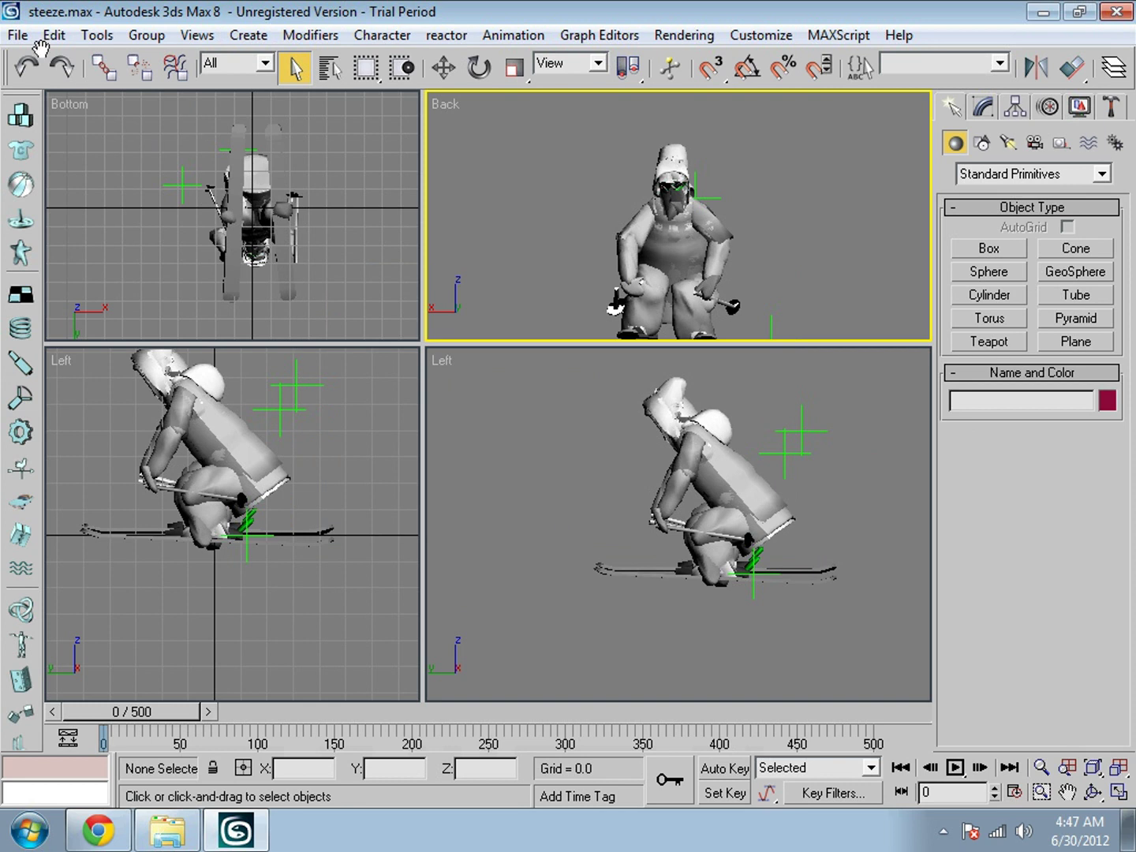
# - Use File > Save As to store the scene as Shredda 1.max in the Shredda 1 folder
pyautogui.click(17, 37)
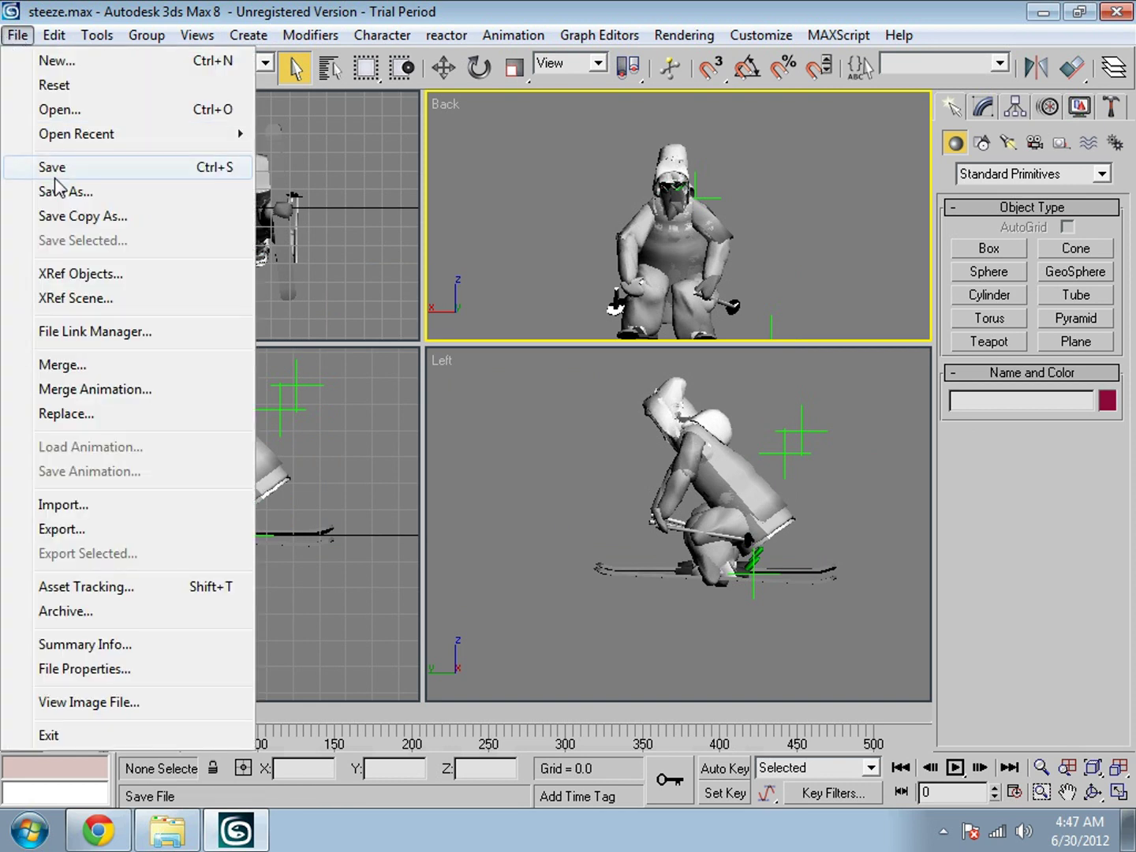
pyautogui.click(88, 193)
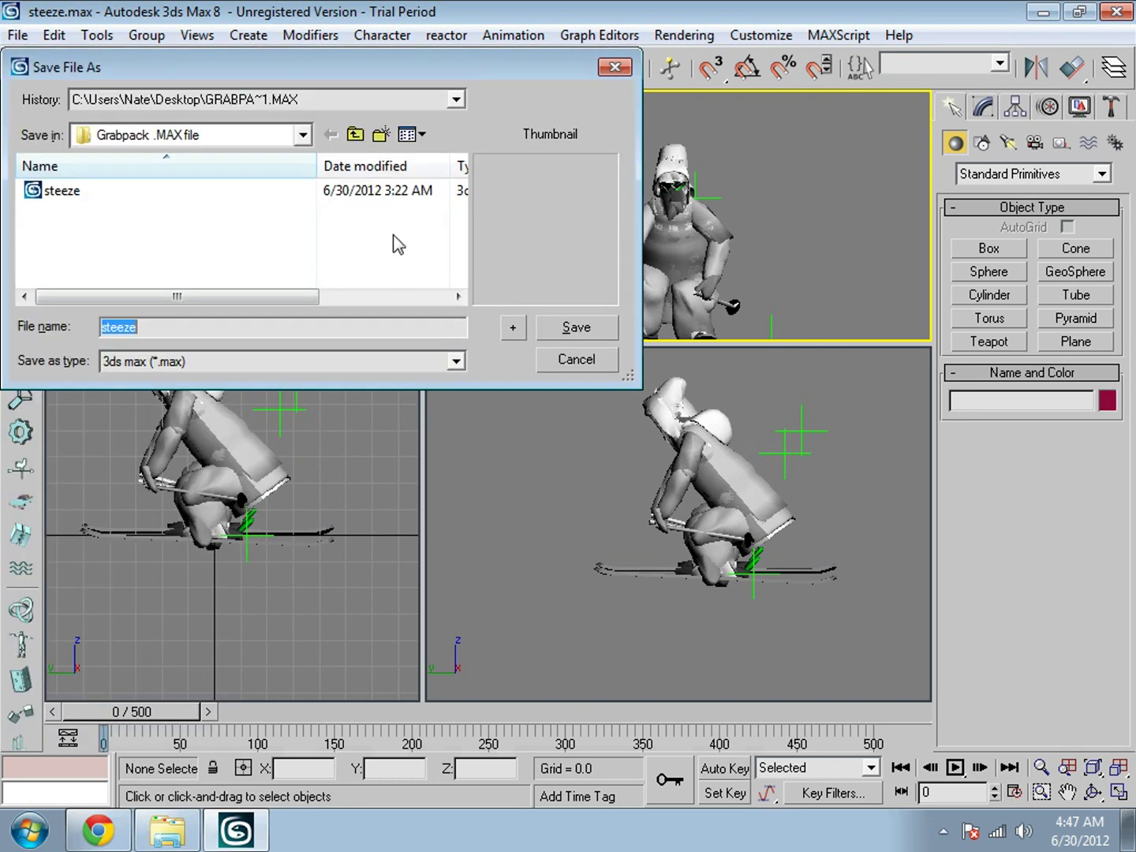
pyautogui.click(303, 136)
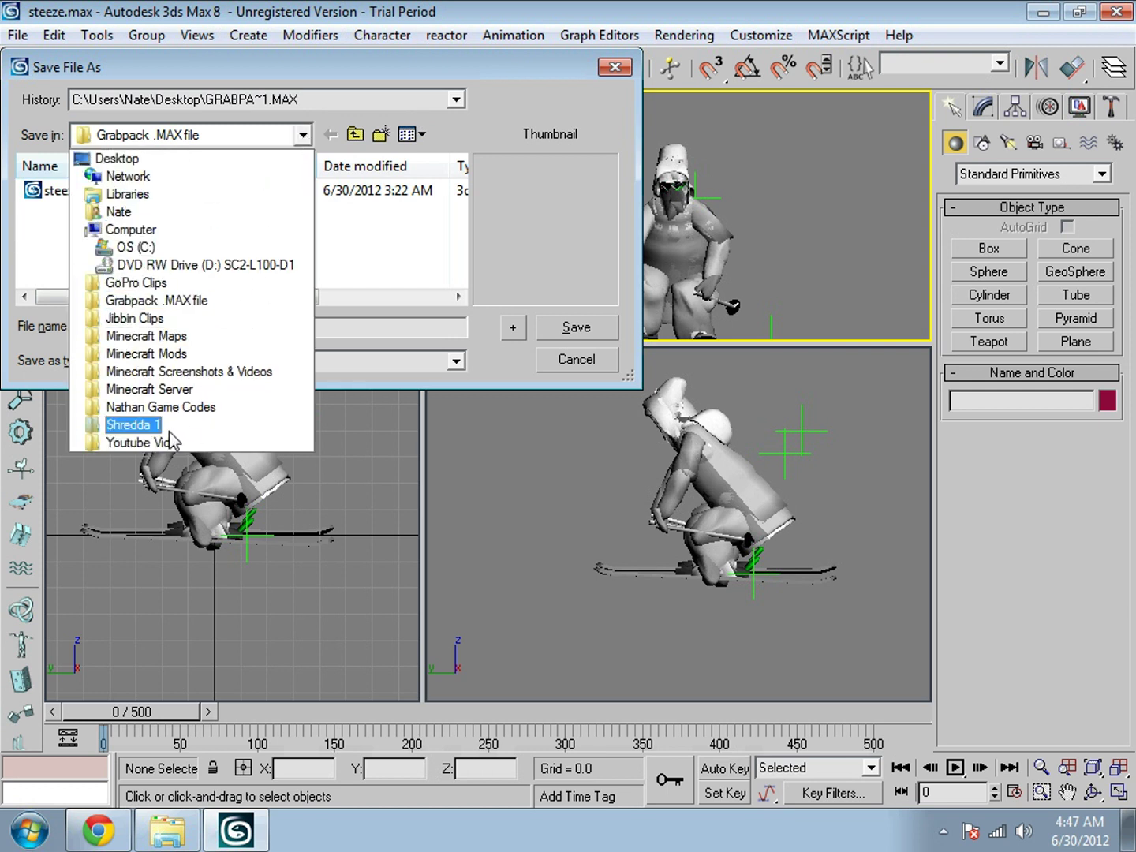
pyautogui.click(167, 426)
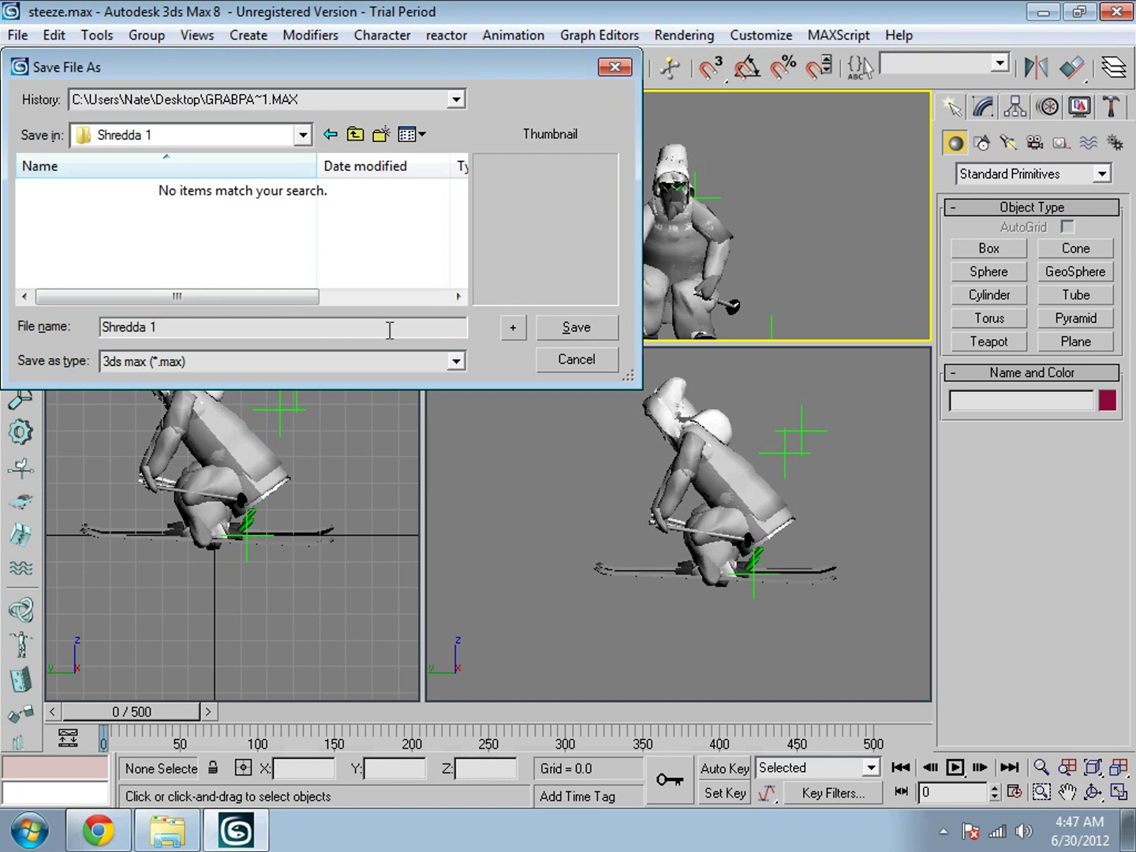
pyautogui.click(583, 329)
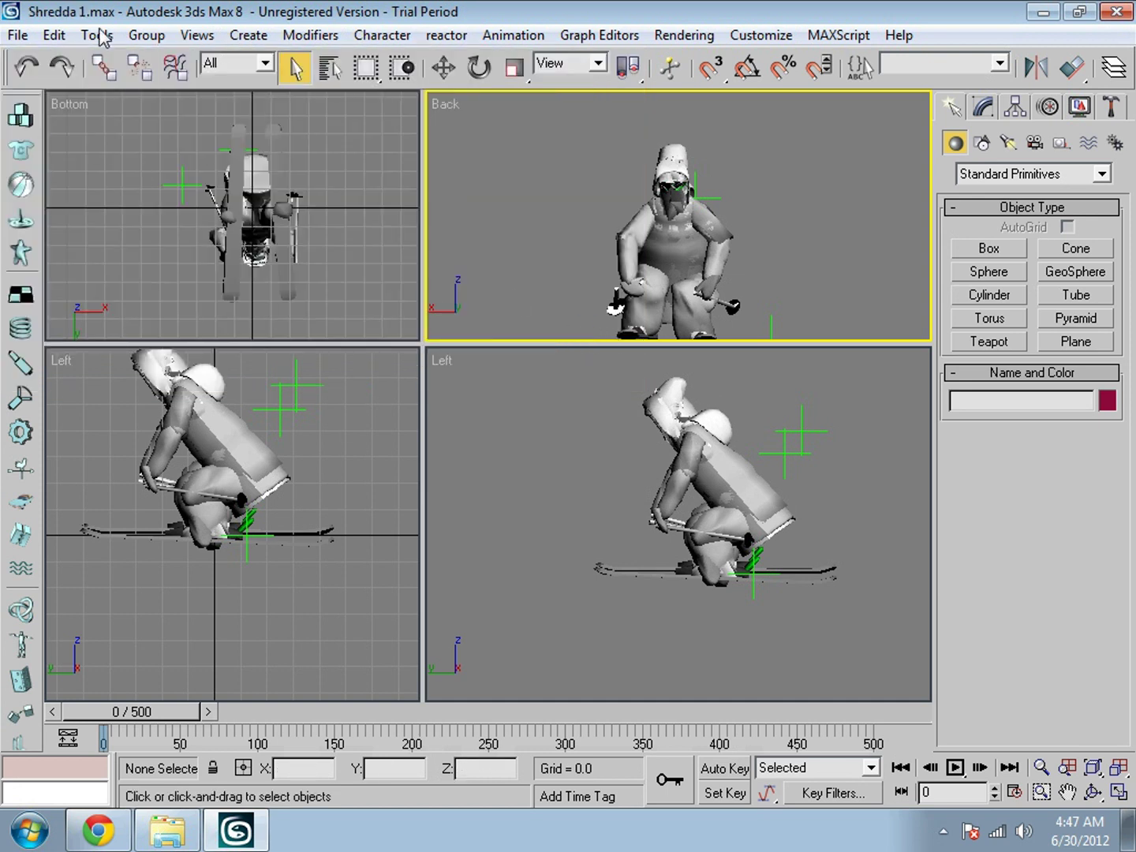
# - Export the scene to the Shredda 1 folder as cross_in6 in Blitz3d (*.B3D) format
pyautogui.click(30, 35)
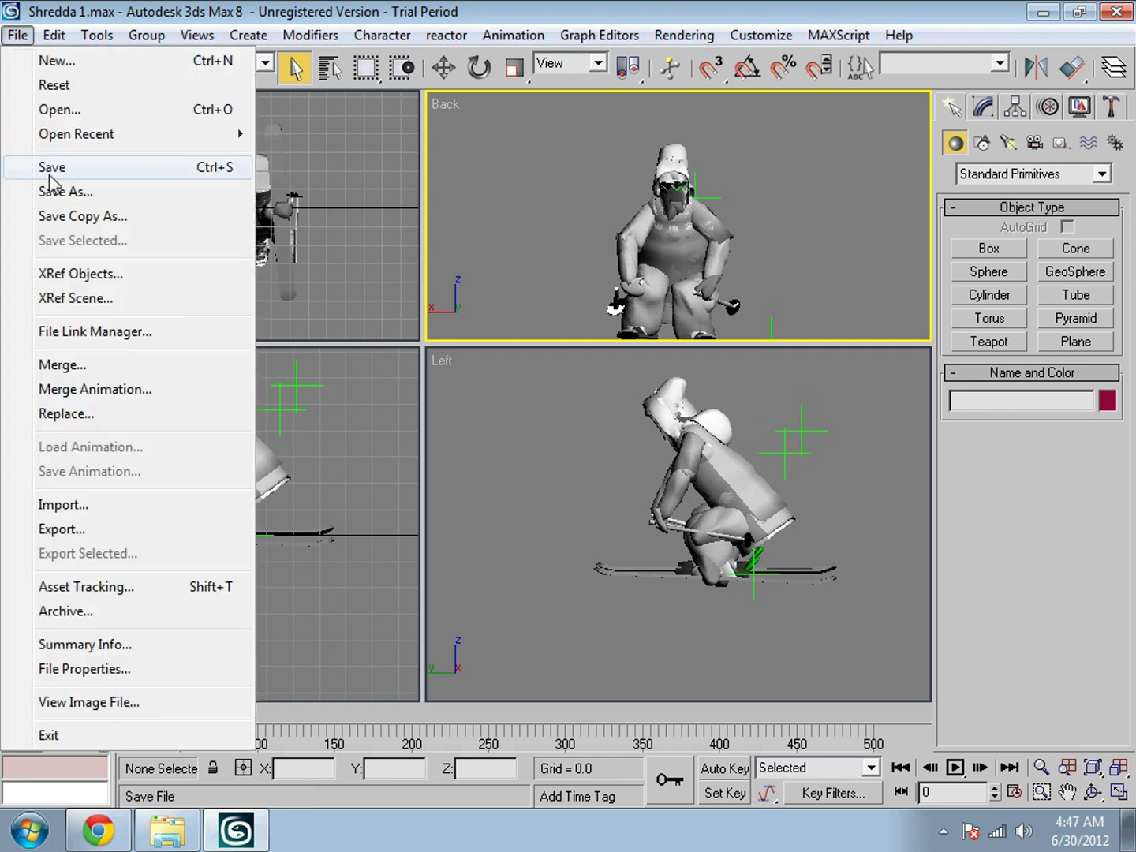
pyautogui.click(88, 530)
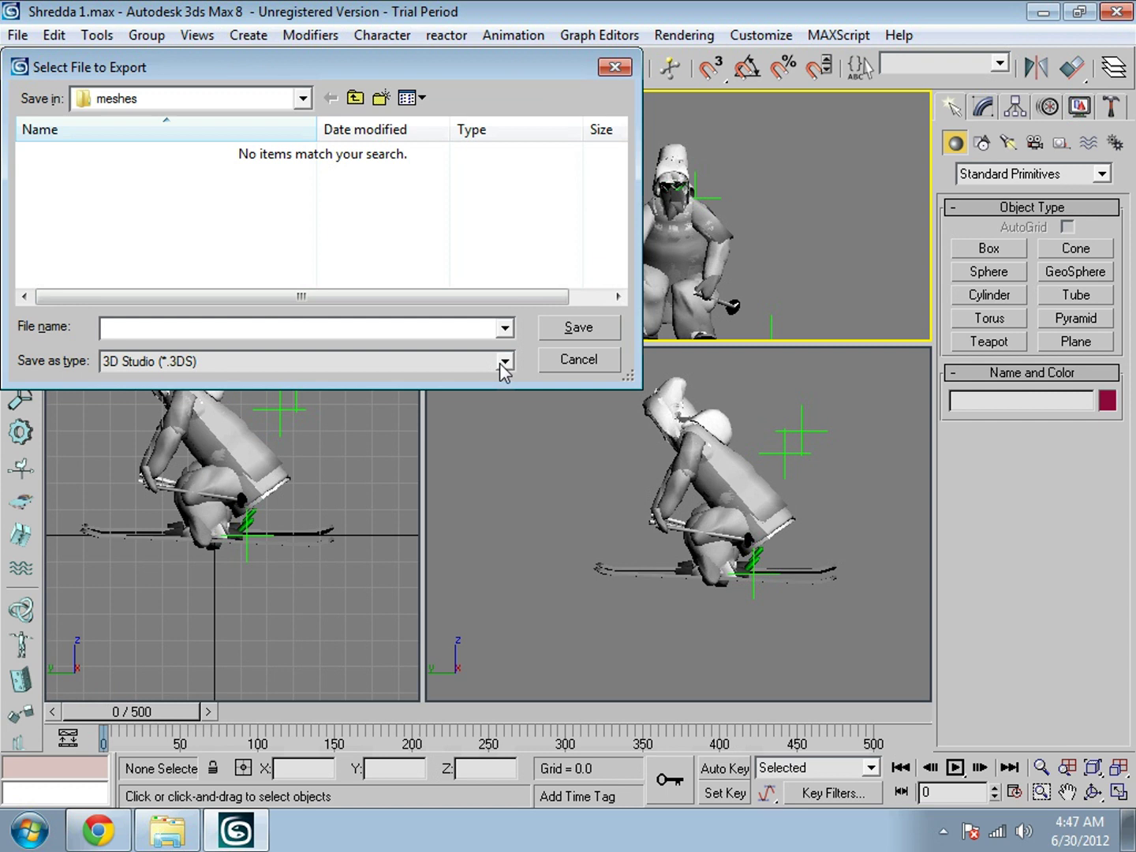
pyautogui.click(303, 98)
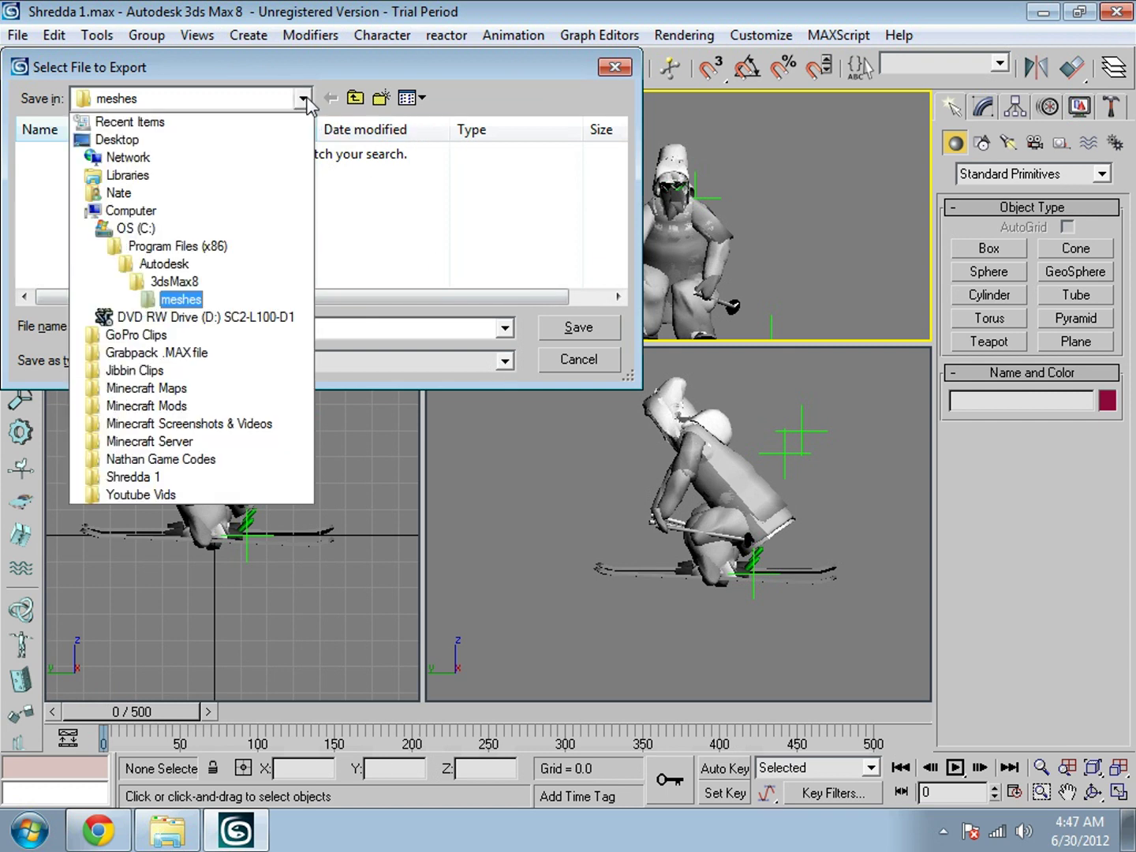
pyautogui.click(153, 473)
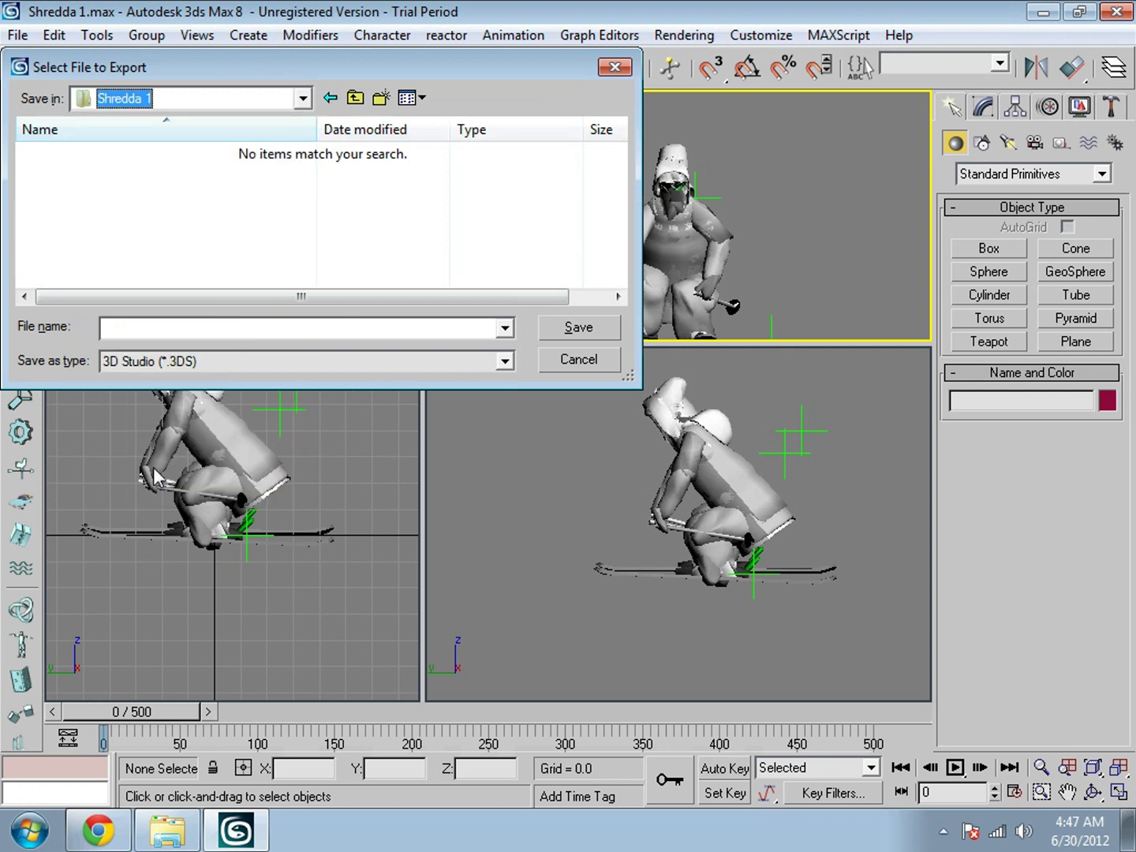
pyautogui.click(154, 335)
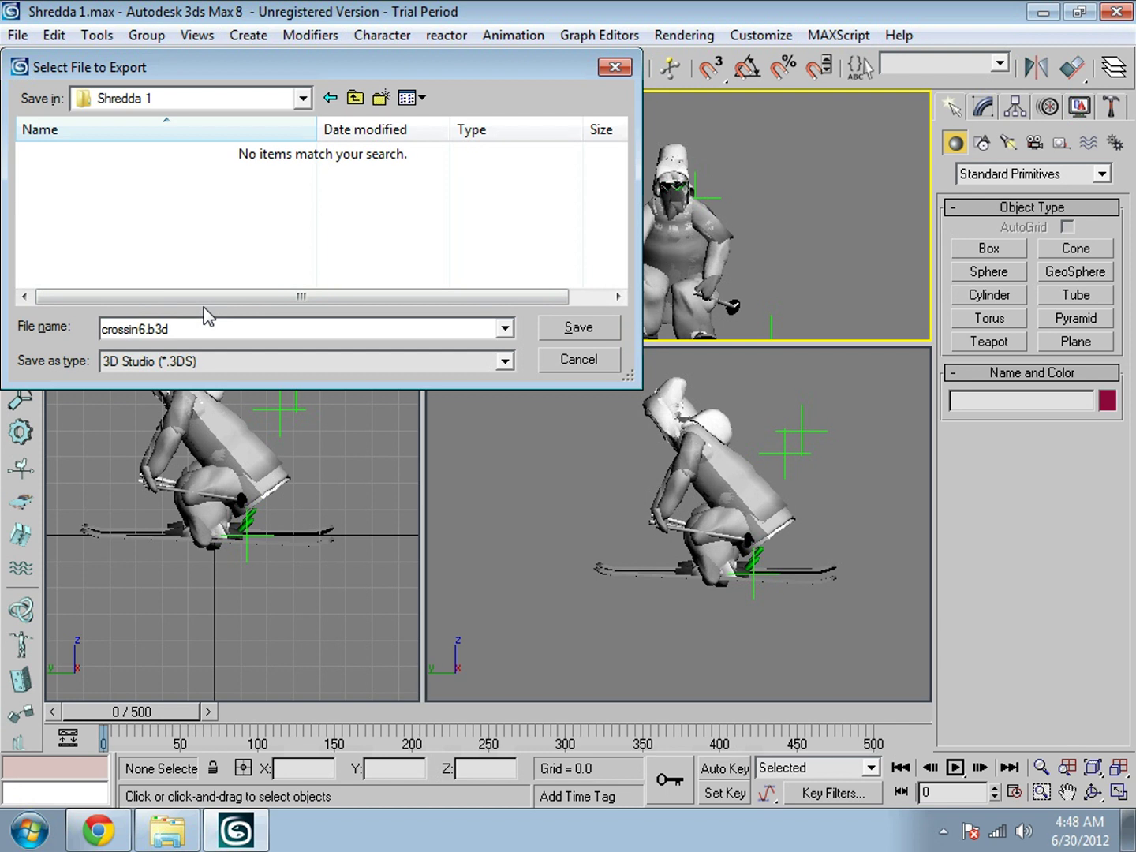
pyautogui.write('_')
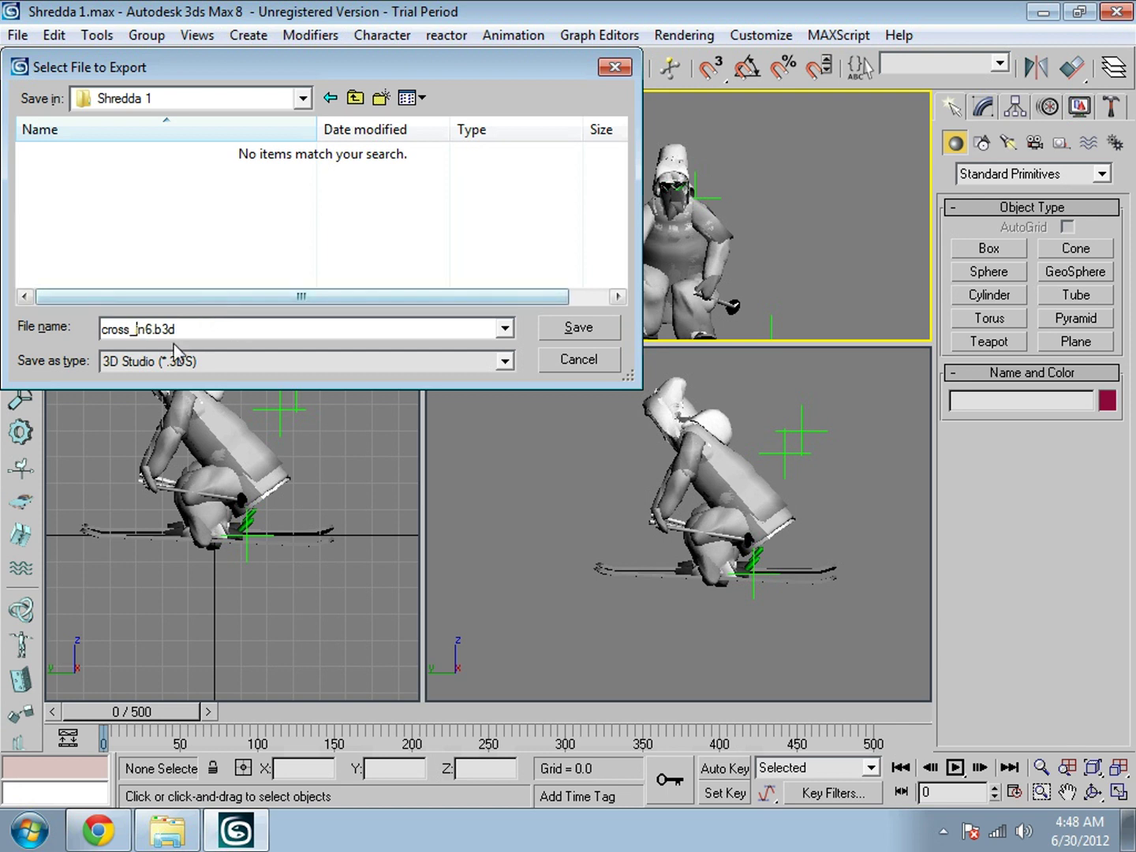
pyautogui.click(504, 362)
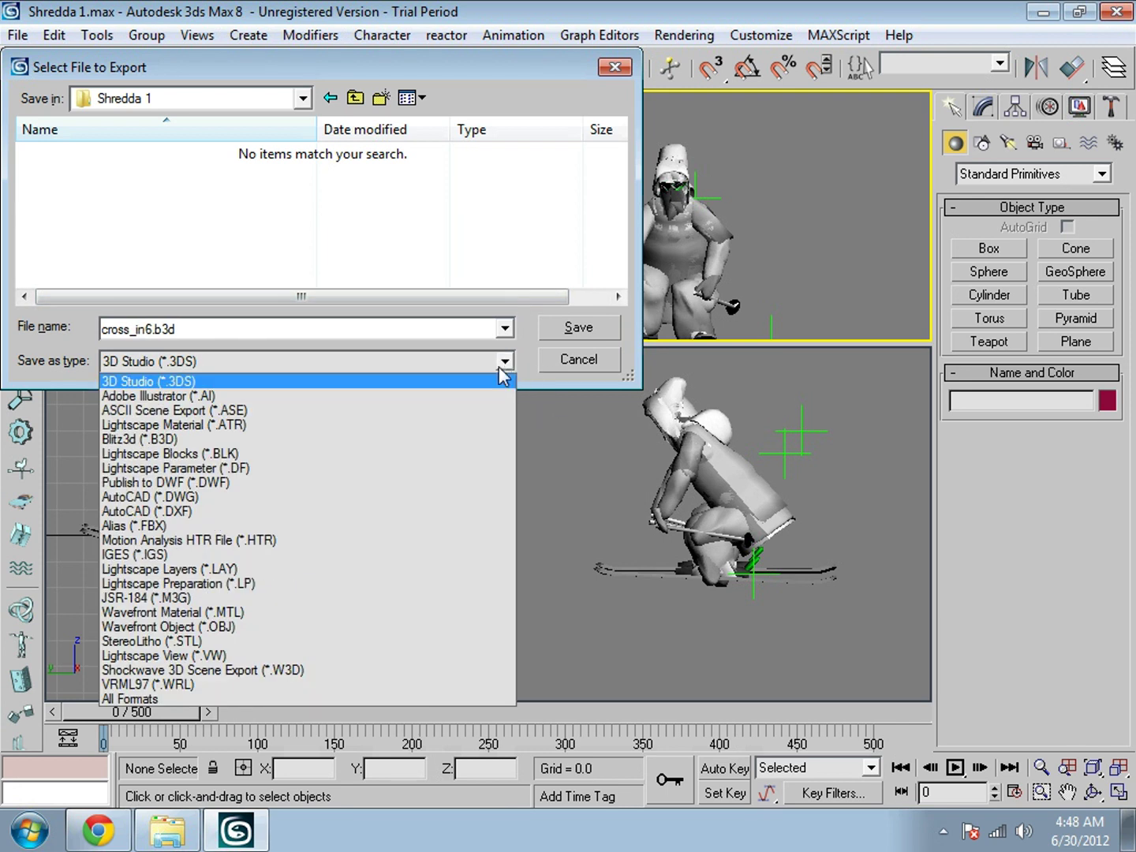
pyautogui.click(145, 440)
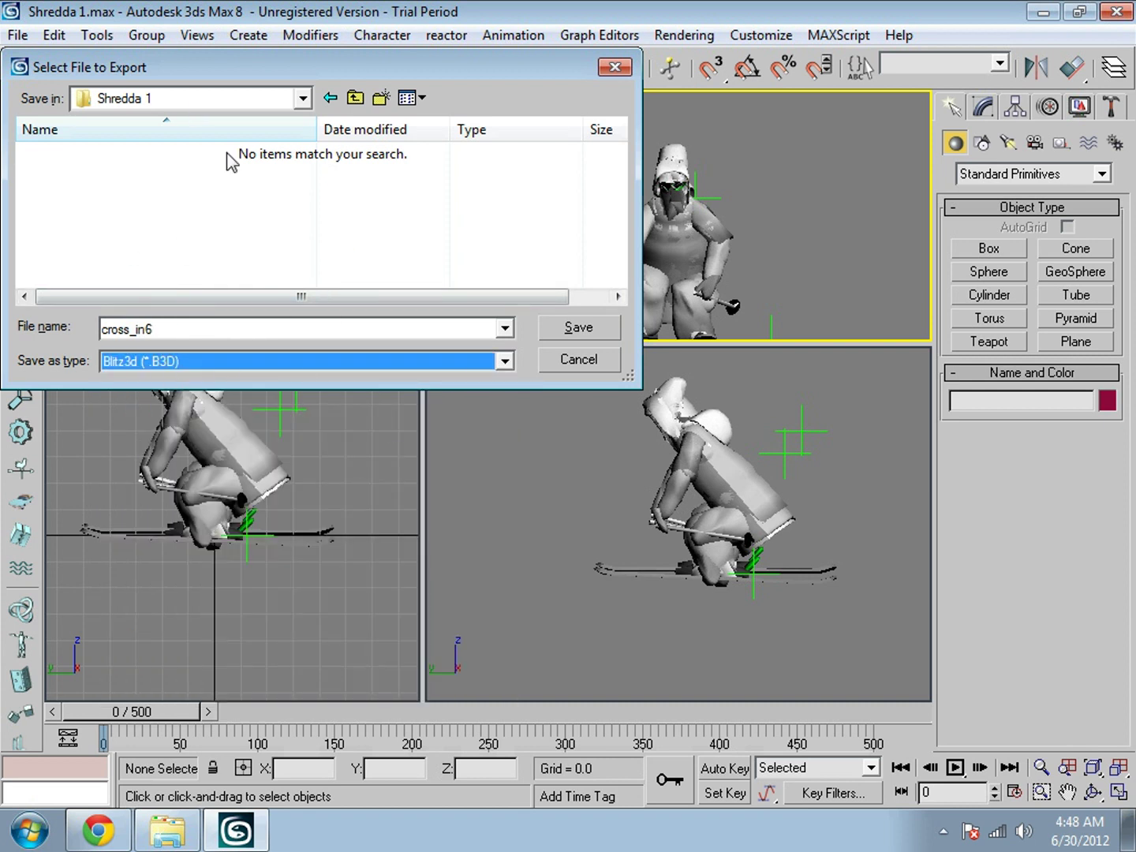
# - Confirm cross_in6.b3d, exclude shapes in B3d Pipeline Export, and start the export
pyautogui.click(544, 332)
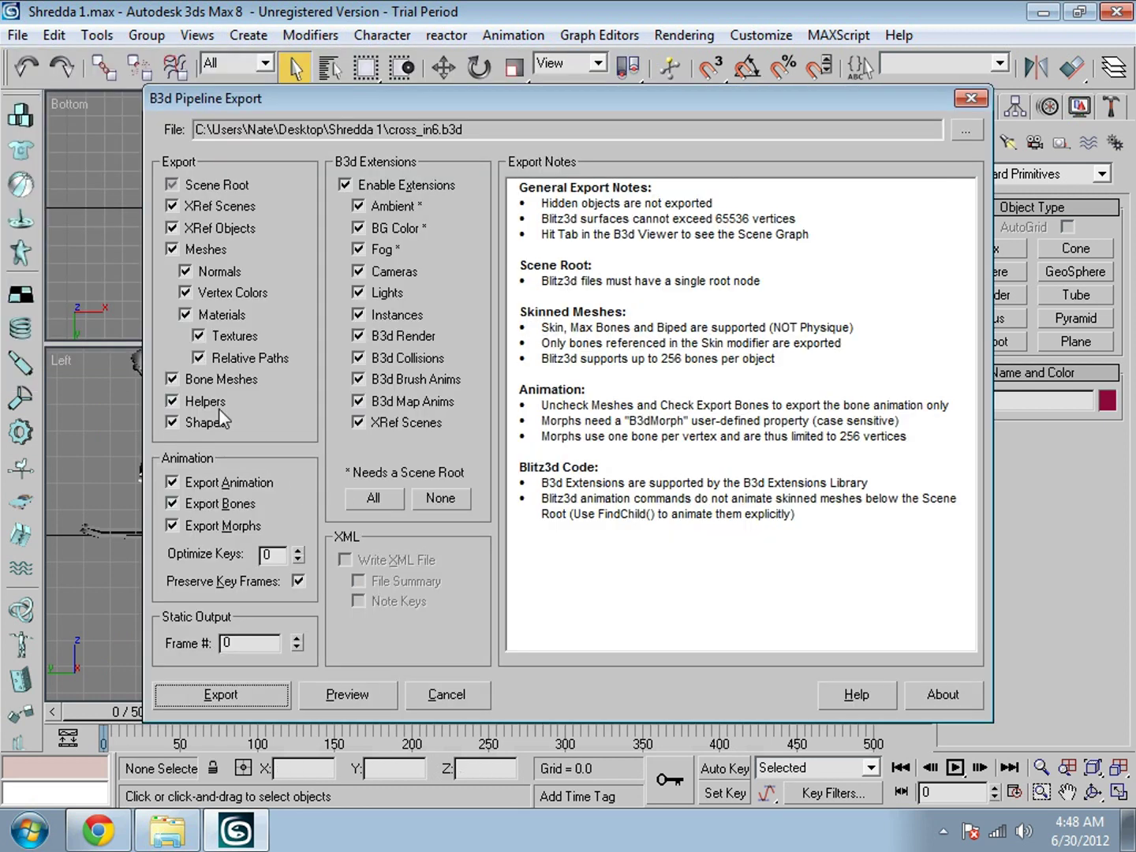
pyautogui.click(172, 423)
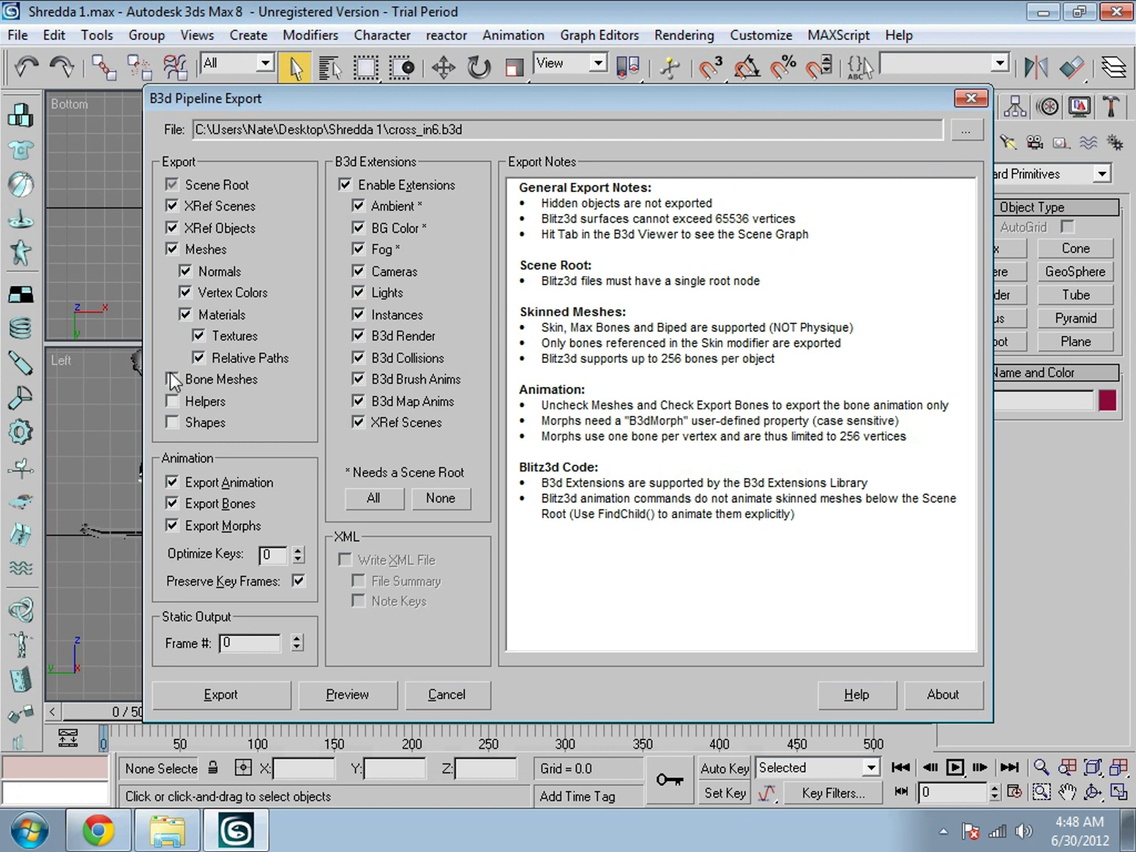
pyautogui.click(253, 698)
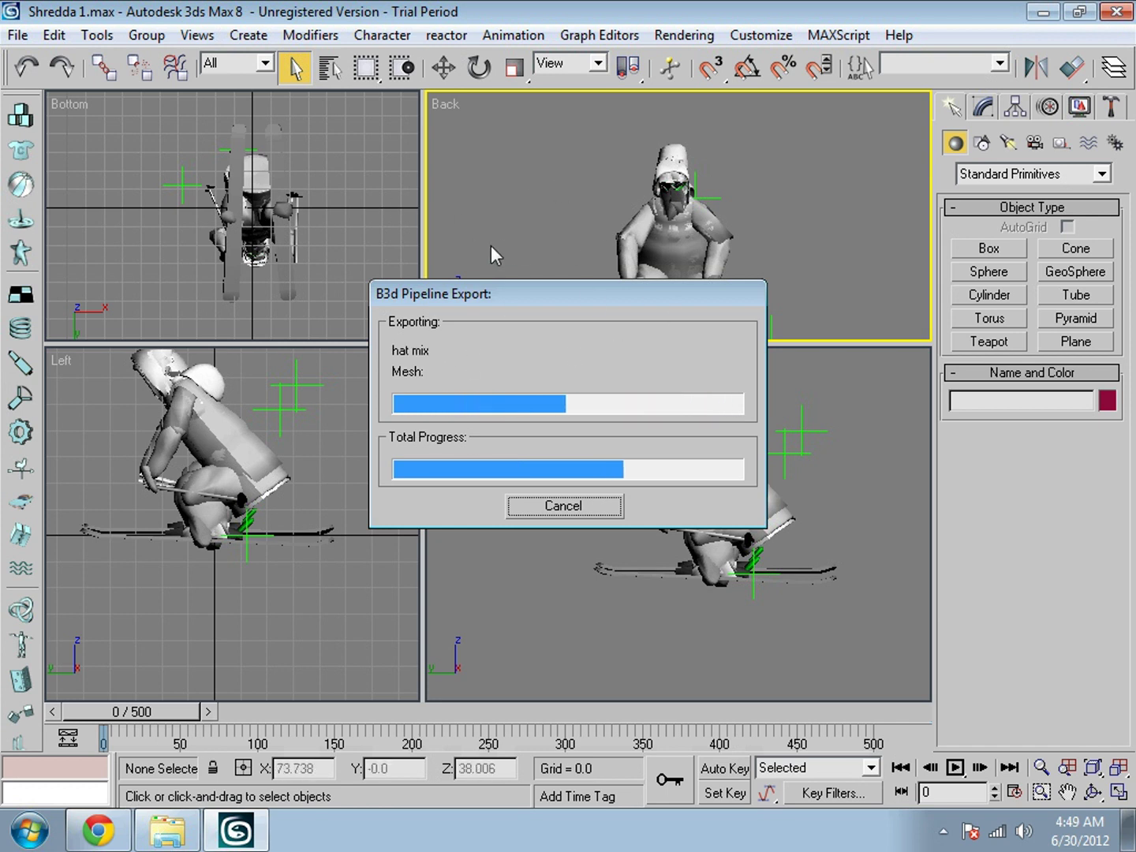
pyautogui.click(117, 844)
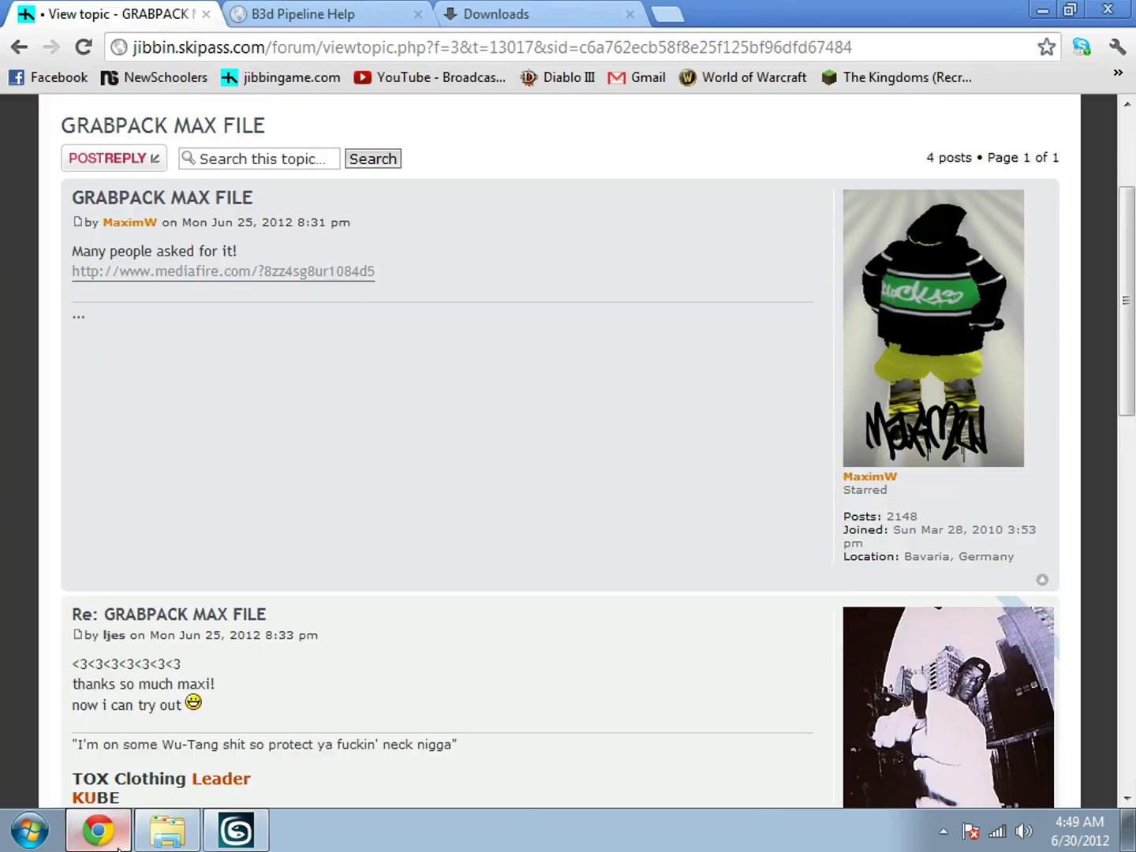
# - Dismiss the missing-texture exporter log, minimise 3ds Max, and close the Grabpack folder
pyautogui.click(118, 844)
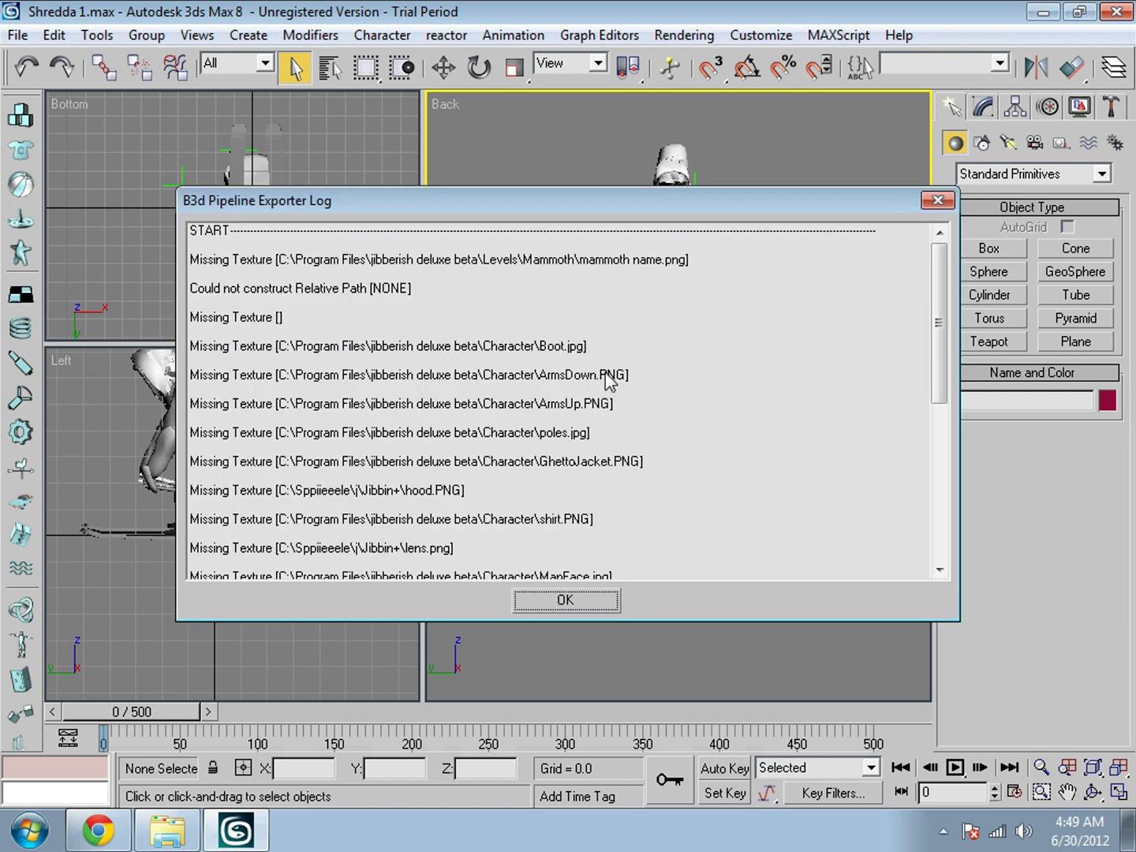
pyautogui.click(585, 604)
pyautogui.click(1041, 11)
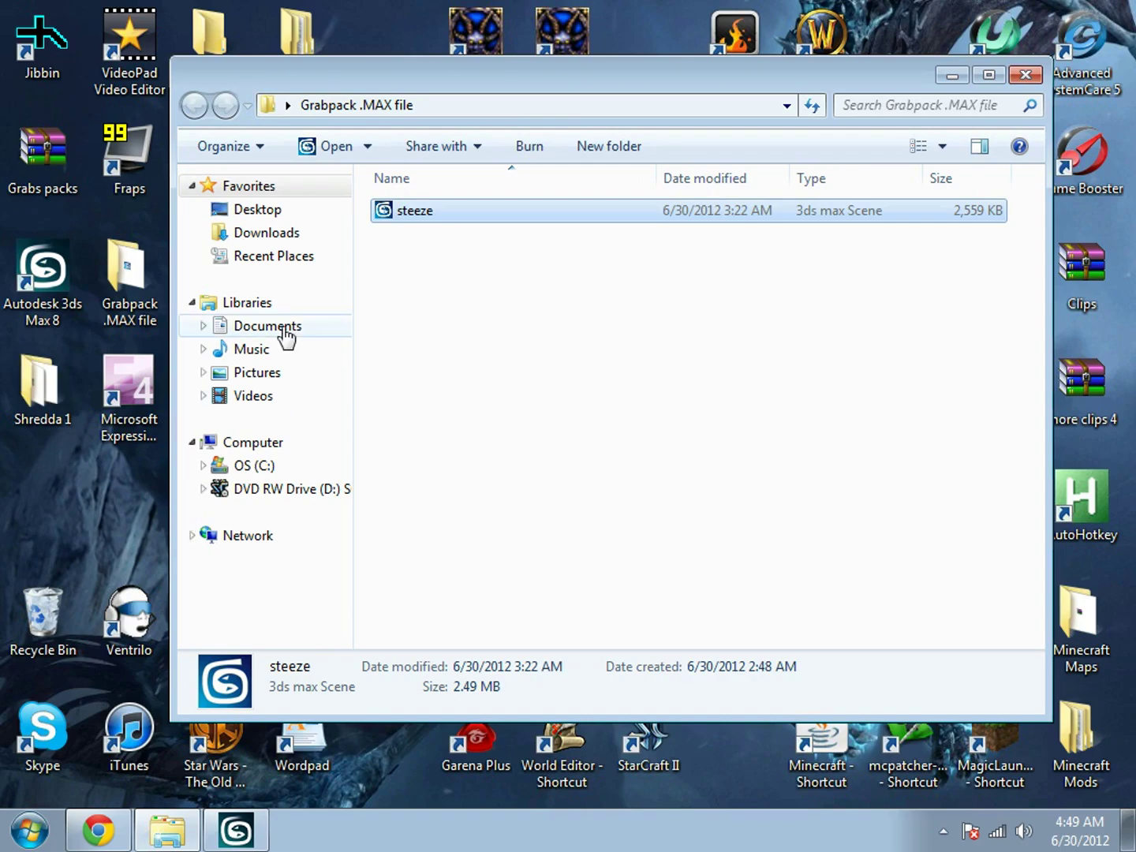
pyautogui.click(1025, 75)
# - Copy cross_in6.b3d from Shredda 1 into the Jibbin folder, replacing the older version
pyautogui.doubleClick(65, 395)
pyautogui.click(415, 211)
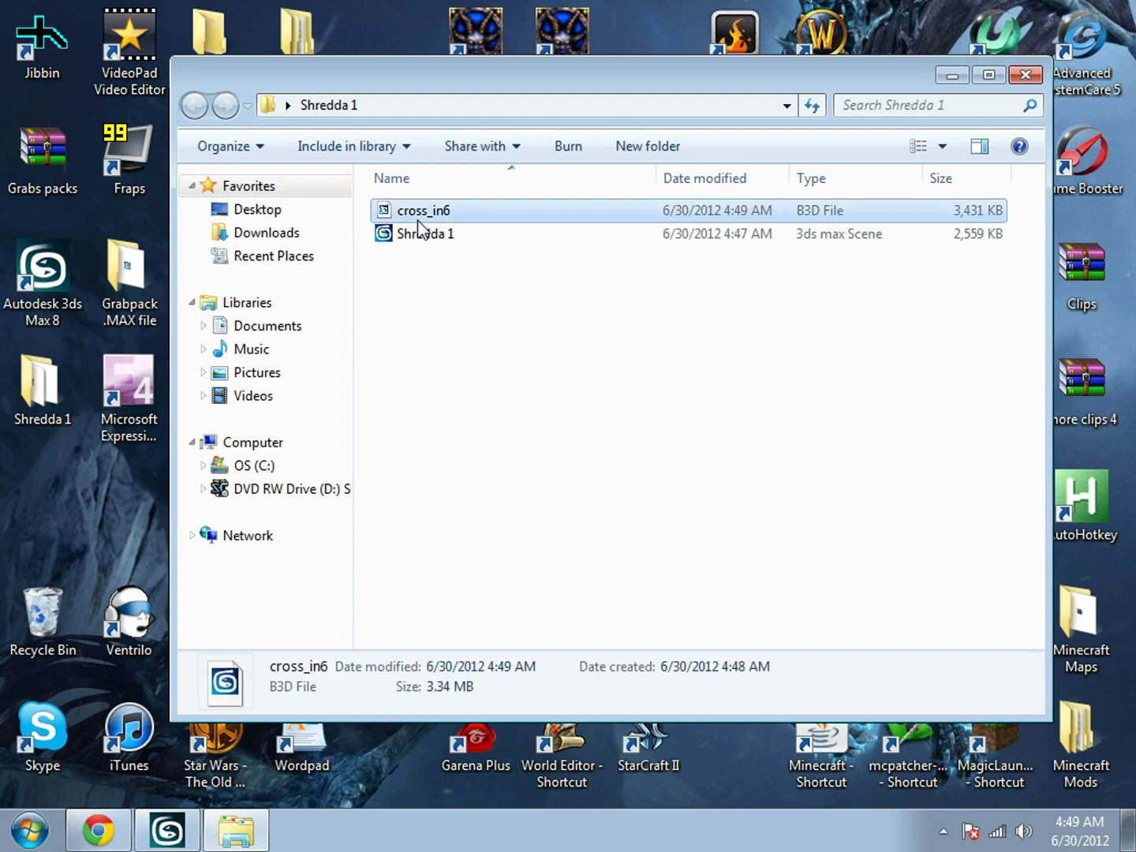
pyautogui.click(1025, 75)
pyautogui.doubleClick(239, 164)
pyautogui.hotkey('ctrl', 'v')
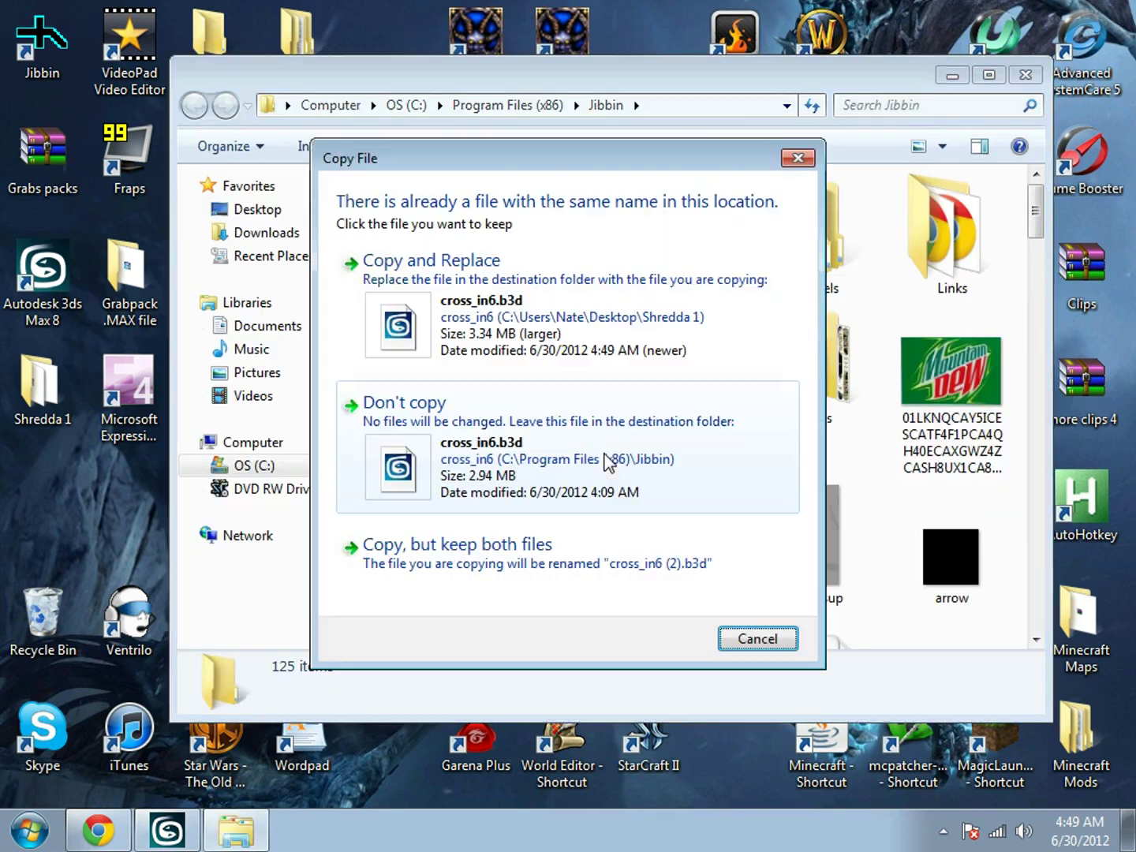
pyautogui.click(405, 272)
pyautogui.click(1025, 75)
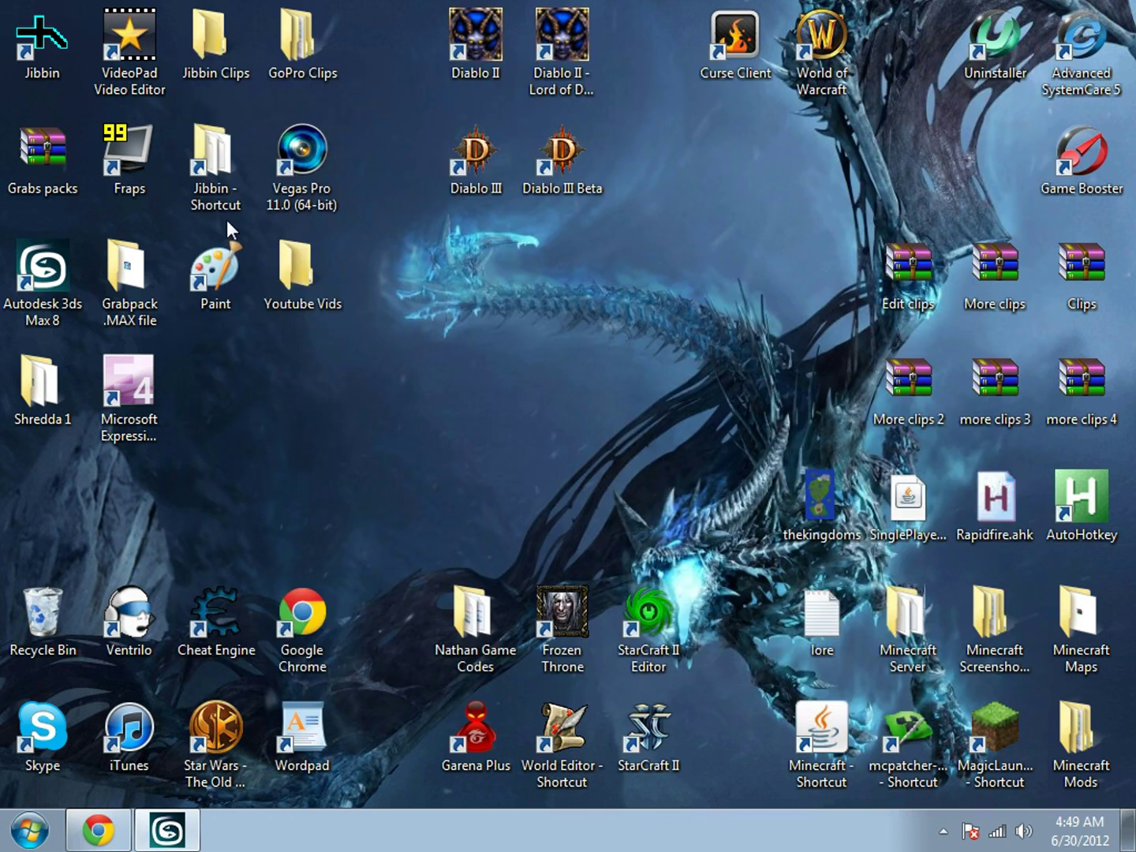
# - Launch Jibbin, choose a mountain level, test a ski run, then quit the game
pyautogui.doubleClick(60, 64)
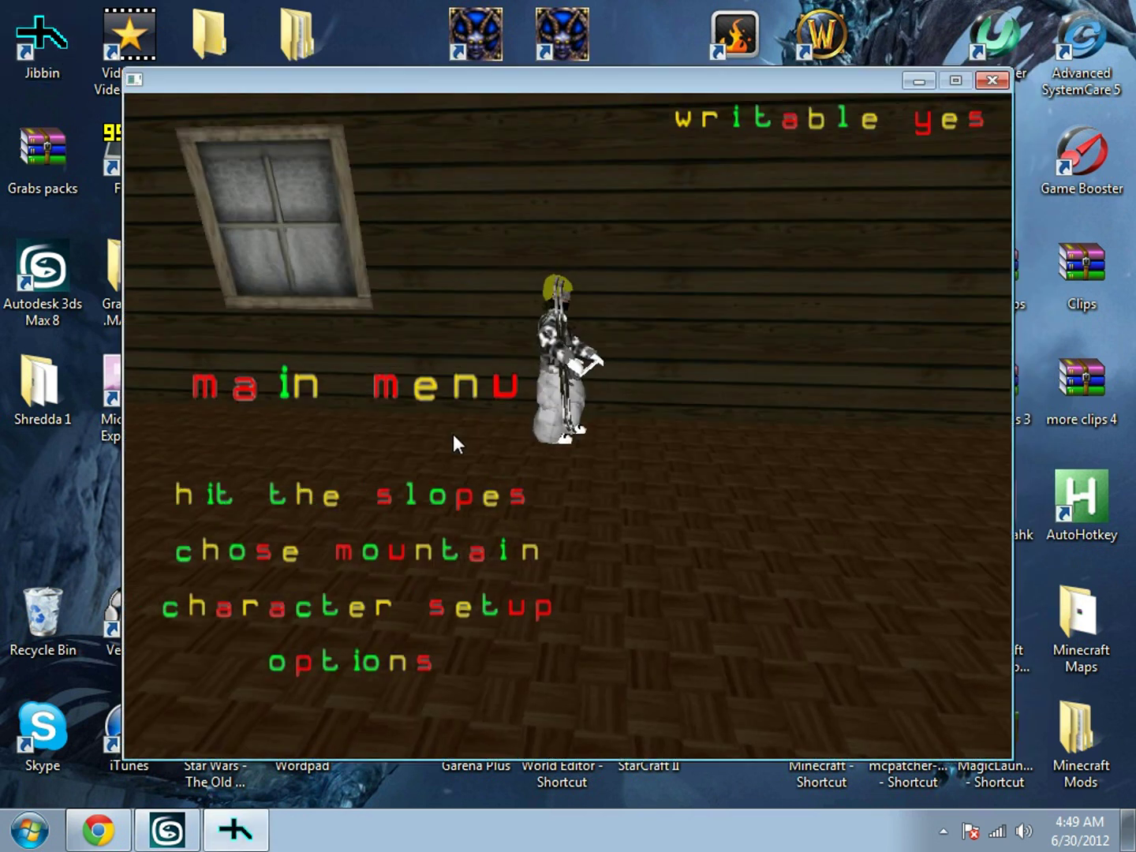
pyautogui.click(426, 552)
pyautogui.click(975, 696)
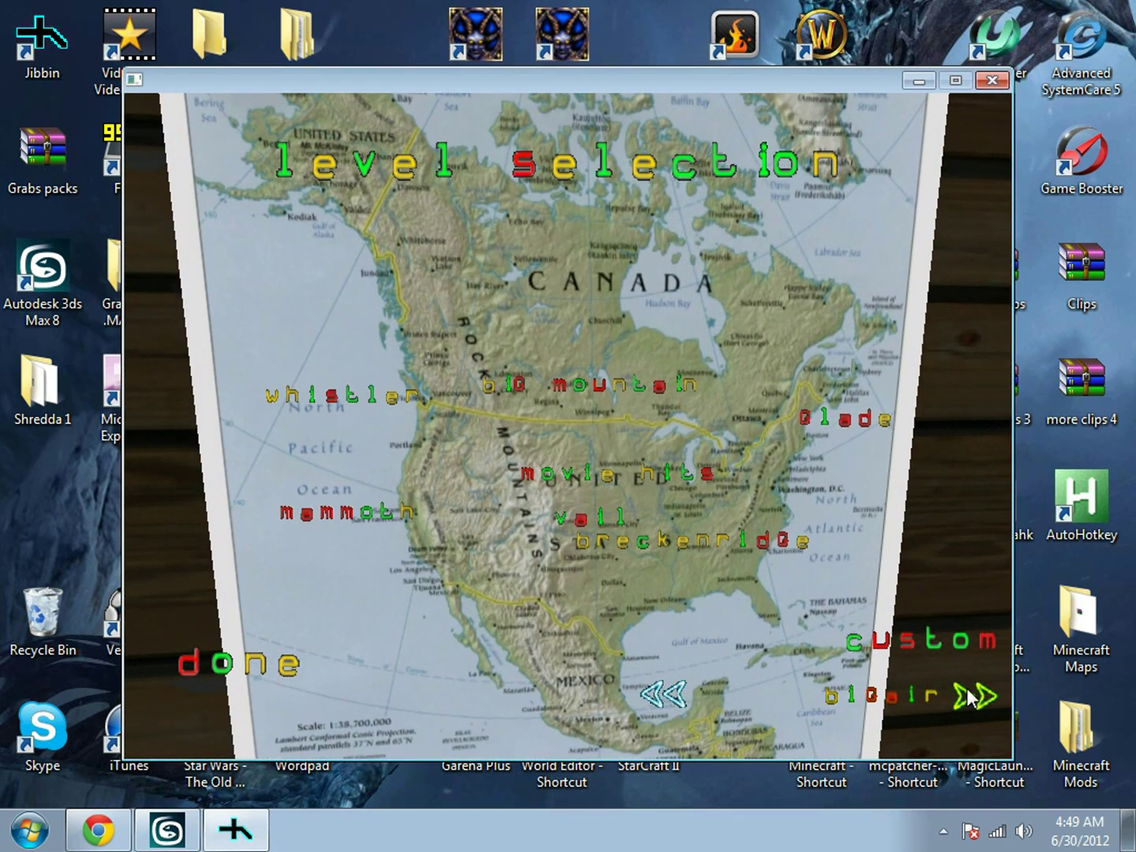
pyautogui.click(975, 696)
pyautogui.click(298, 636)
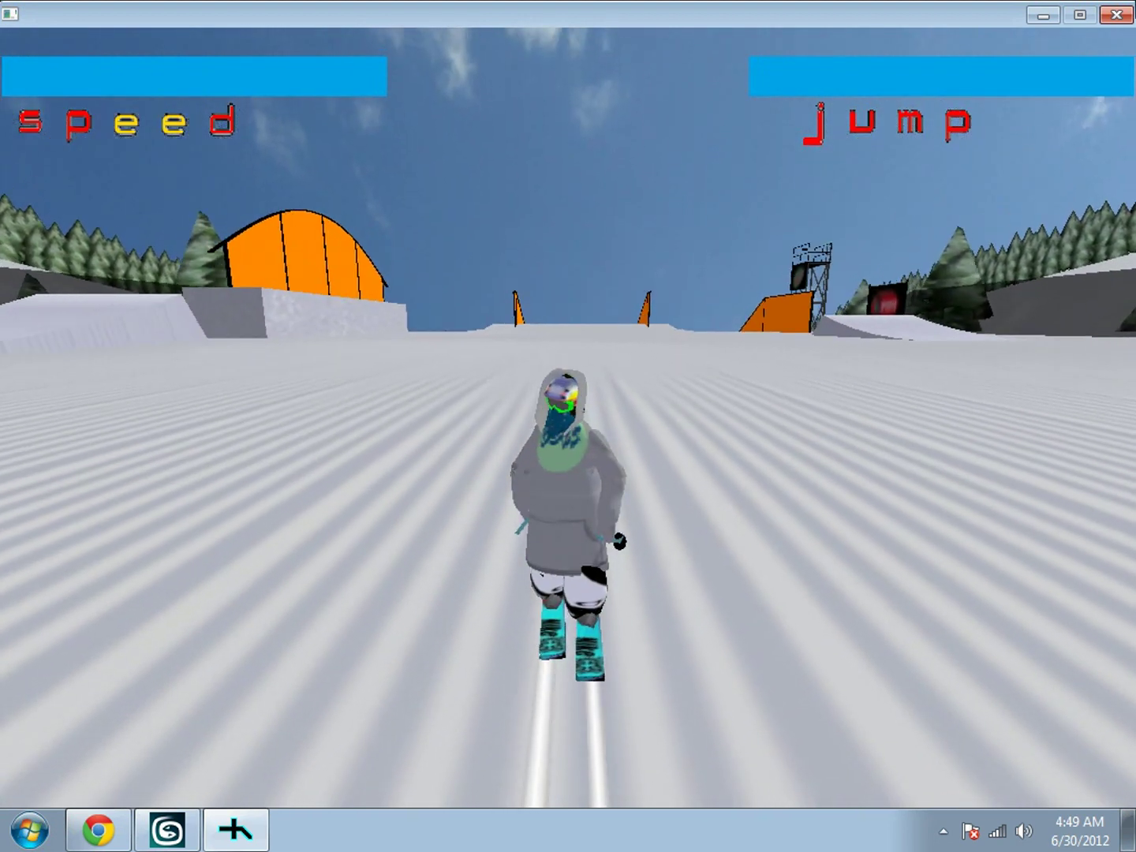
pyautogui.click(1115, 17)
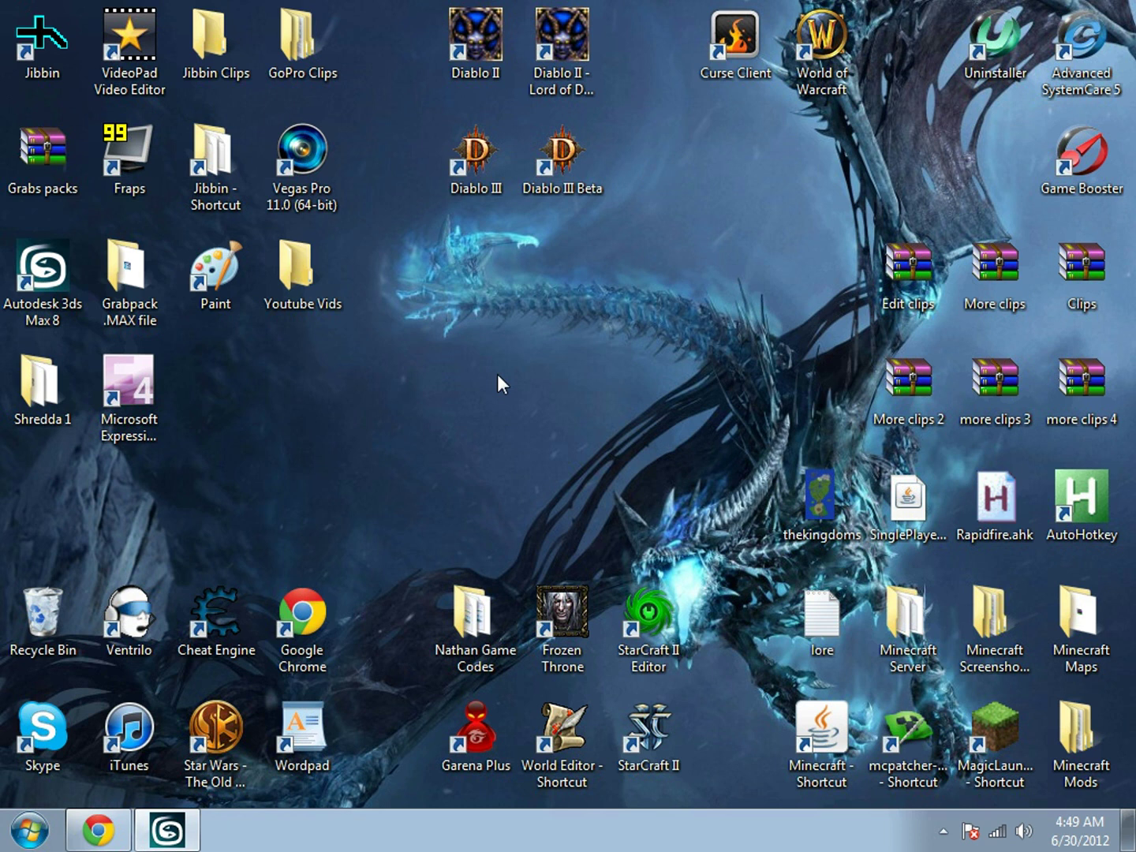
# - Bring back Shredda 1.max, show the Motion panel, enable Auto Key, and activate the Left viewport
pyautogui.click(189, 830)
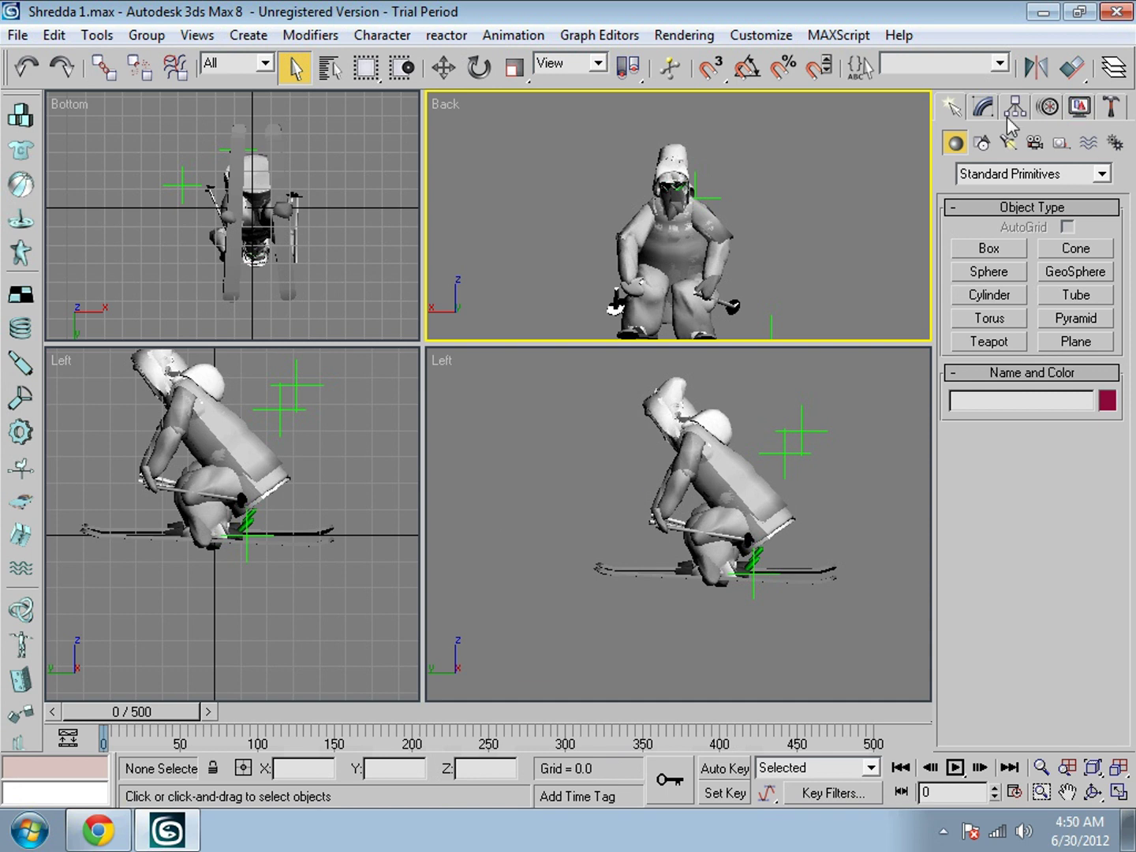
pyautogui.click(1056, 108)
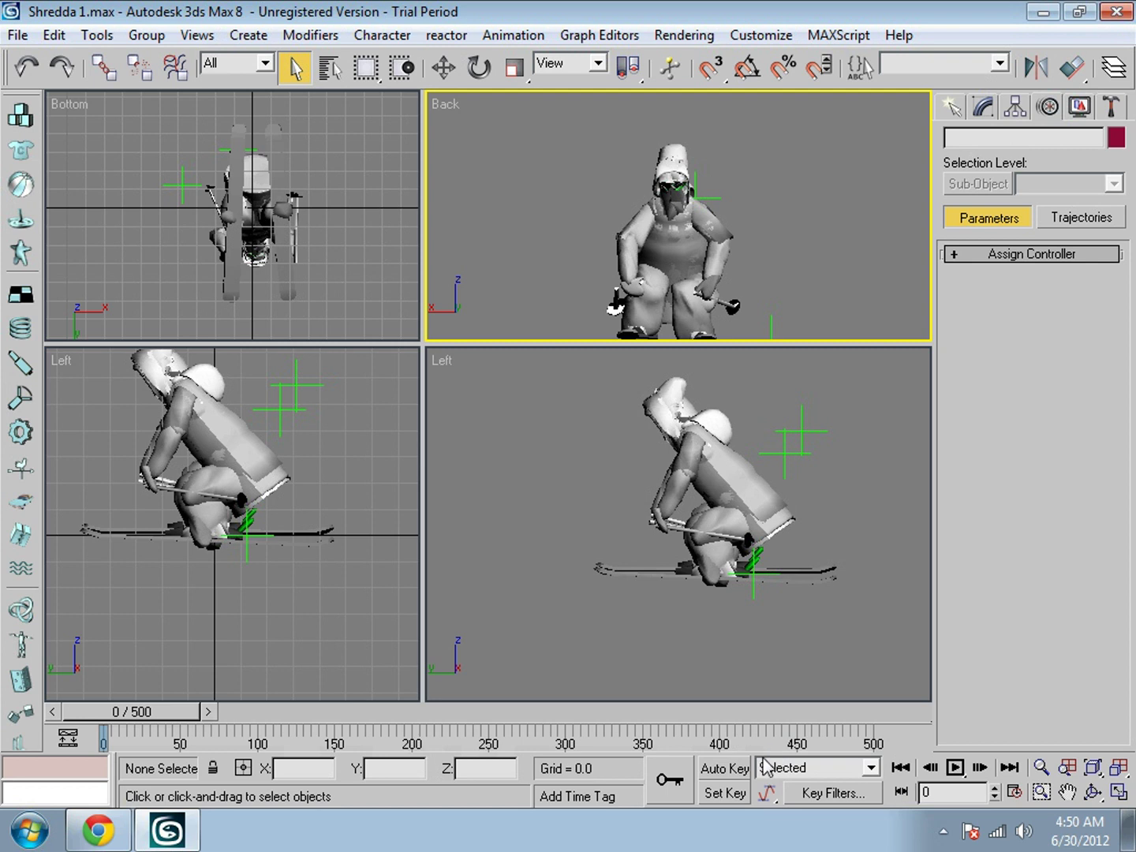
pyautogui.click(723, 769)
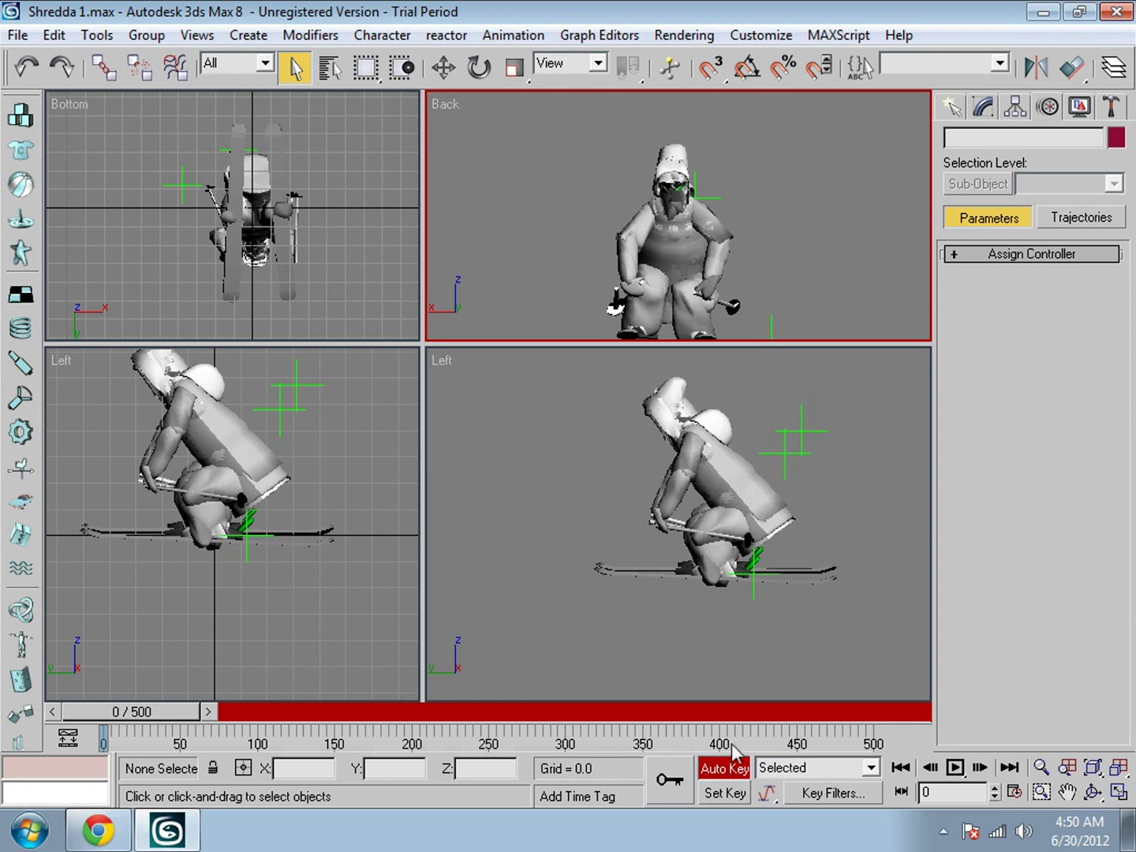
pyautogui.click(494, 392)
# - Jump to frame 500, play the grab animation, stop, and return to the first frame
pyautogui.click(1006, 769)
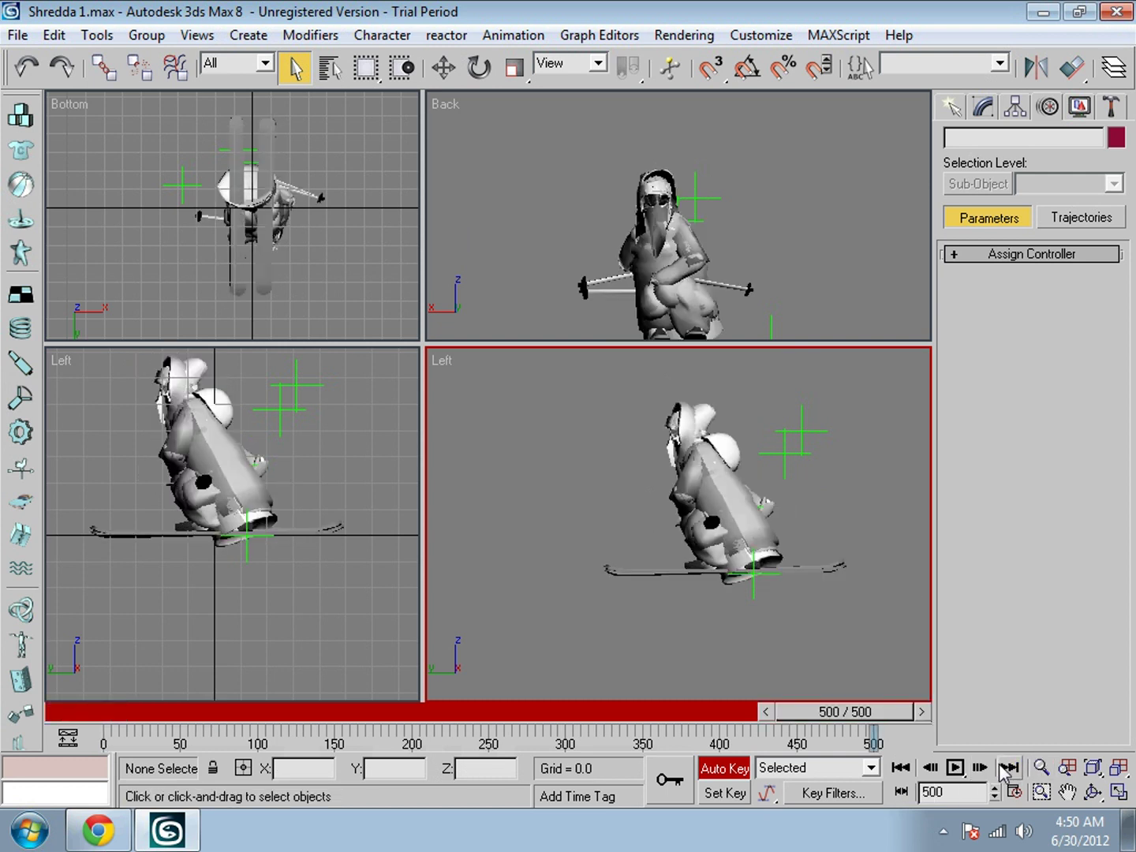
pyautogui.click(955, 767)
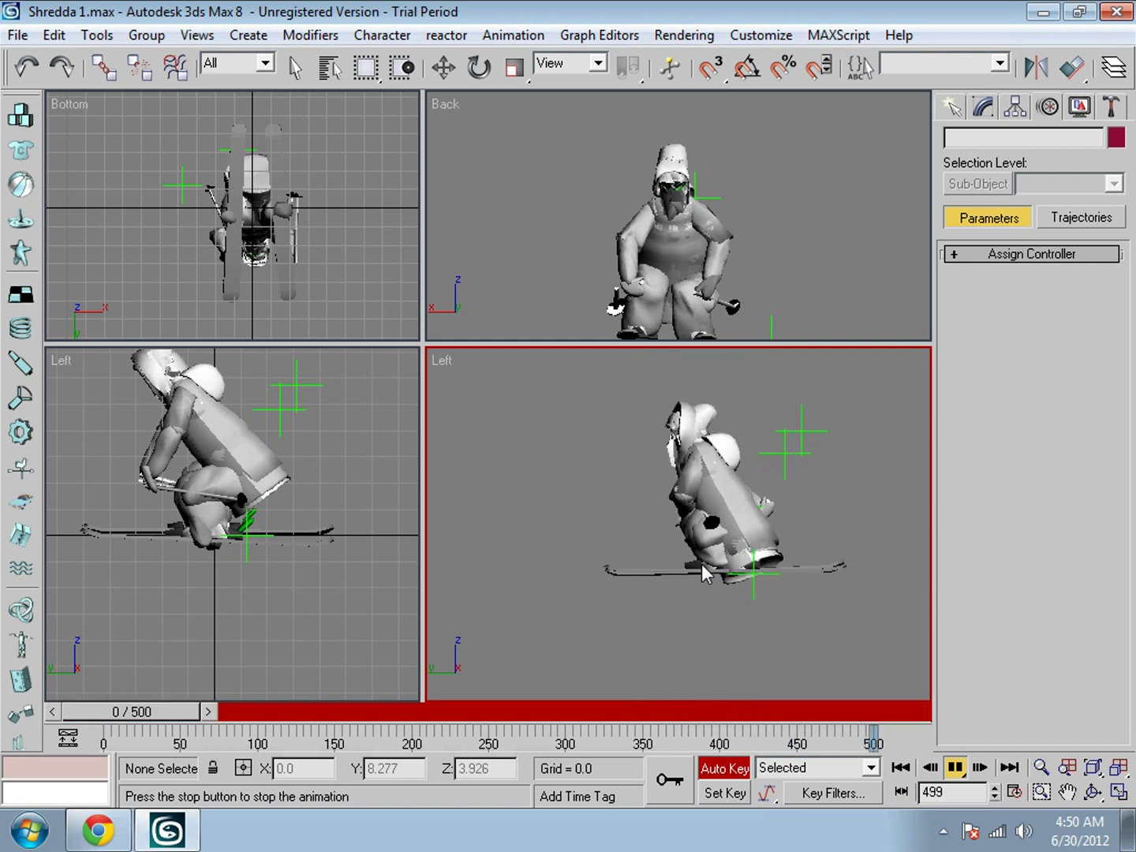
pyautogui.click(956, 768)
pyautogui.click(900, 767)
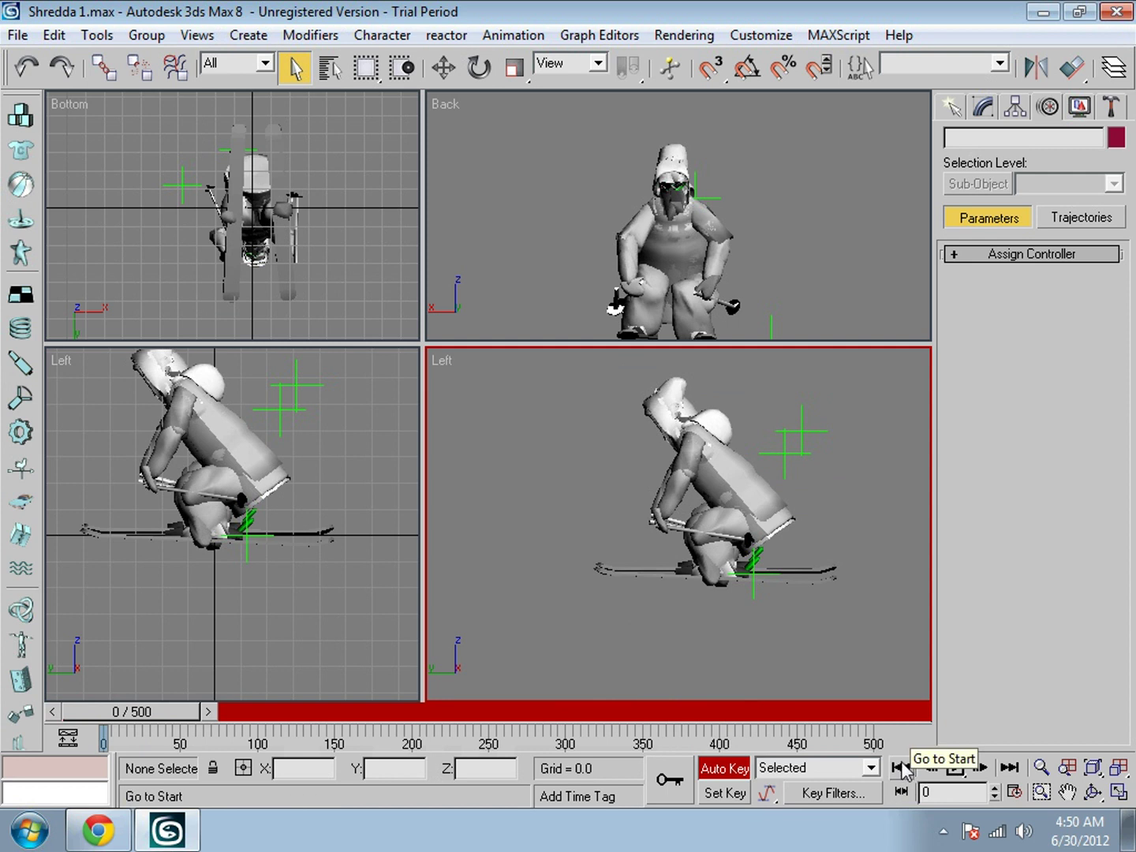
# - Step forward frame by frame through the early grab frames
pyautogui.click(982, 774)
pyautogui.click(982, 773)
pyautogui.click(981, 773)
pyautogui.click(981, 773)
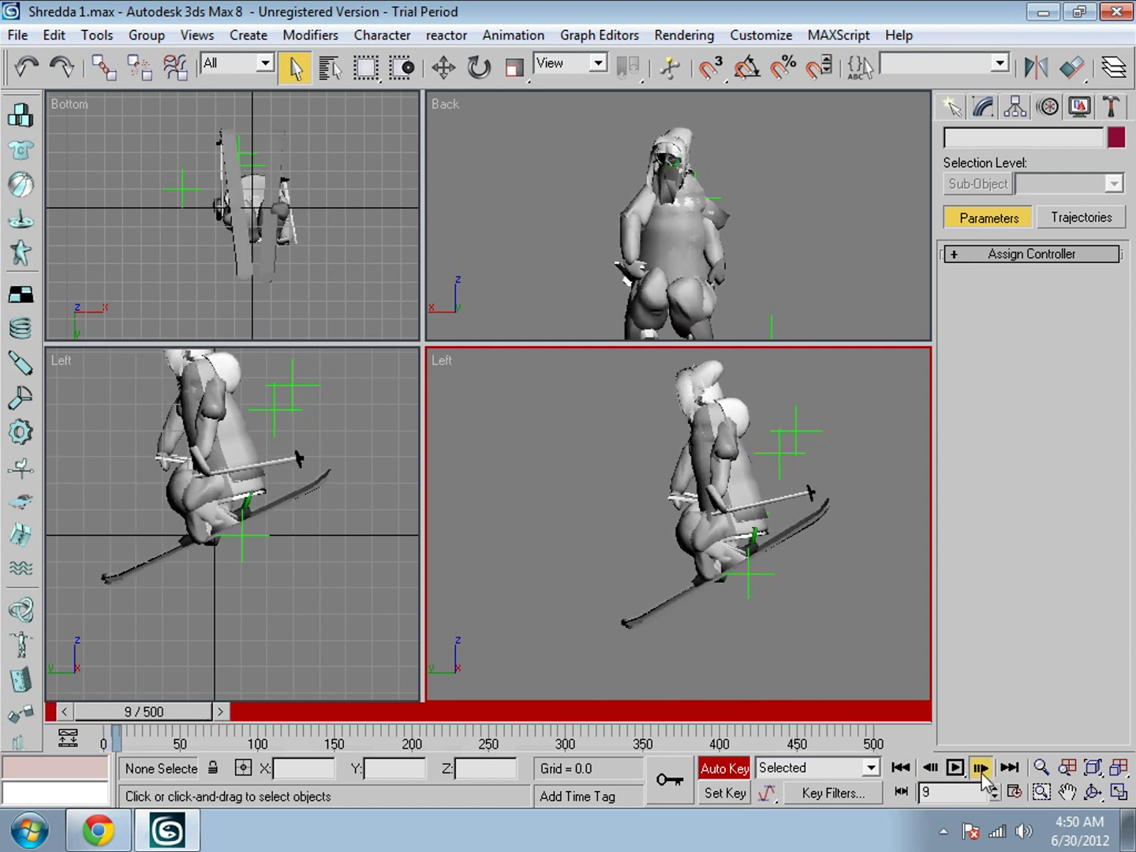
pyautogui.click(982, 772)
pyautogui.click(984, 773)
pyautogui.click(984, 772)
pyautogui.click(984, 773)
pyautogui.click(984, 774)
pyautogui.click(986, 775)
pyautogui.click(987, 777)
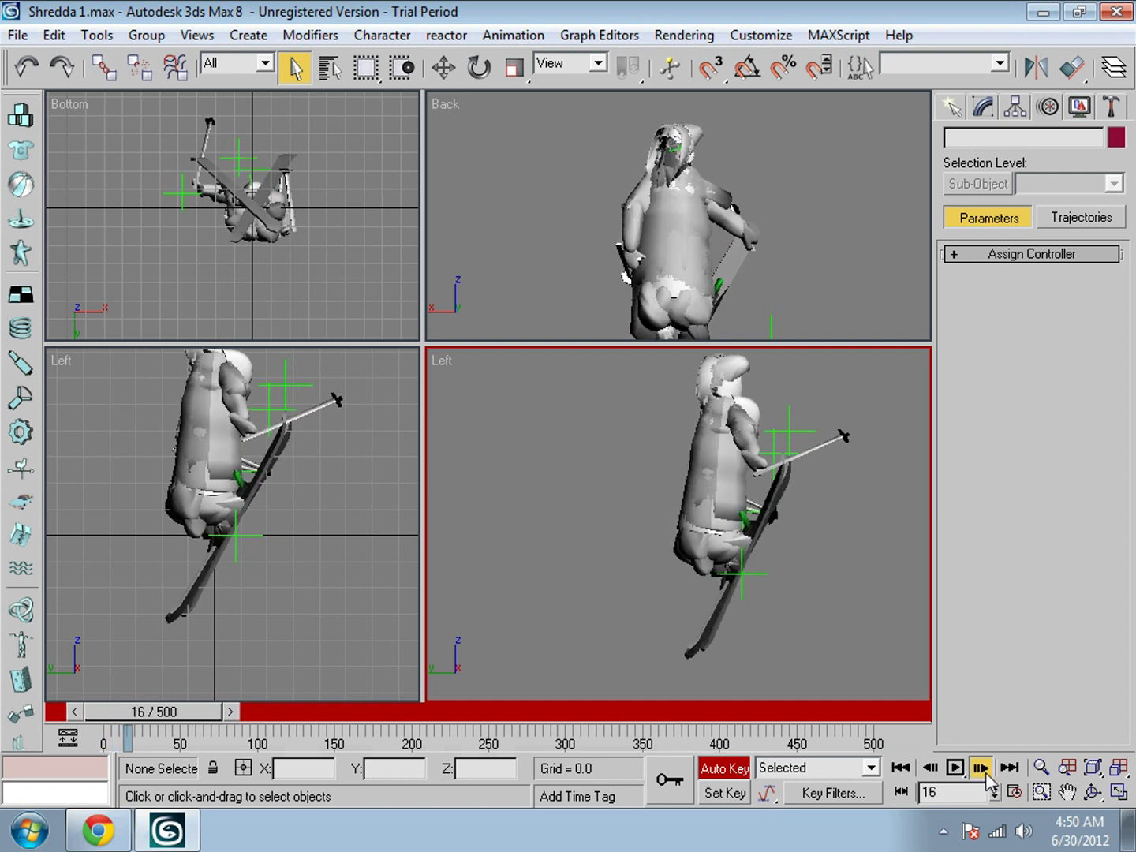
pyautogui.click(986, 776)
pyautogui.click(986, 775)
pyautogui.click(986, 775)
pyautogui.click(987, 775)
pyautogui.click(986, 774)
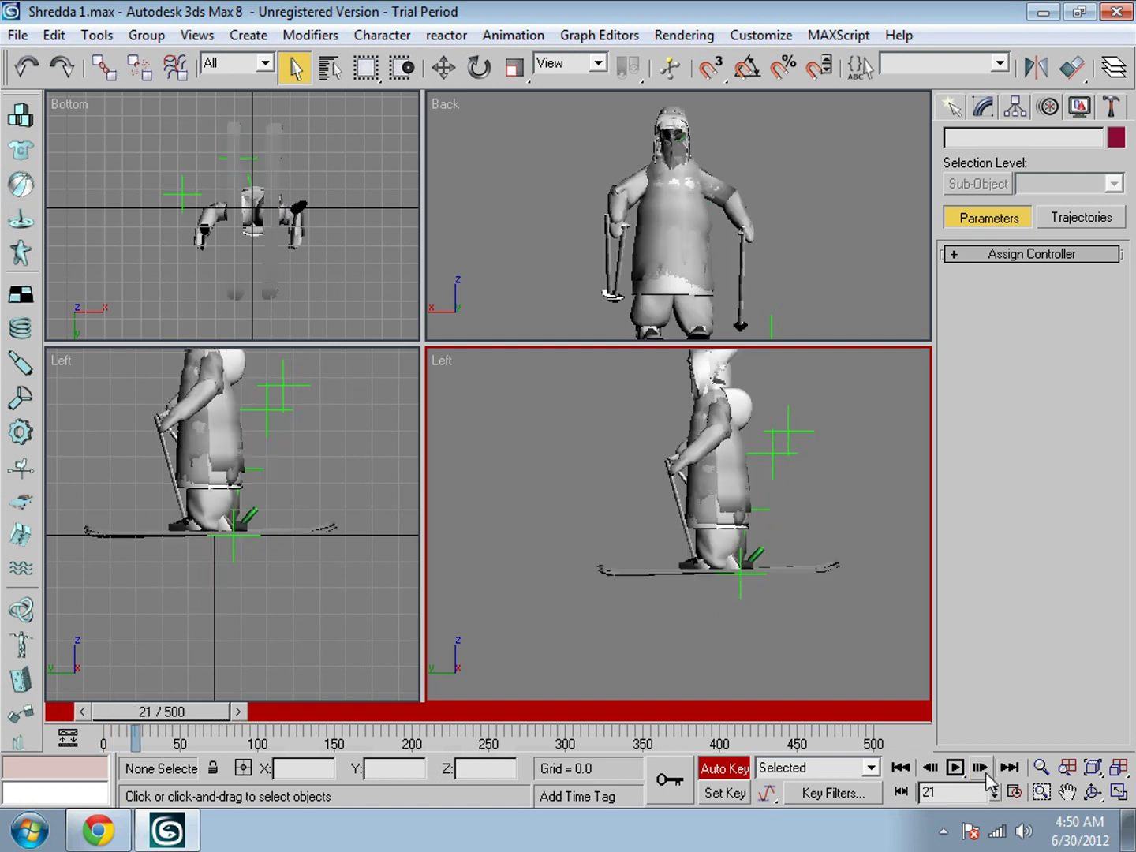
# - Step back frame by frame toward frame 9, mid-grab
pyautogui.click(932, 771)
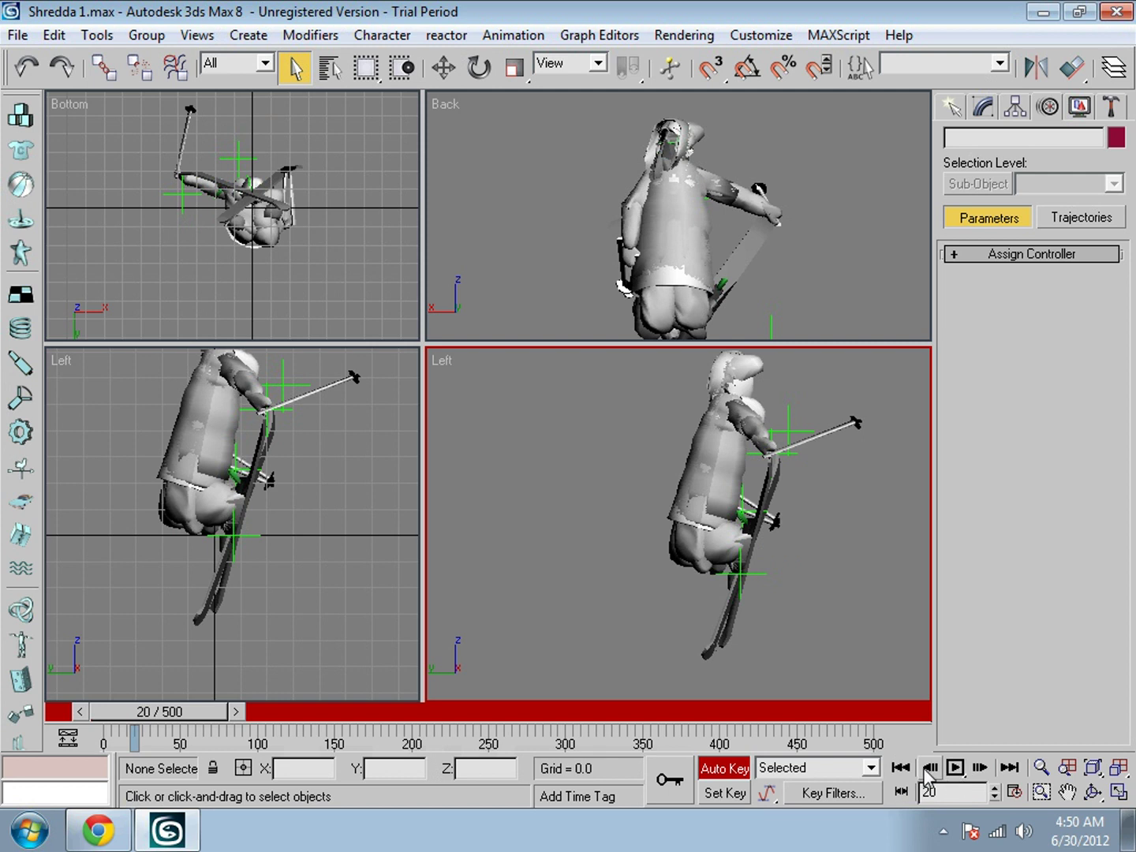
pyautogui.click(929, 773)
pyautogui.click(929, 773)
pyautogui.click(929, 774)
pyautogui.click(929, 773)
pyautogui.click(929, 774)
pyautogui.click(929, 774)
pyautogui.click(929, 774)
pyautogui.click(929, 776)
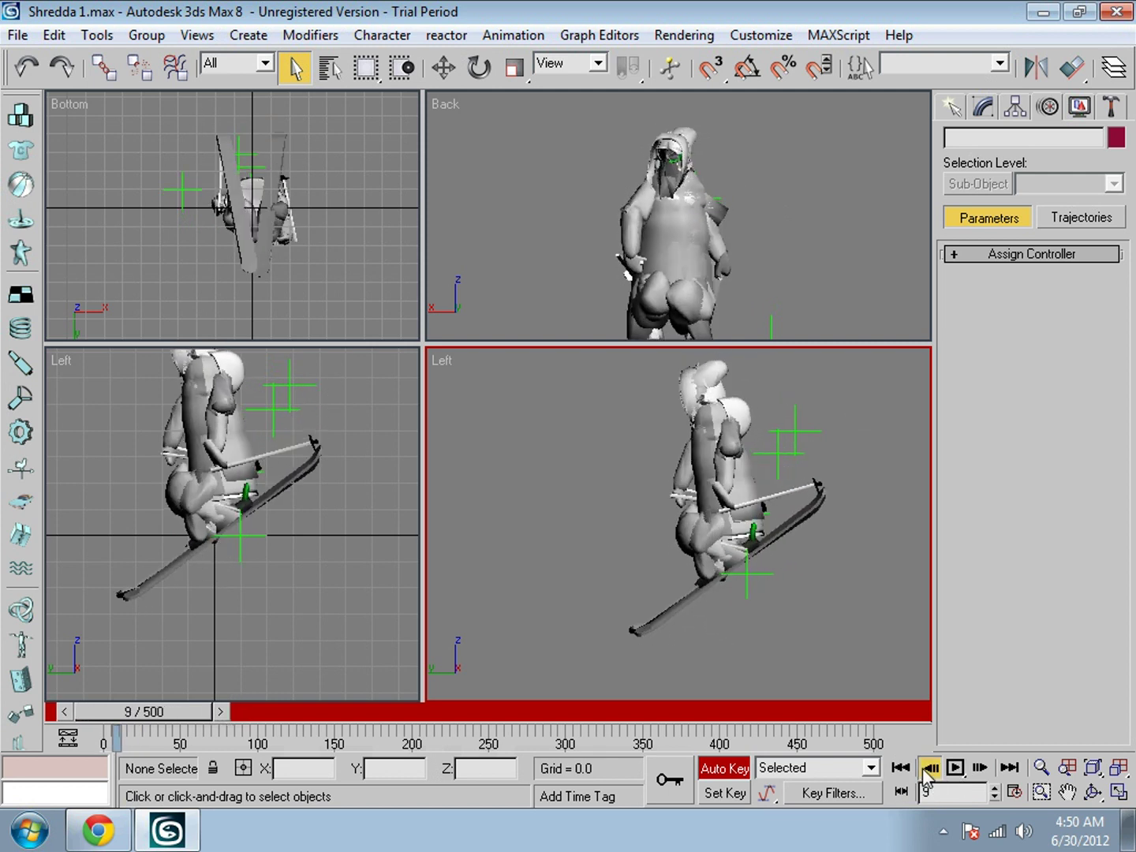
pyautogui.click(929, 776)
pyautogui.click(928, 775)
pyautogui.click(928, 776)
pyautogui.click(929, 775)
pyautogui.click(929, 776)
pyautogui.click(928, 777)
pyautogui.click(928, 777)
# - Pan and orbit the lower-right view into a User view of the skier's crossed skis
pyautogui.click(928, 778)
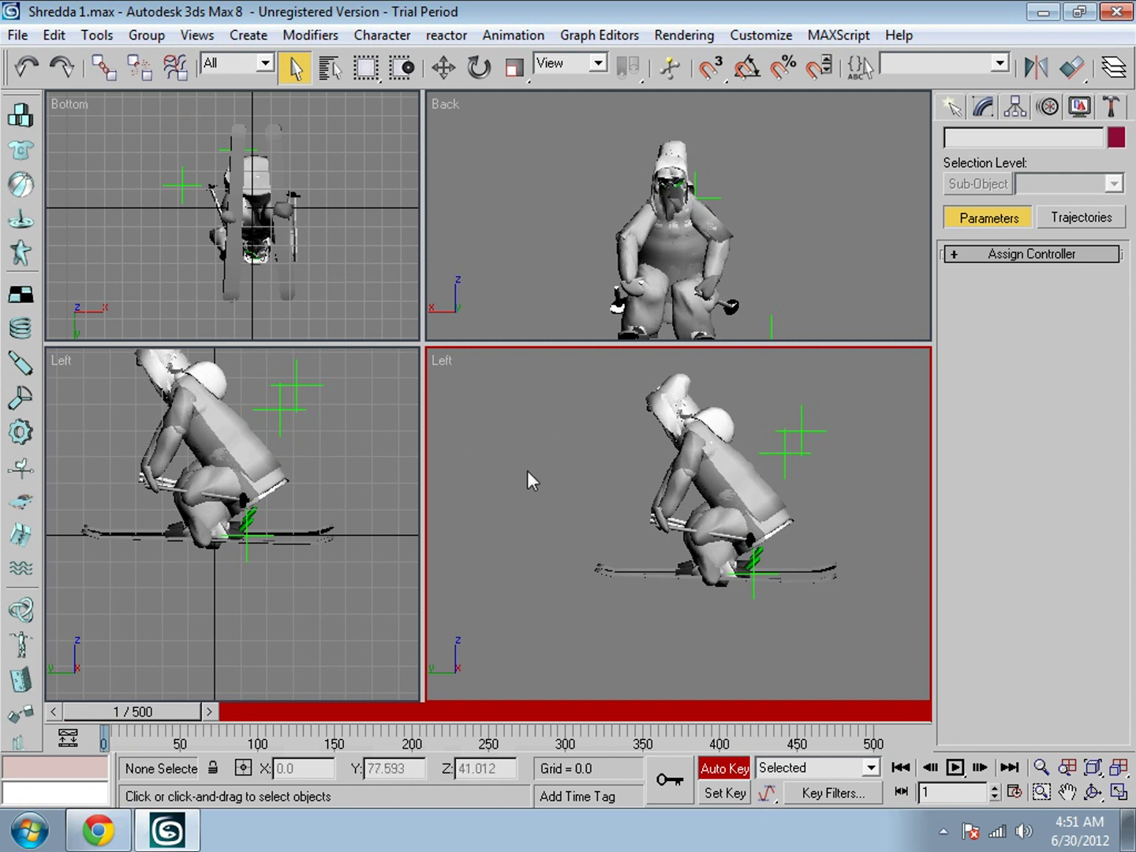
pyautogui.moveTo(527, 470); pyautogui.dragTo(509, 472, button='middle')
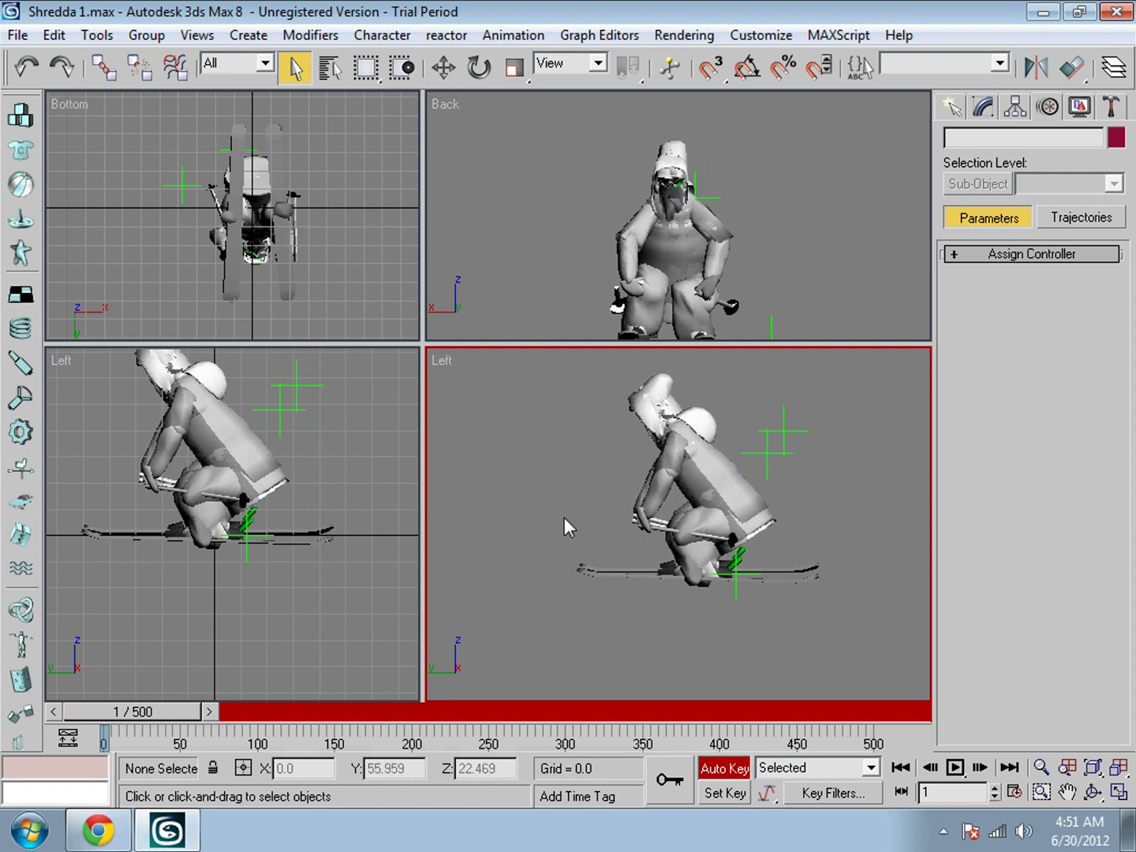
pyautogui.moveTo(800, 505)
pyautogui.mouseDown(button='middle')
pyautogui.moveTo(770, 501)
pyautogui.moveTo(686, 536)
pyautogui.moveTo(806, 517)
pyautogui.moveTo(792, 520)
pyautogui.mouseUp(button='middle')
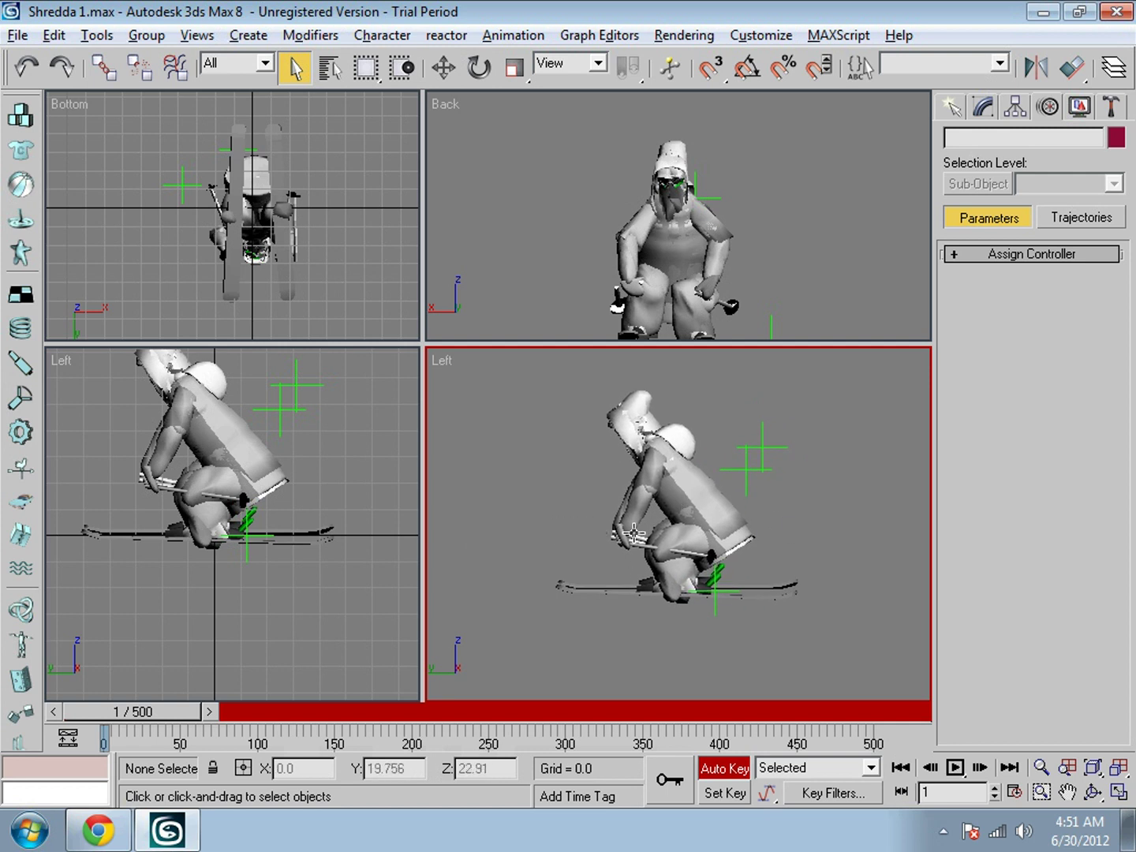
pyautogui.moveTo(635, 534)
pyautogui.keyDown('alt'); pyautogui.mouseDown(button='middle')
pyautogui.moveTo(521, 529)
pyautogui.moveTo(544, 591)
pyautogui.moveTo(636, 529)
pyautogui.mouseUp(button='middle'); pyautogui.keyUp('alt')
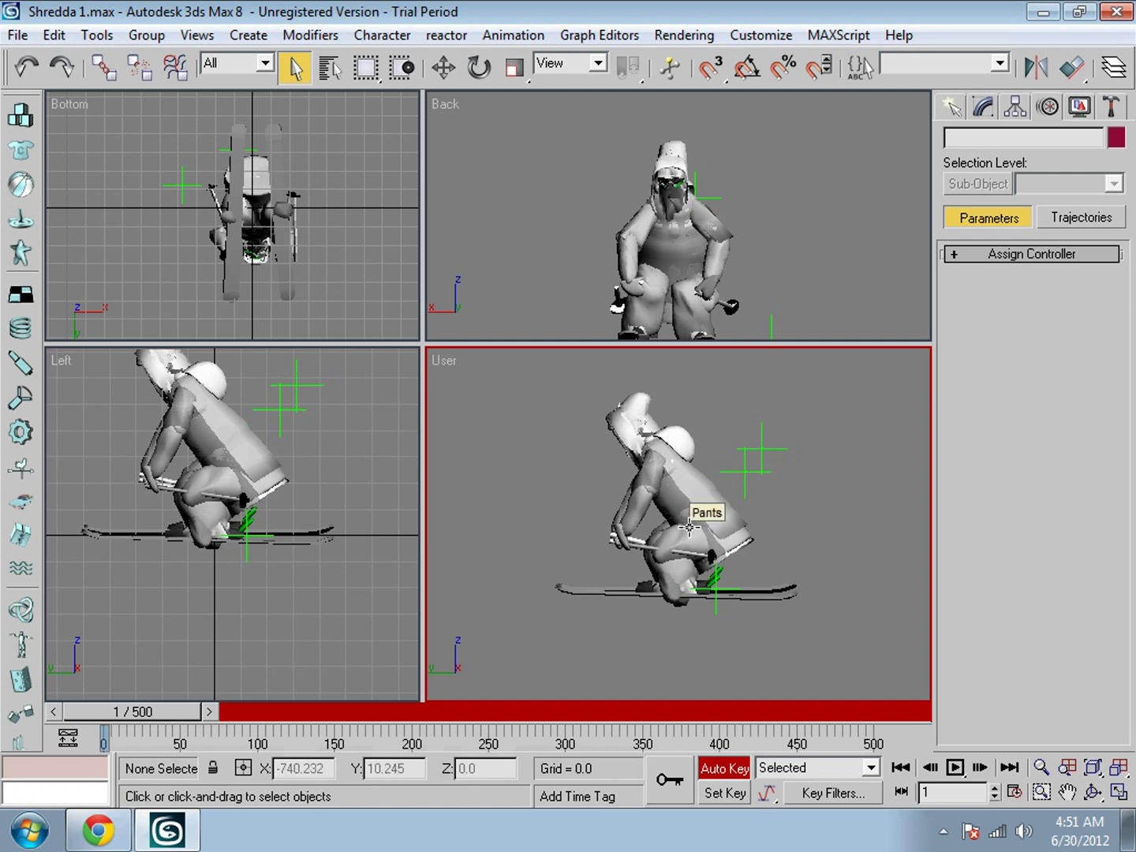
pyautogui.moveTo(688, 524)
pyautogui.keyDown('alt'); pyautogui.mouseDown(button='middle')
pyautogui.moveTo(756, 523)
pyautogui.moveTo(675, 531)
pyautogui.mouseUp(button='middle'); pyautogui.keyUp('alt')
pyautogui.keyDown('alt'); pyautogui.moveTo(538, 522); pyautogui.dragTo(515, 522, button='middle'); pyautogui.keyUp('alt')
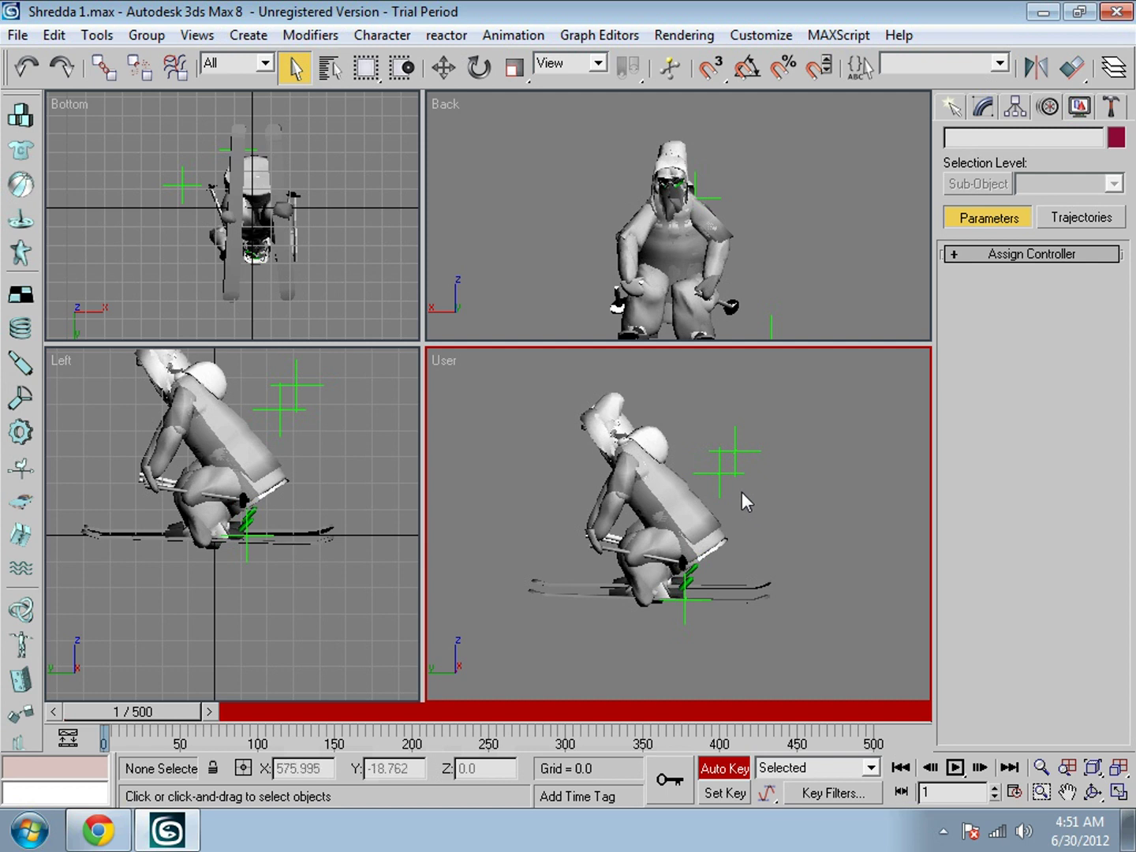
pyautogui.moveTo(696, 478)
pyautogui.keyDown('alt'); pyautogui.mouseDown(button='middle')
pyautogui.moveTo(534, 483)
pyautogui.moveTo(684, 475)
pyautogui.mouseUp(button='middle'); pyautogui.keyUp('alt')
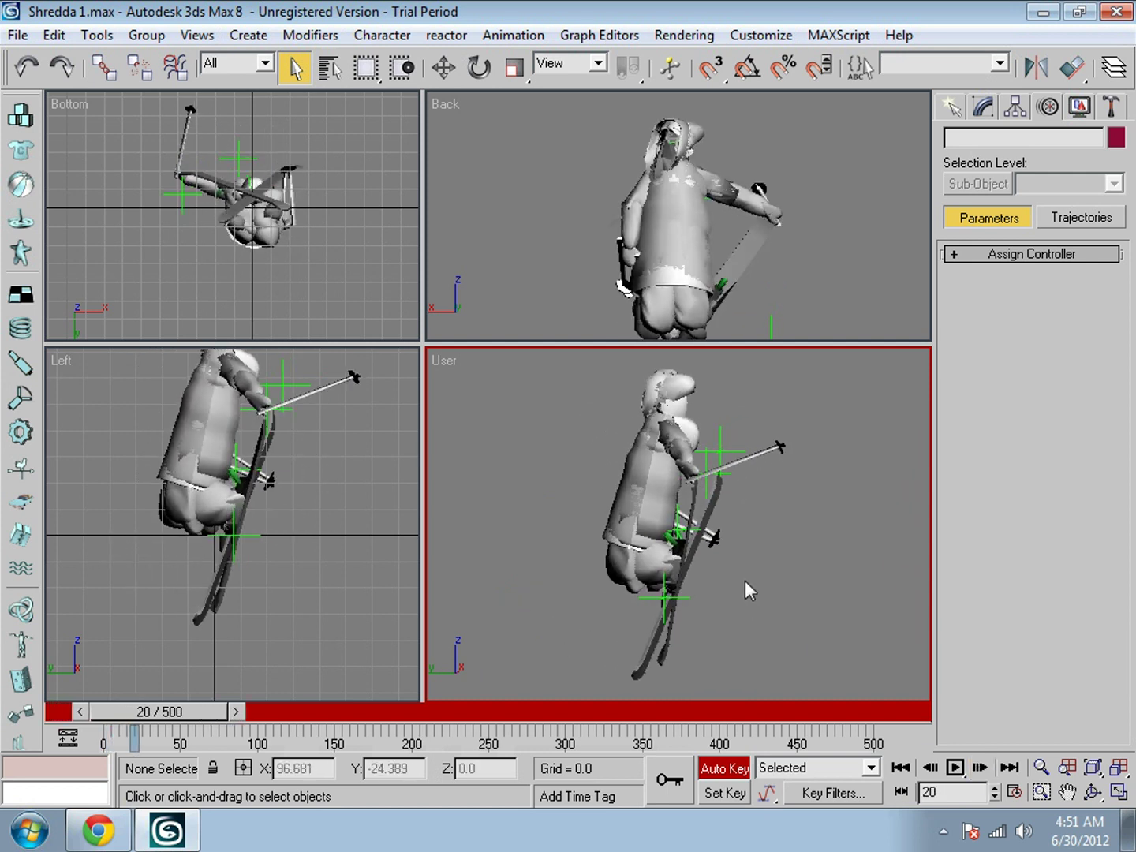
pyautogui.keyDown('alt'); pyautogui.moveTo(745, 581); pyautogui.dragTo(568, 563, button='middle'); pyautogui.keyUp('alt')
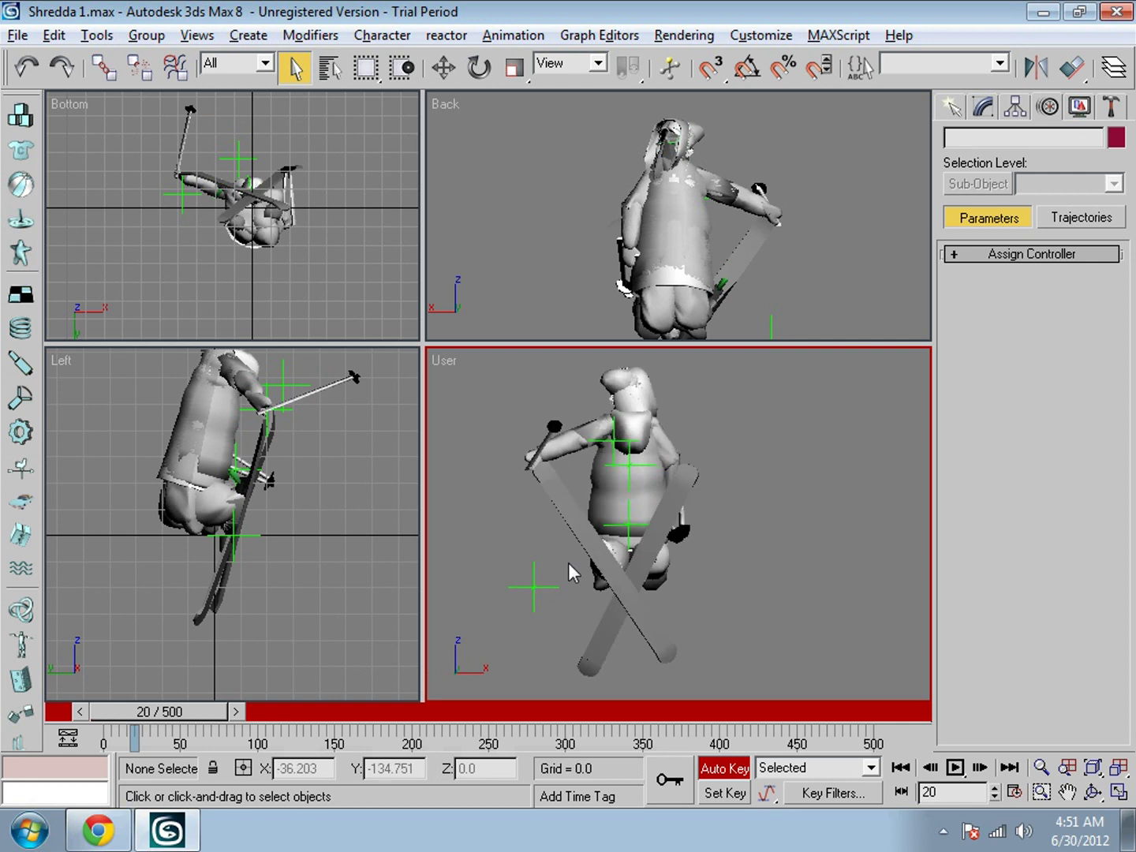
# - Rotate, shift and re-rotate the right ski SkiR01 into the grab pose at frame 20
pyautogui.click(677, 509)
pyautogui.keyDown('alt'); pyautogui.moveTo(678, 508); pyautogui.dragTo(595, 445, button='middle'); pyautogui.keyUp('alt')
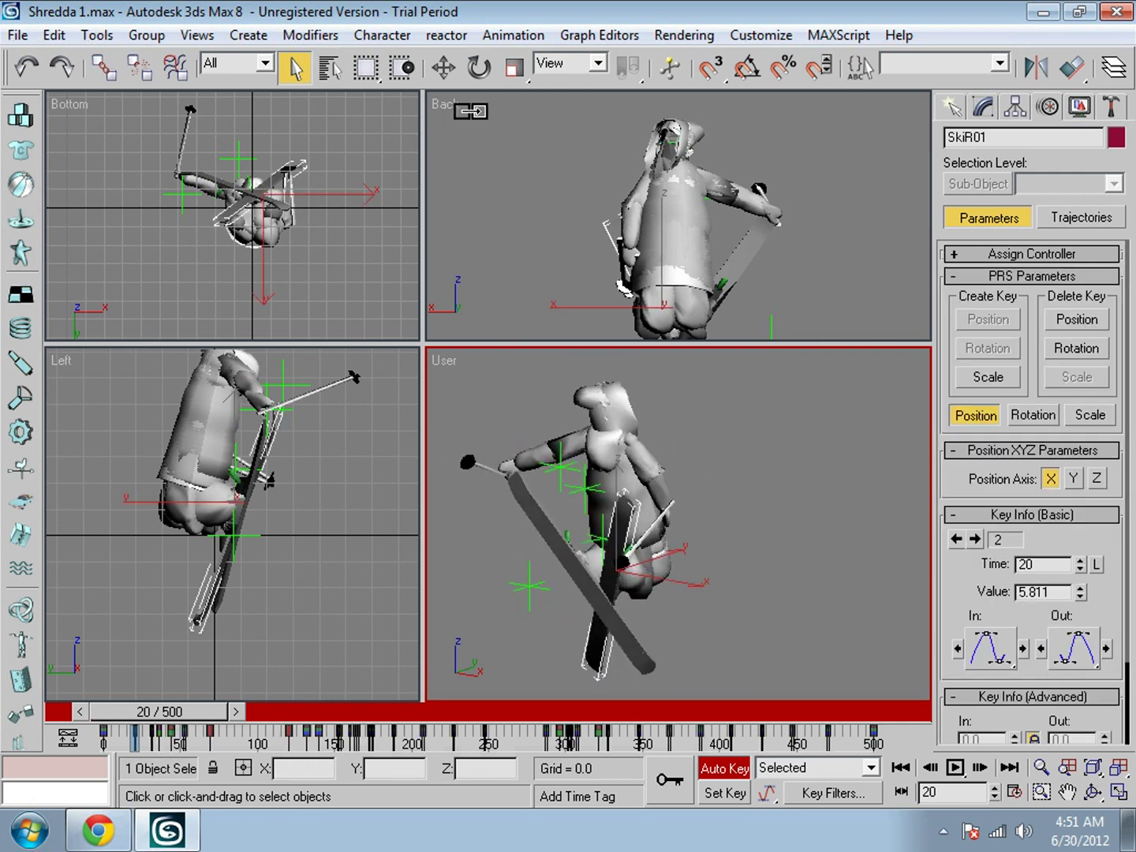
pyautogui.click(479, 67)
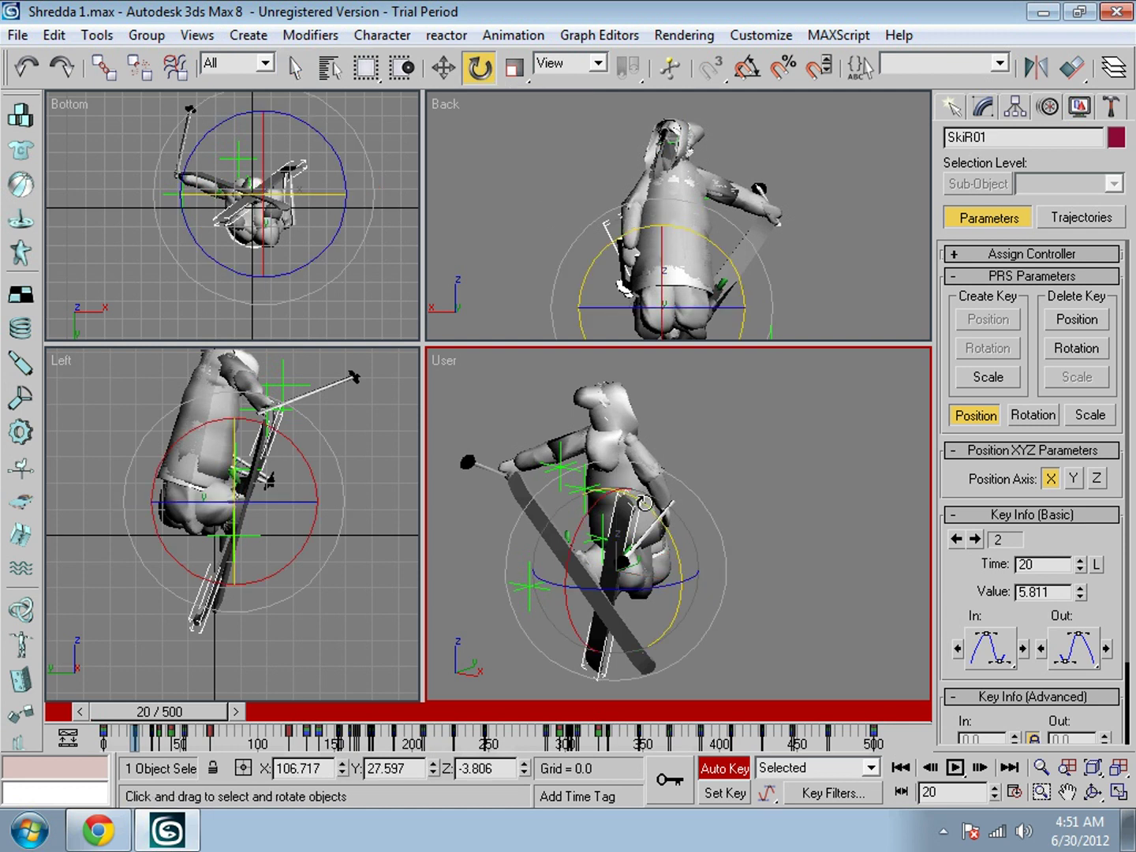
pyautogui.moveTo(648, 505)
pyautogui.mouseDown()
pyautogui.moveTo(688, 564)
pyautogui.moveTo(707, 647)
pyautogui.moveTo(667, 445)
pyautogui.moveTo(660, 507)
pyautogui.mouseUp()
pyautogui.press('w')
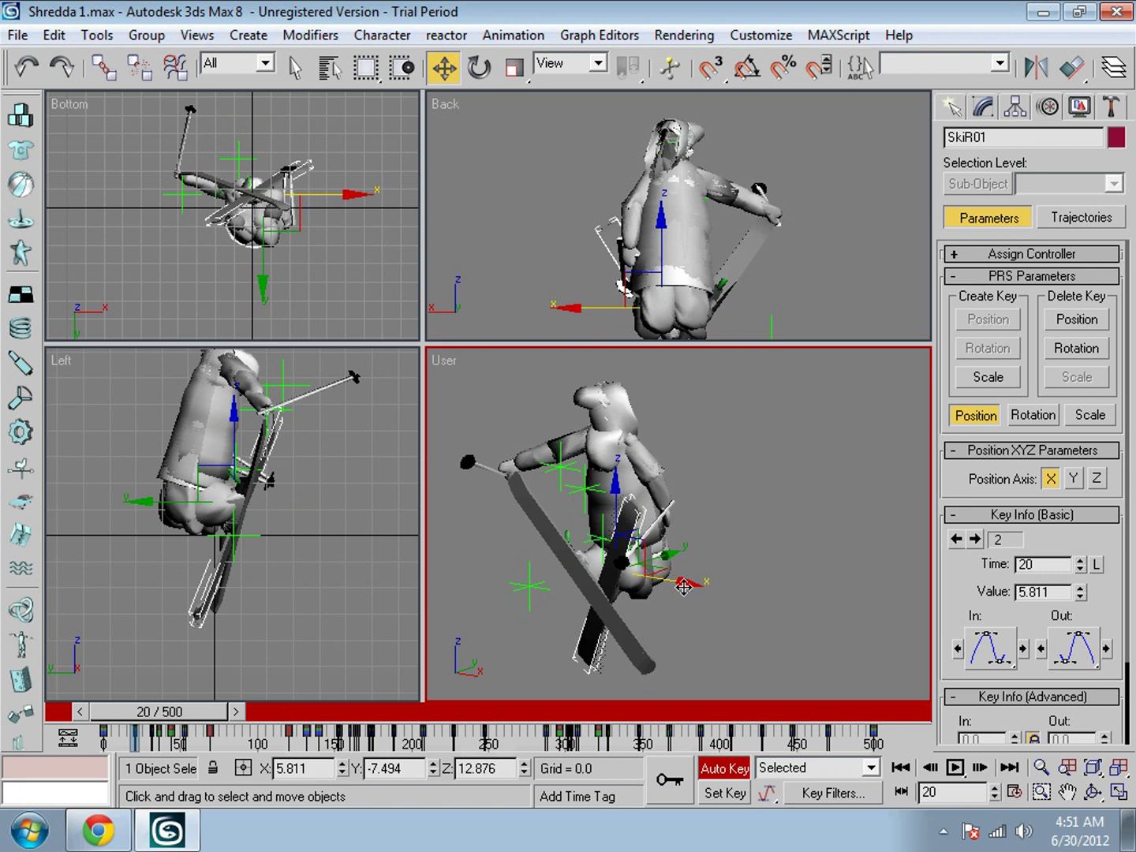
pyautogui.moveTo(685, 586)
pyautogui.mouseDown()
pyautogui.moveTo(727, 616)
pyautogui.moveTo(688, 604)
pyautogui.mouseUp()
pyautogui.click(479, 67)
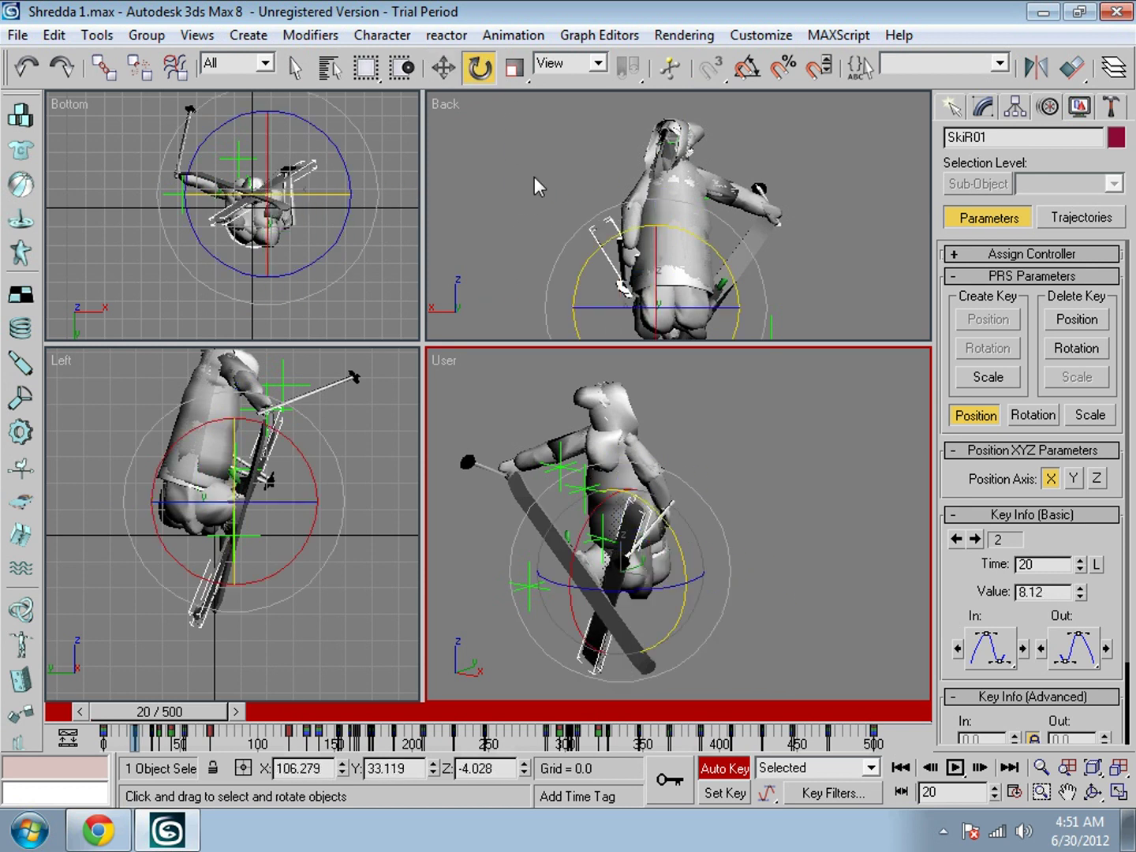
pyautogui.moveTo(670, 530); pyautogui.dragTo(665, 645)
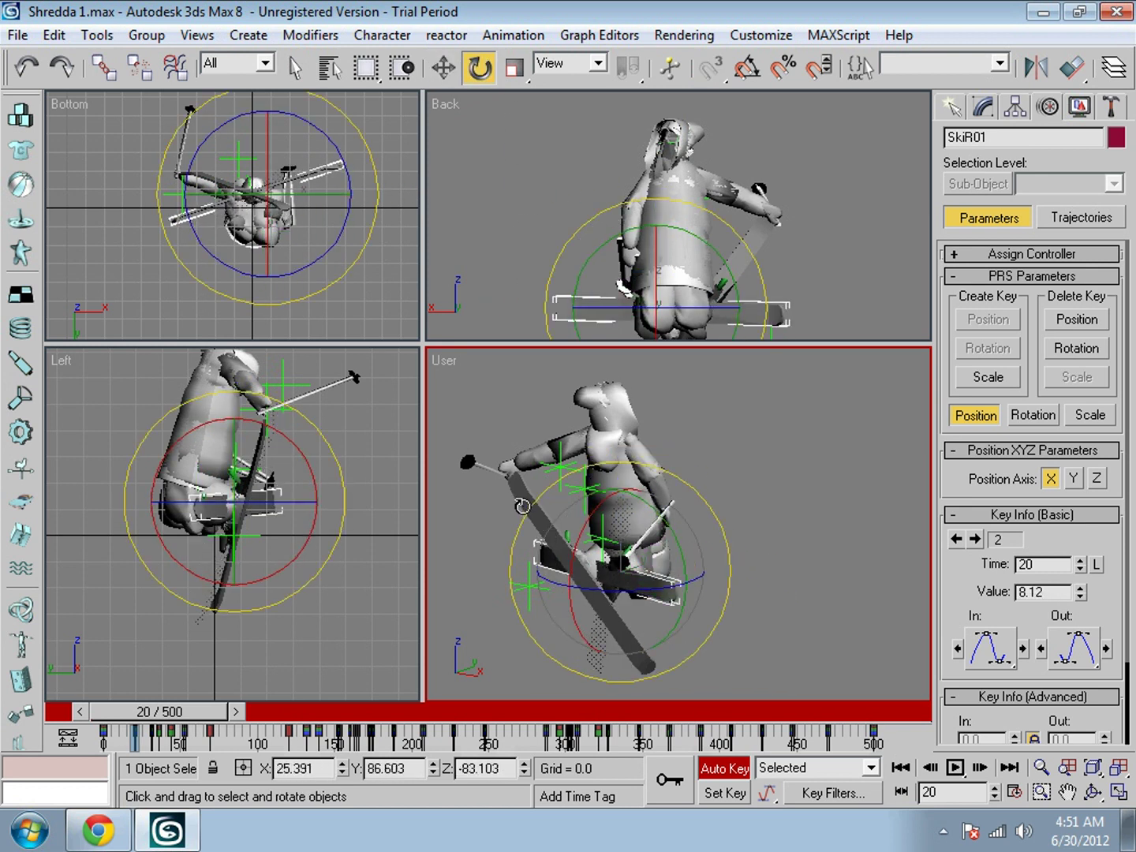
# - Rotate the left ski SkiL01 about Y to about -43° so it lies nearly horizontal
pyautogui.click(620, 631)
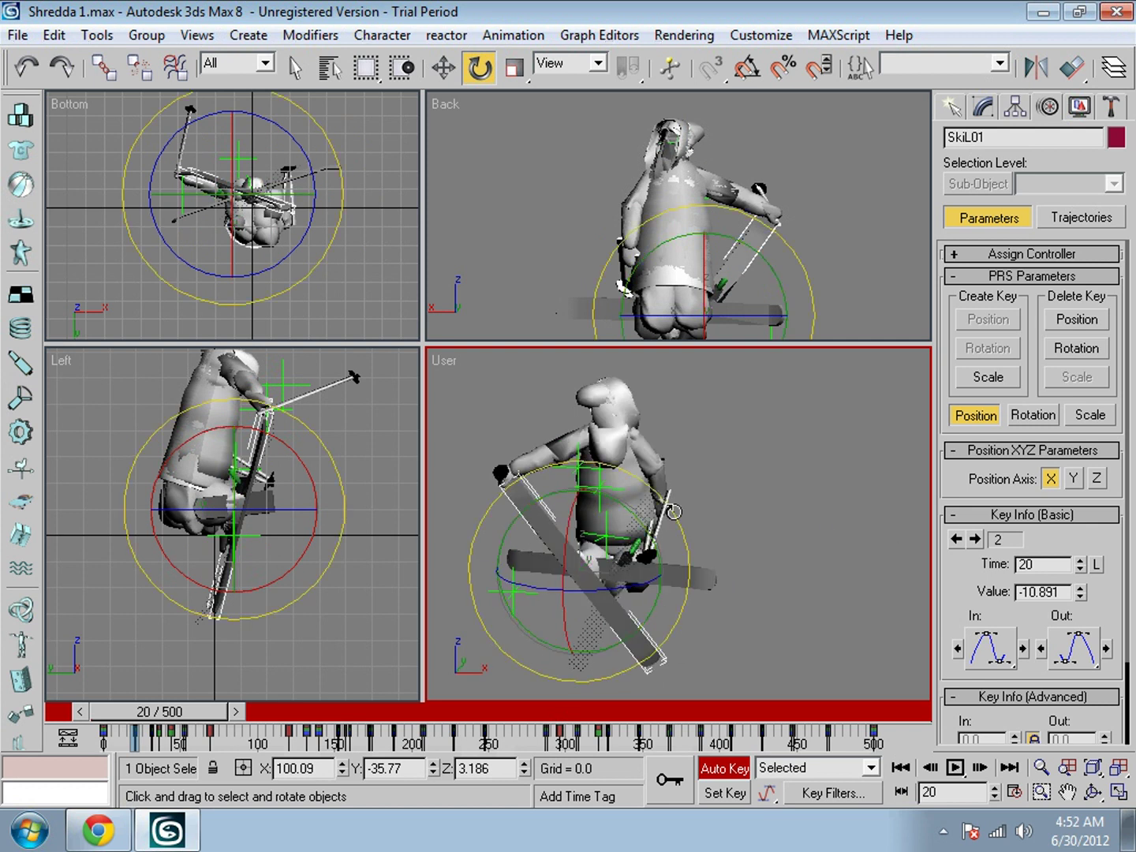
pyautogui.moveTo(649, 527); pyautogui.dragTo(524, 471)
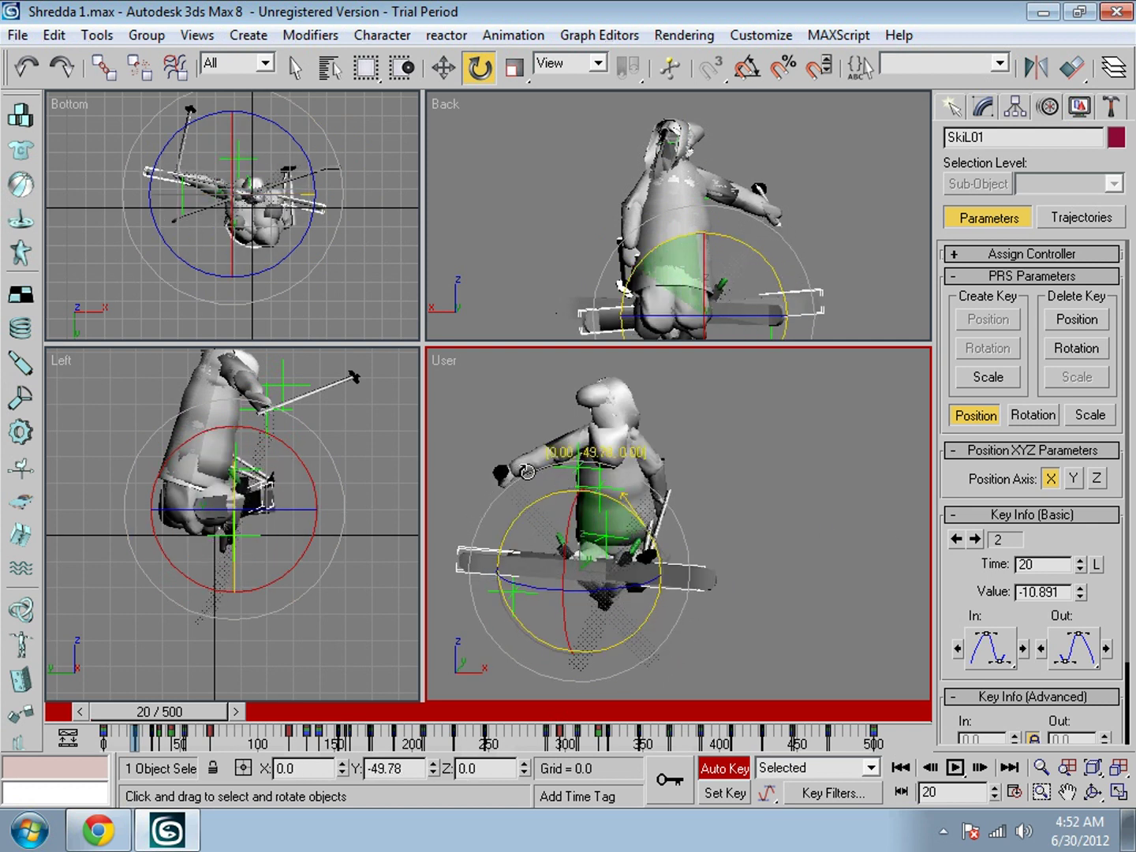
pyautogui.click(793, 499)
pyautogui.keyDown('alt'); pyautogui.moveTo(795, 501); pyautogui.dragTo(664, 500, button='middle'); pyautogui.keyUp('alt')
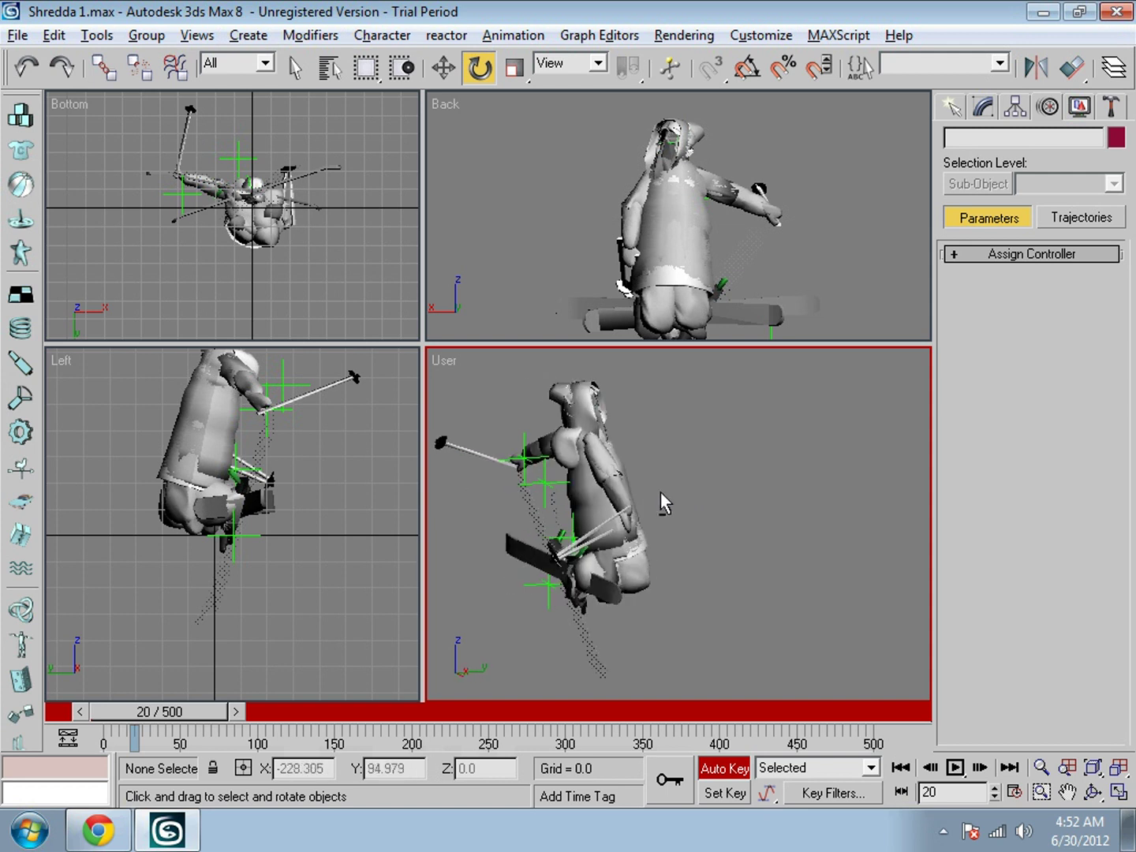
pyautogui.click(19, 35)
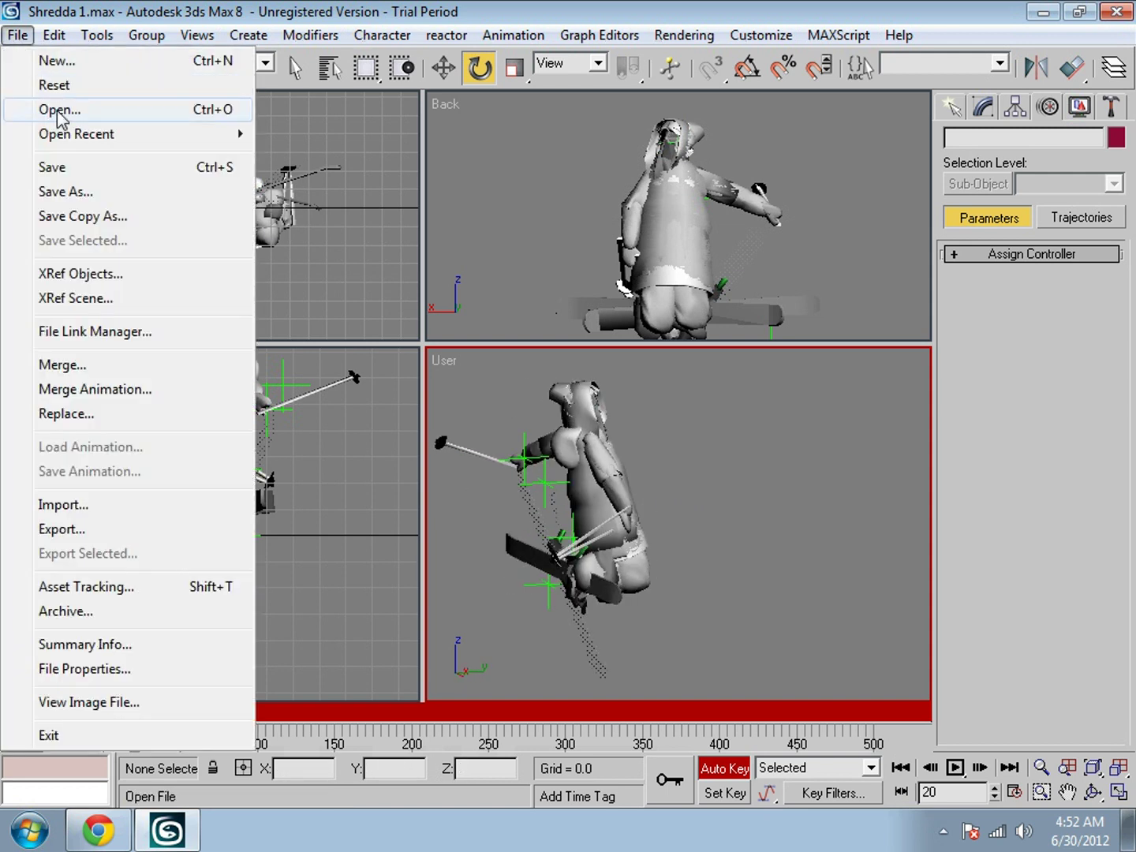
# - Save the scene and re-export it over cross_in6.b3d in Shredda 1, replacing the old file
pyautogui.click(52, 167)
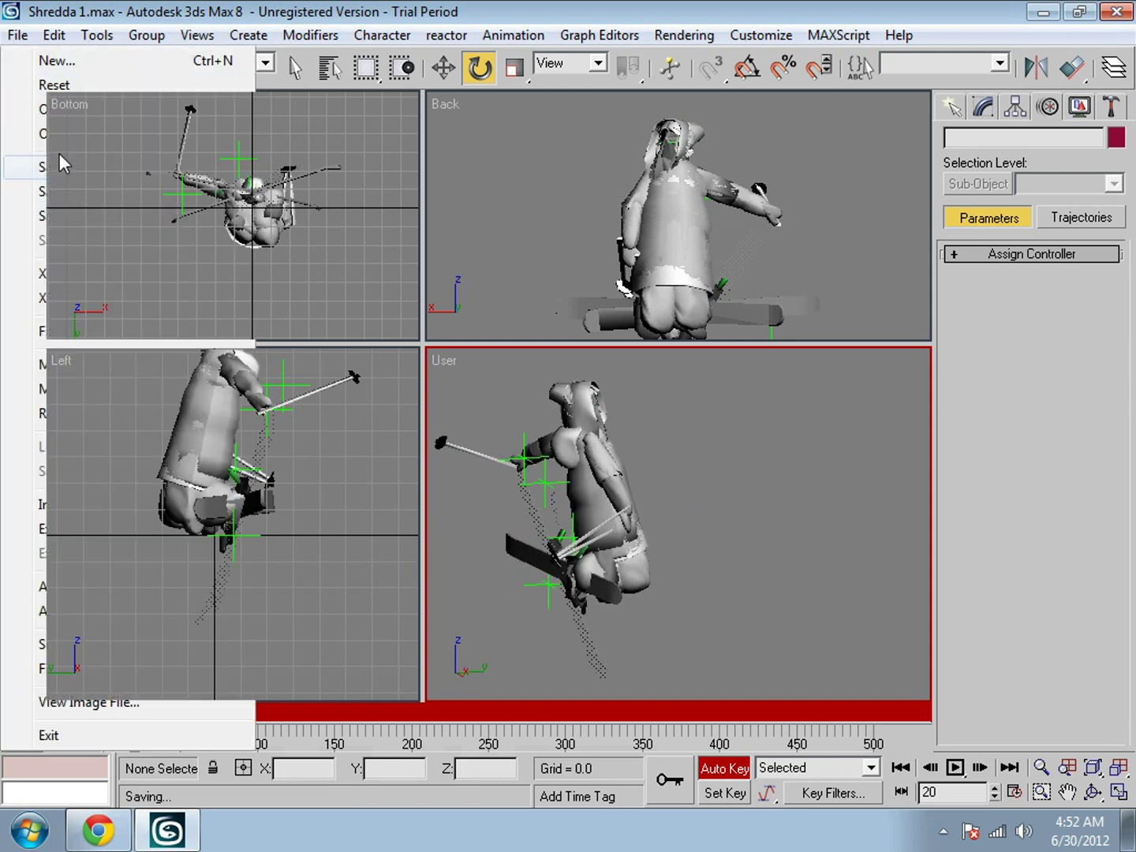
pyautogui.click(17, 38)
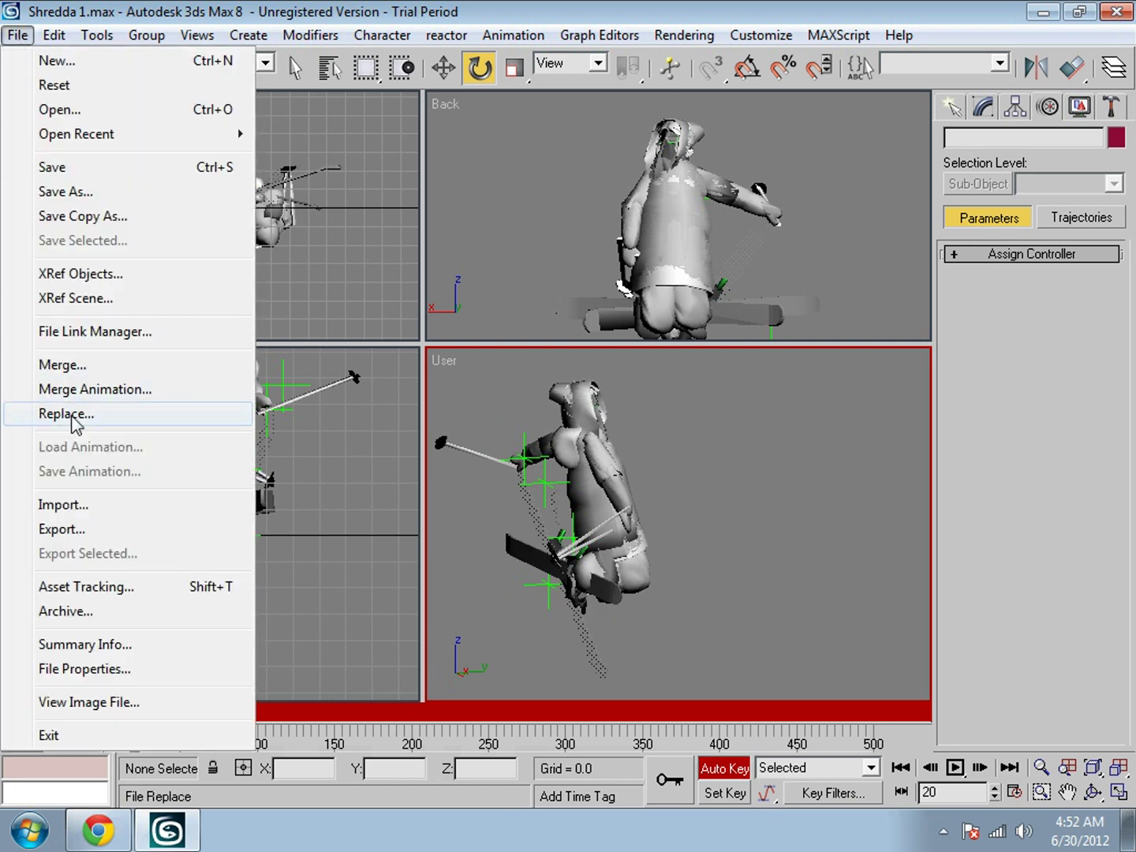
pyautogui.click(80, 531)
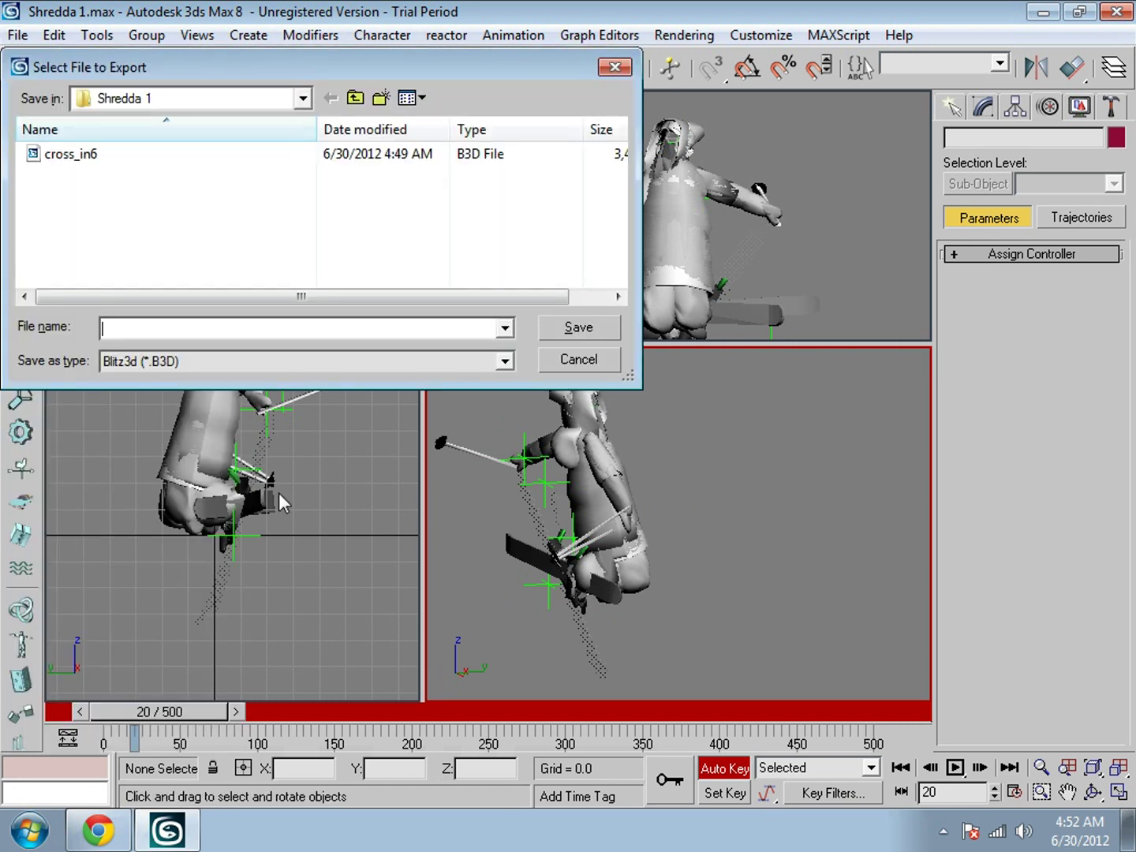
pyautogui.click(151, 159)
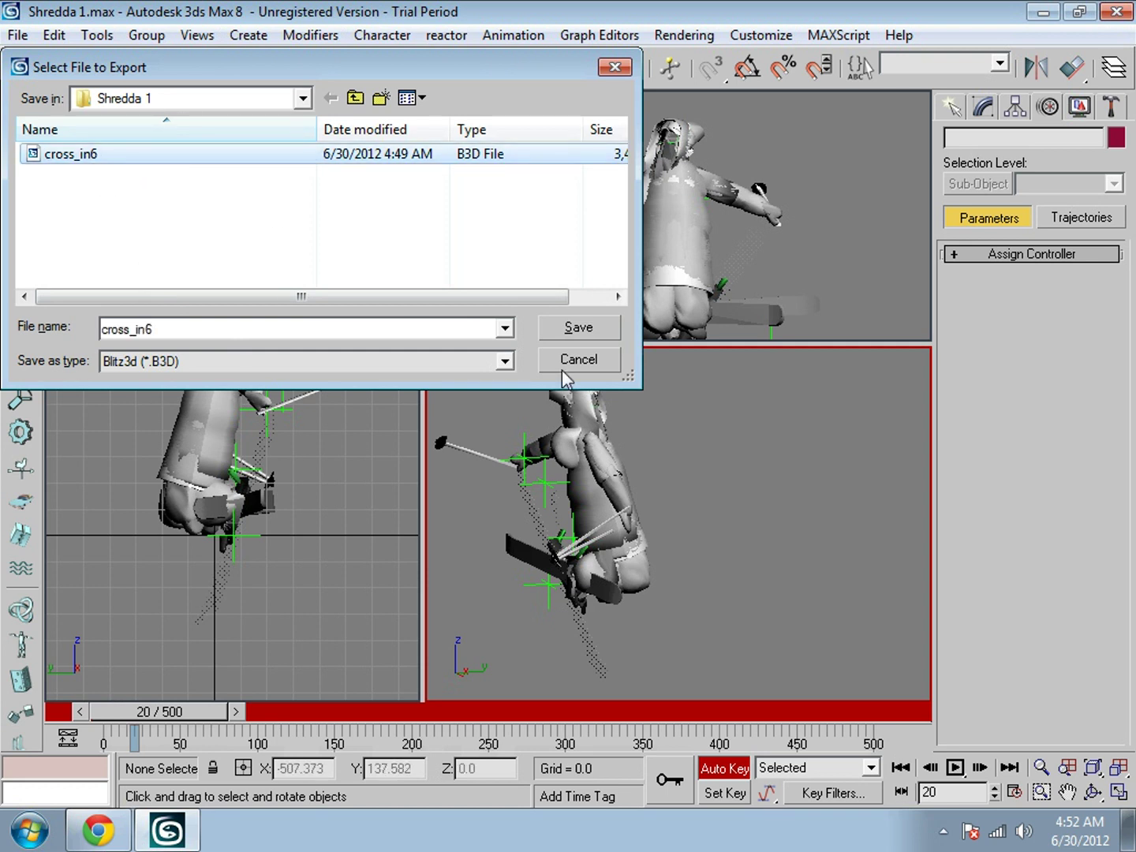
pyautogui.click(593, 325)
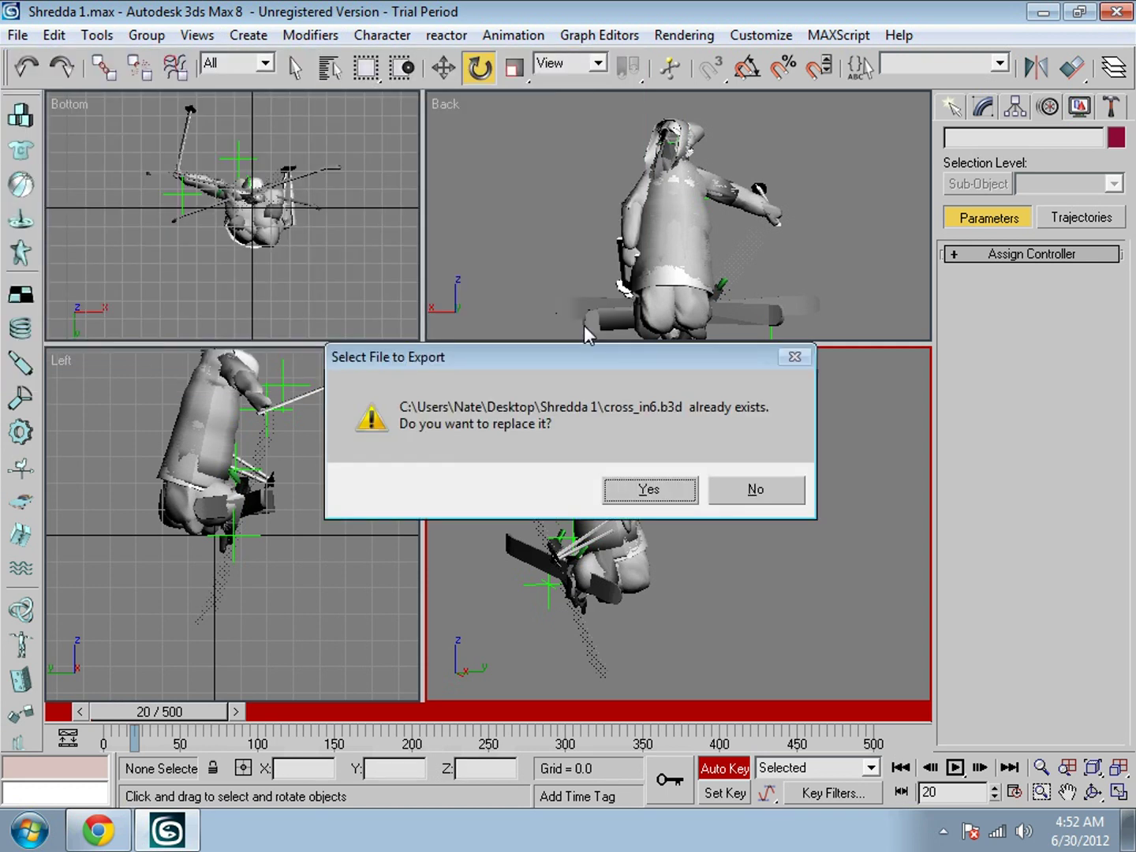
pyautogui.click(628, 499)
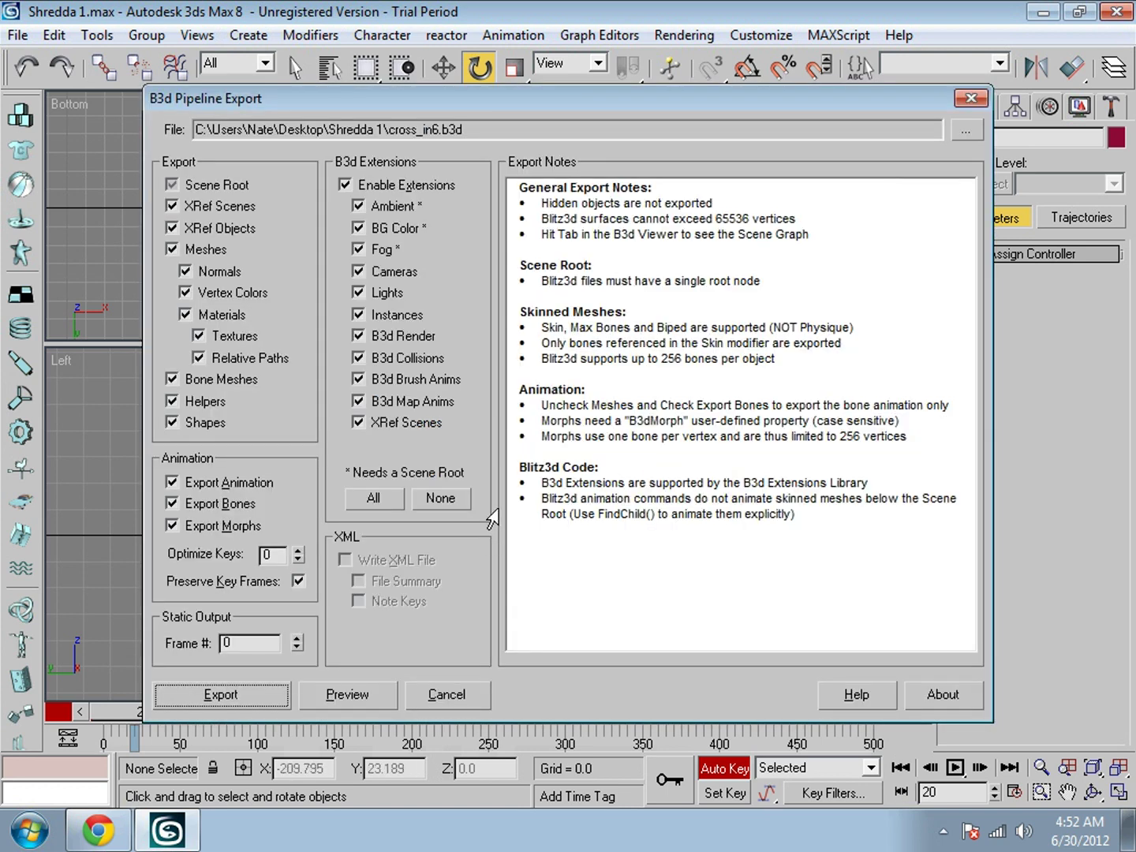
pyautogui.click(216, 694)
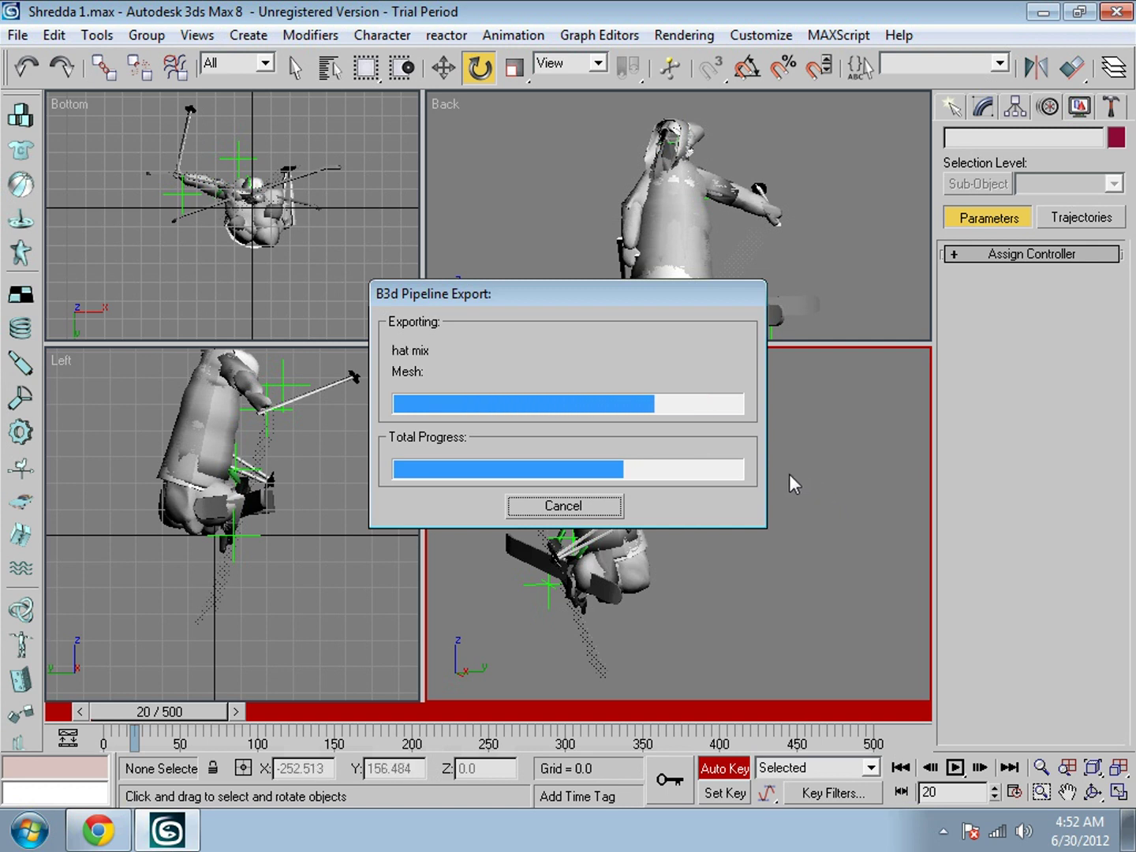
# - Let the cross_in6 export progress, then bring Chrome's GRABPACK MAX FILE forum topic forward
pyautogui.click(125, 844)
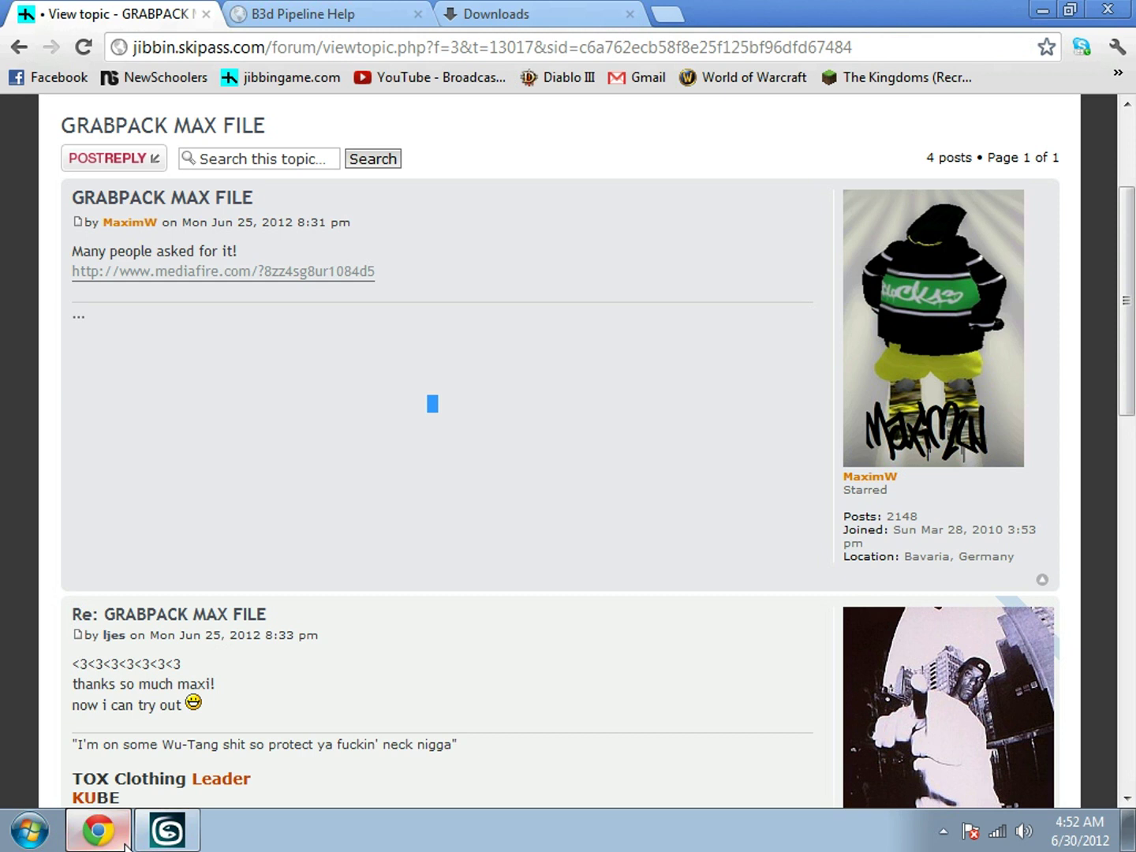
# - Return to 3ds Max to find the cross_in6 export finished with its missing-texture log
pyautogui.click(166, 831)
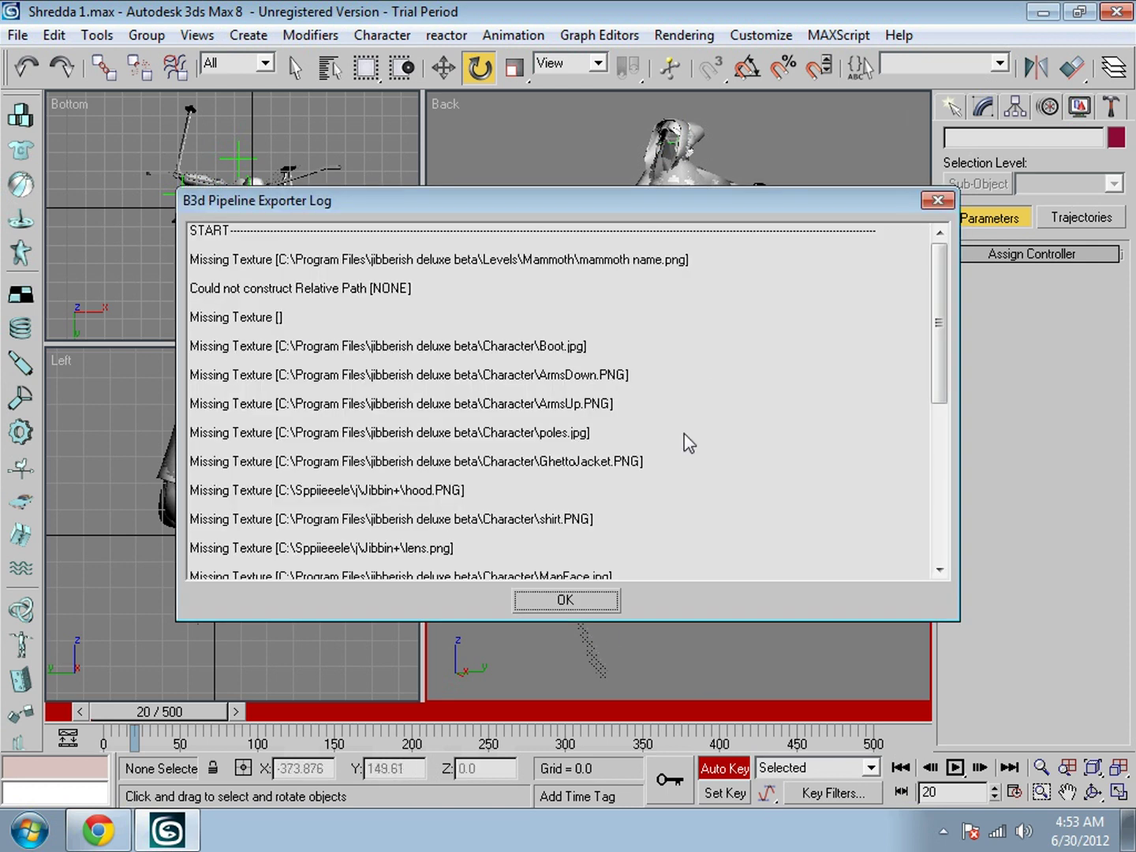
# - Dismiss the exporter log and copy the new cross_in6 from the Shredda 1 folder
pyautogui.click(610, 603)
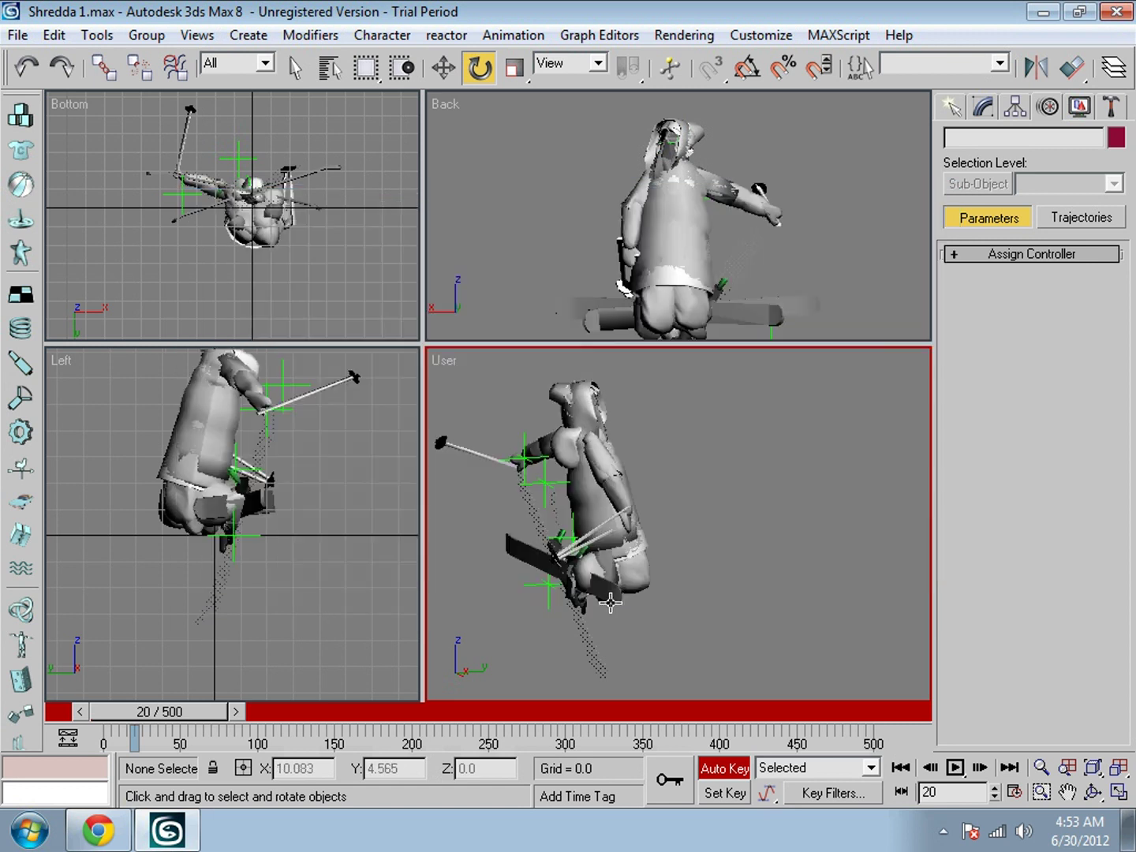
pyautogui.click(1041, 12)
pyautogui.doubleClick(79, 392)
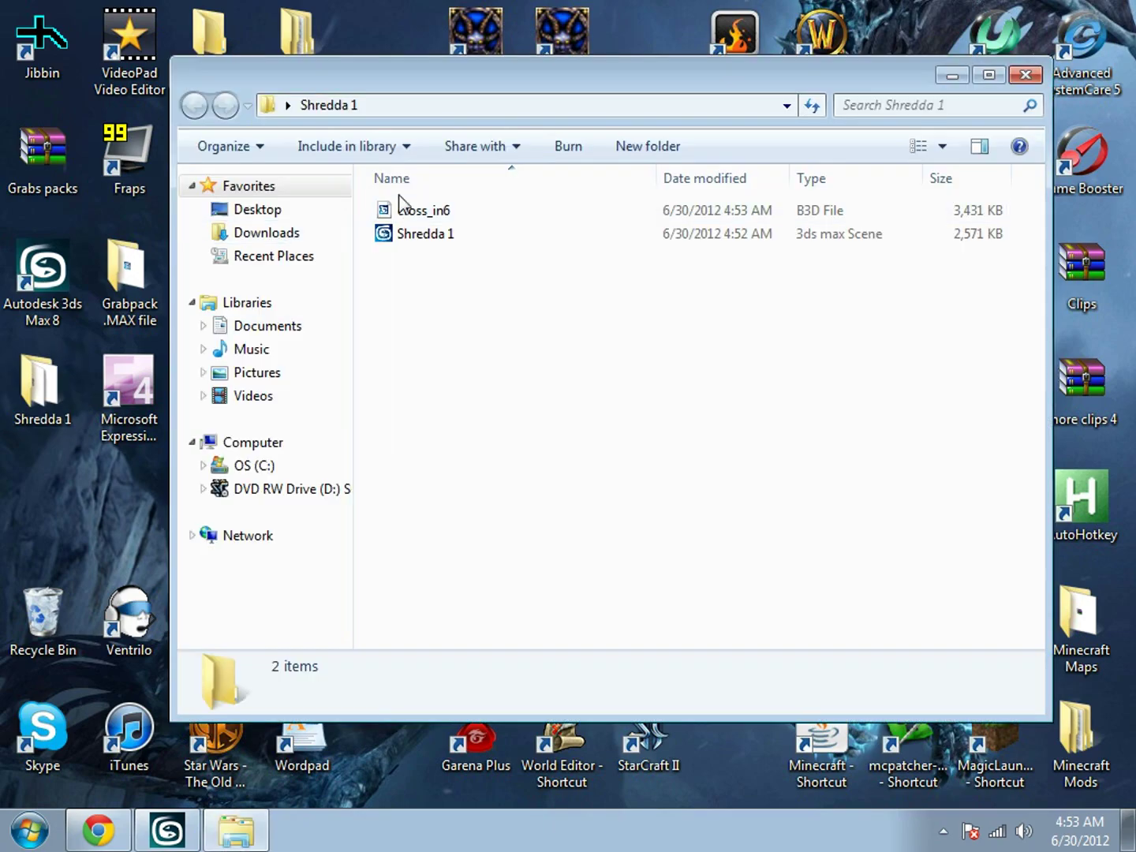
pyautogui.click(406, 209)
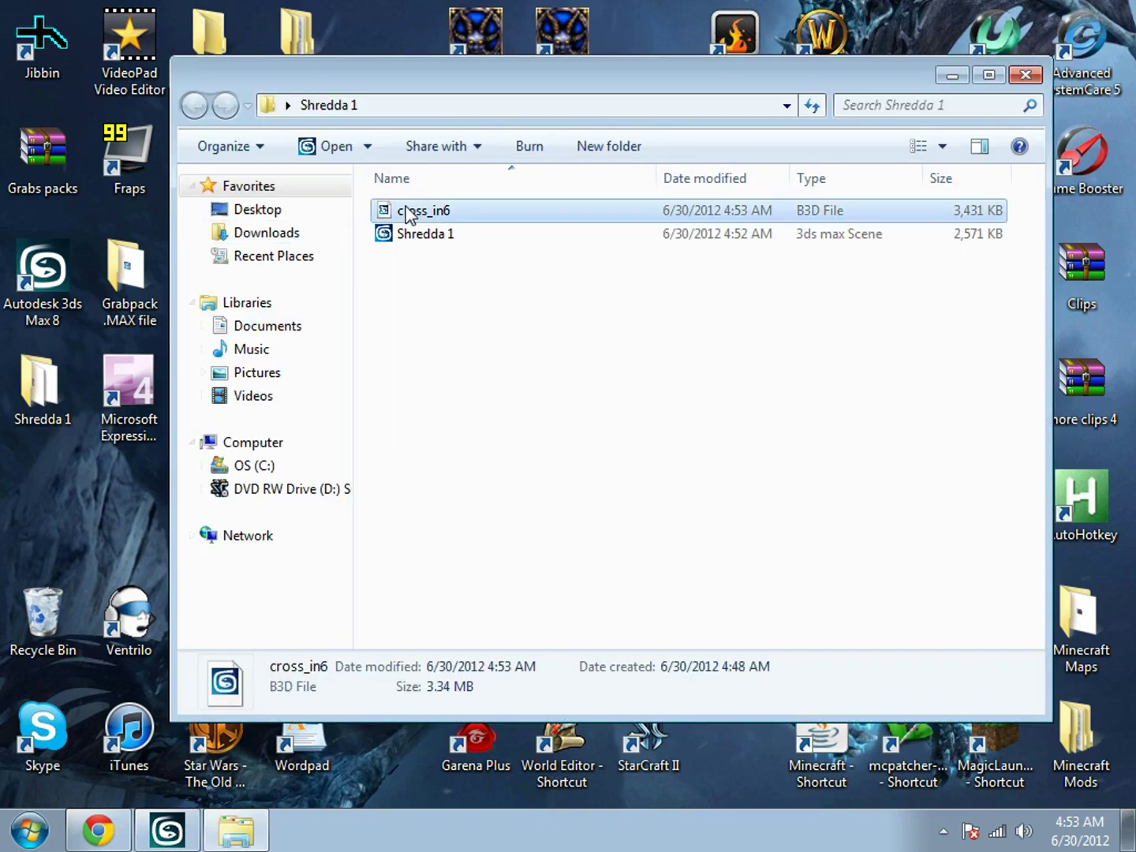
pyautogui.click(1023, 77)
# - Paste cross_in6 into the Jibbin folder, replacing the old file, and launch Jibbin
pyautogui.doubleClick(217, 163)
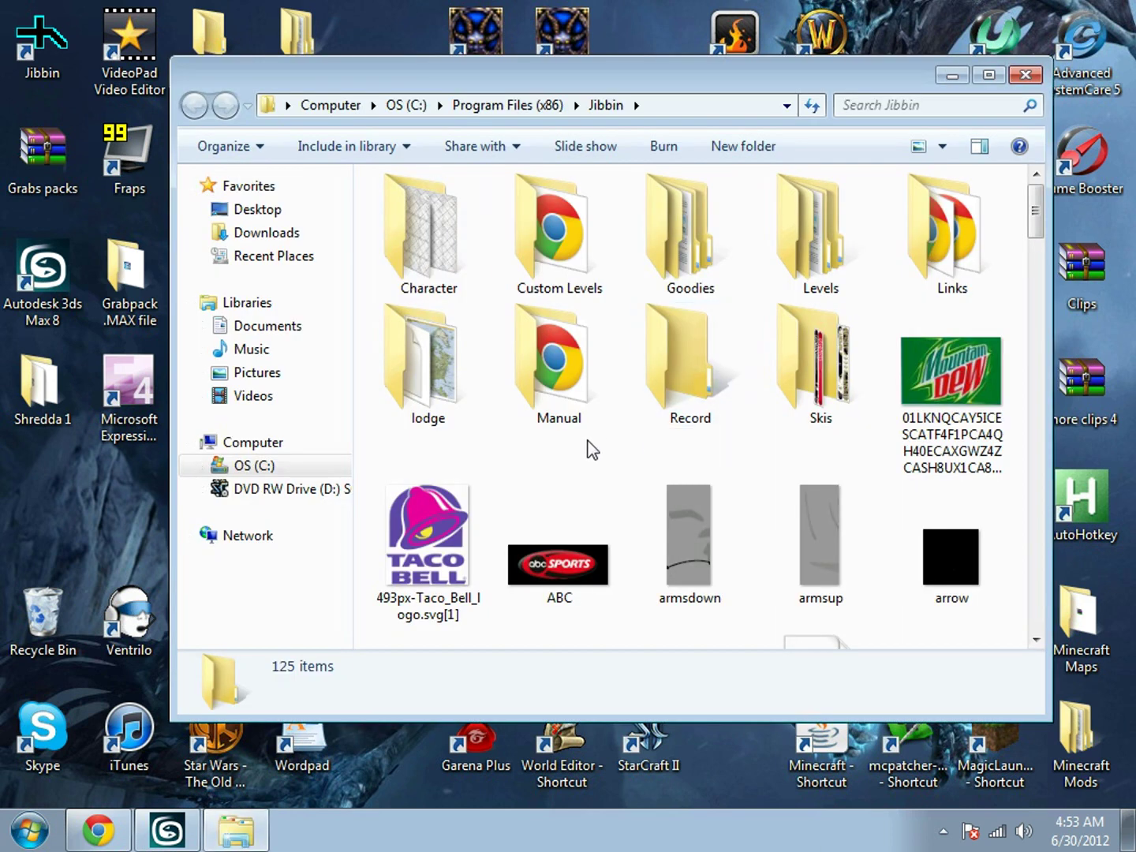
pyautogui.hotkey('ctrl', 'v')
pyautogui.click(610, 308)
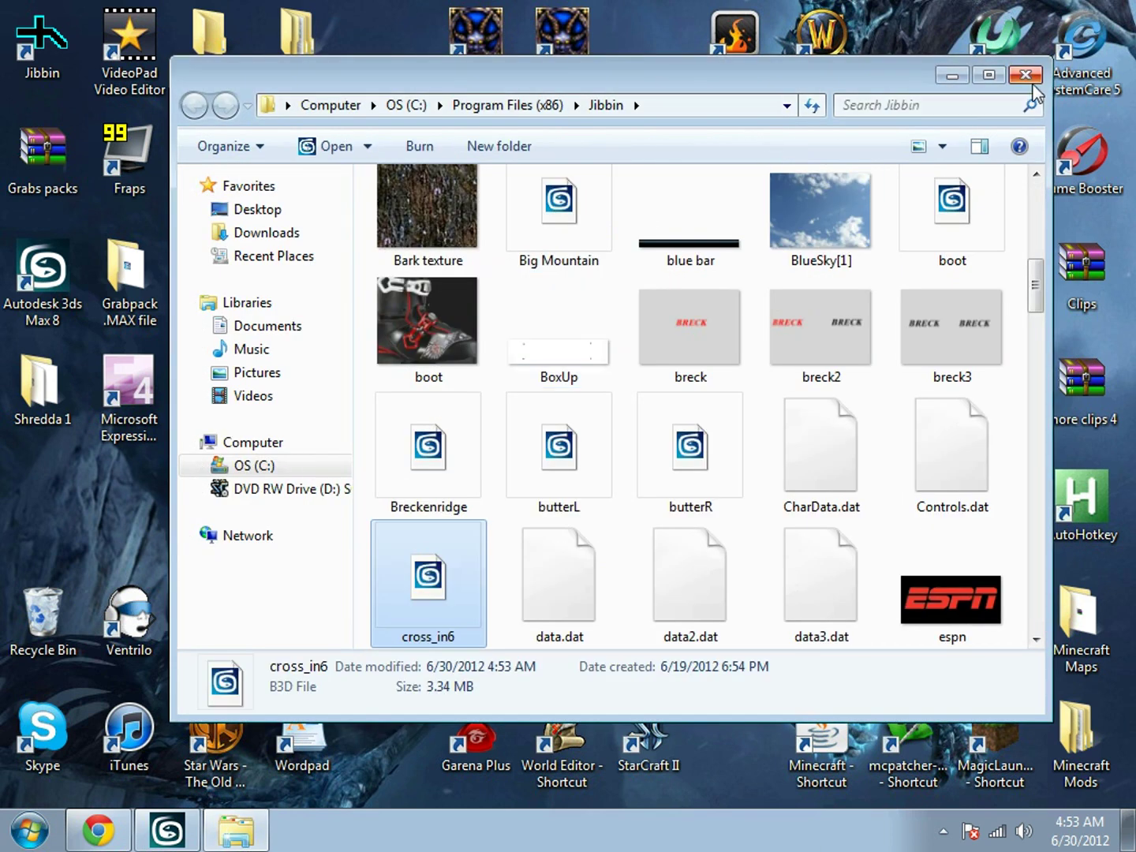
pyautogui.click(1026, 77)
pyautogui.doubleClick(57, 17)
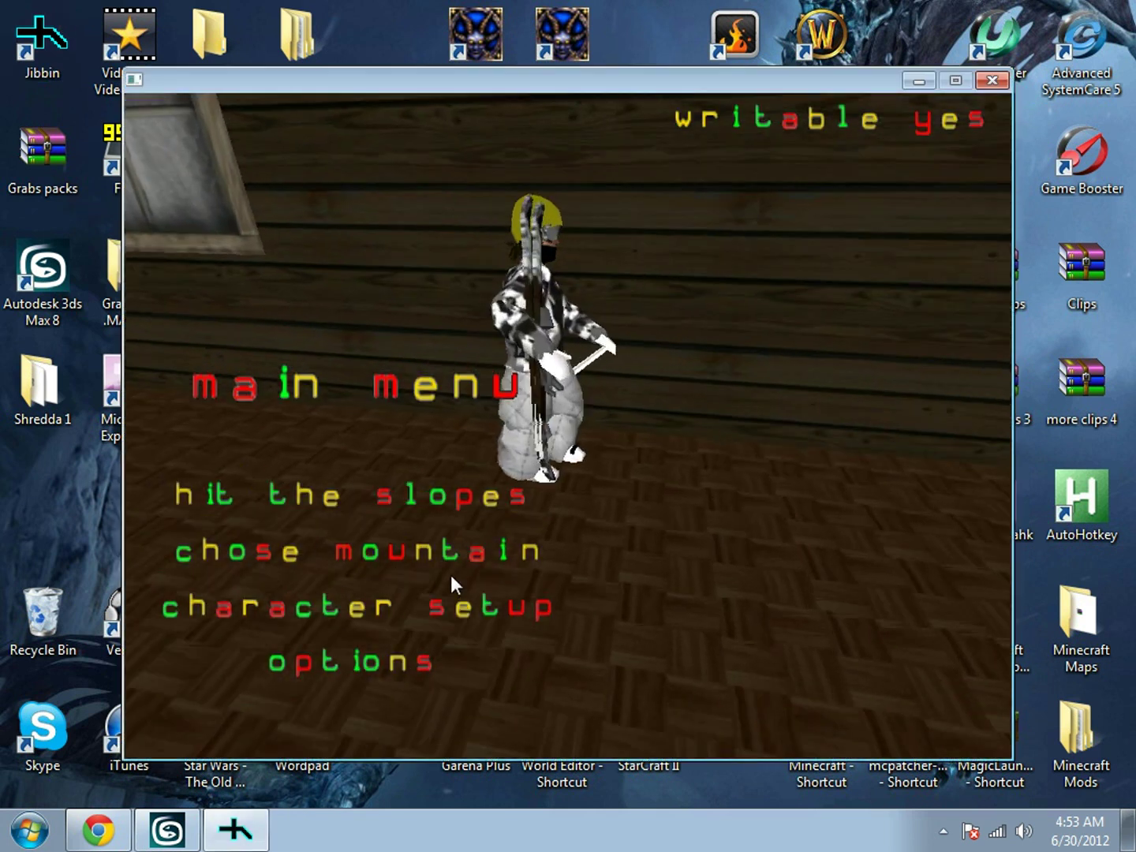
# - Choose the next custom level from the level selection map and start playing it
pyautogui.click(450, 552)
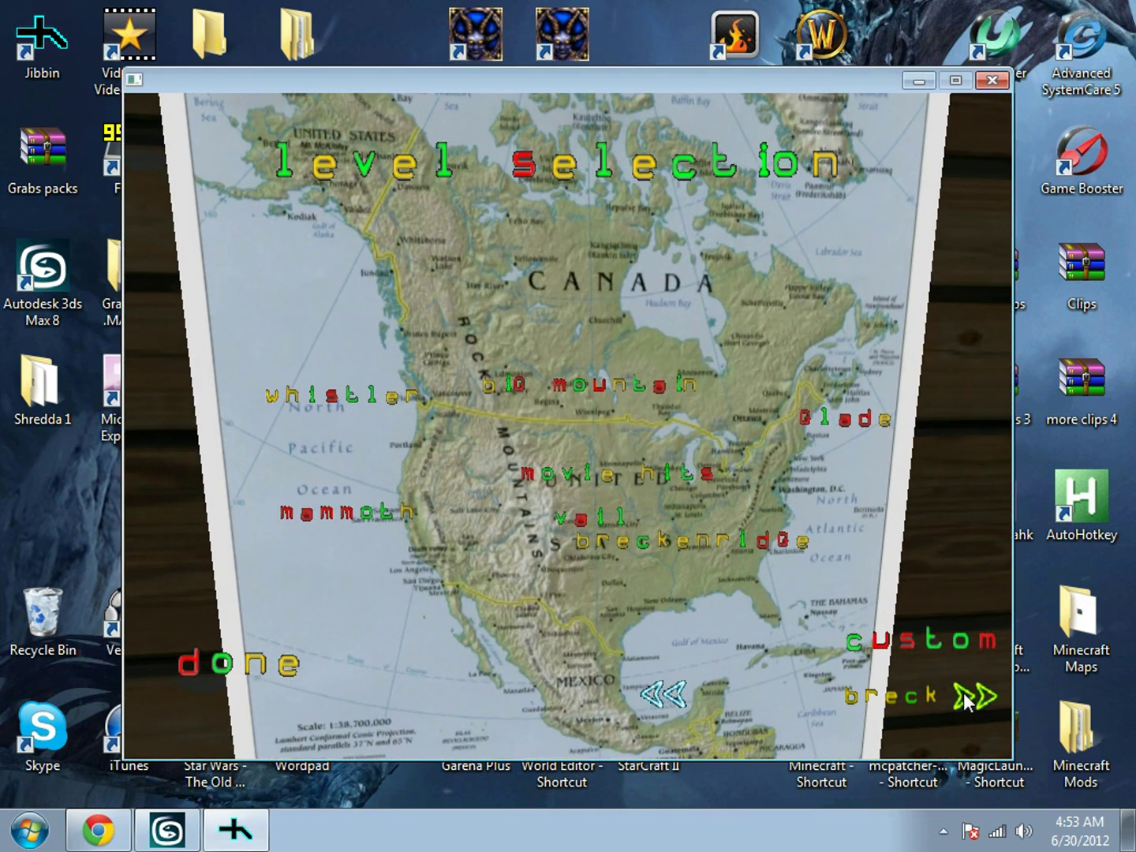
pyautogui.click(962, 692)
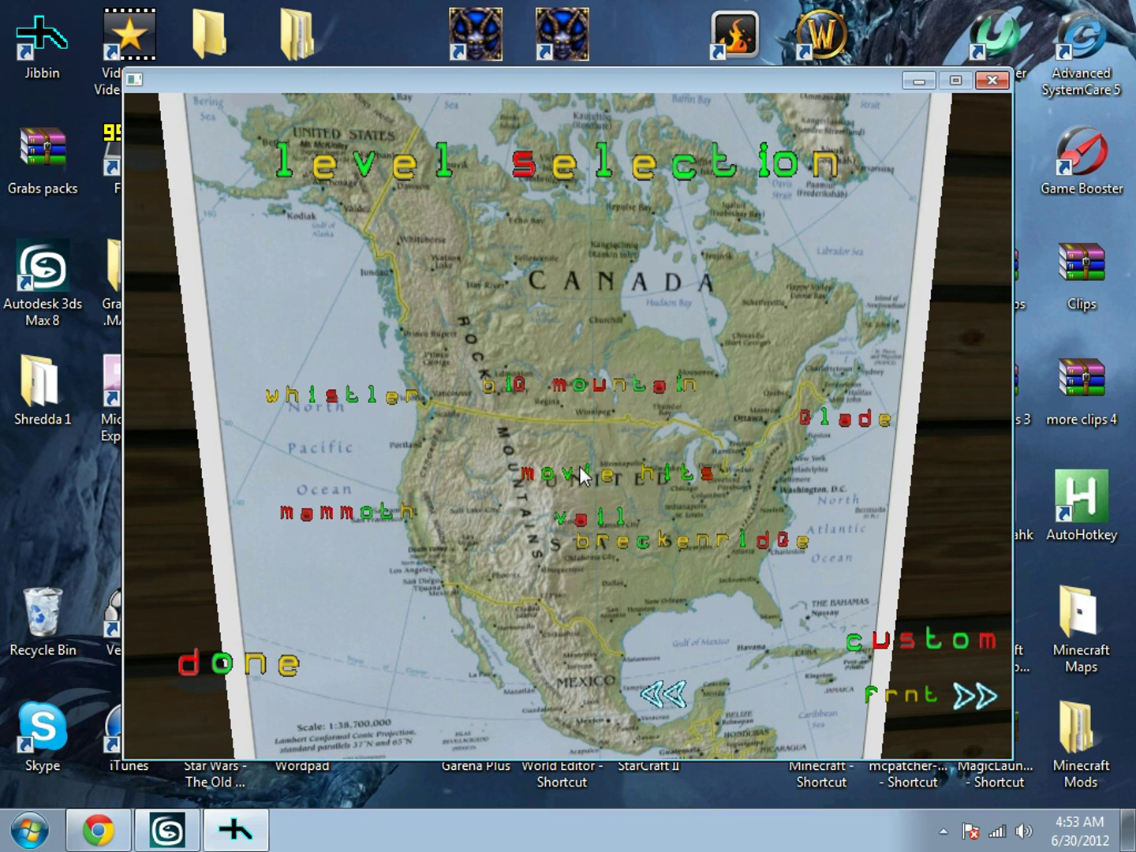
pyautogui.press('Escape')
pyautogui.click(340, 477)
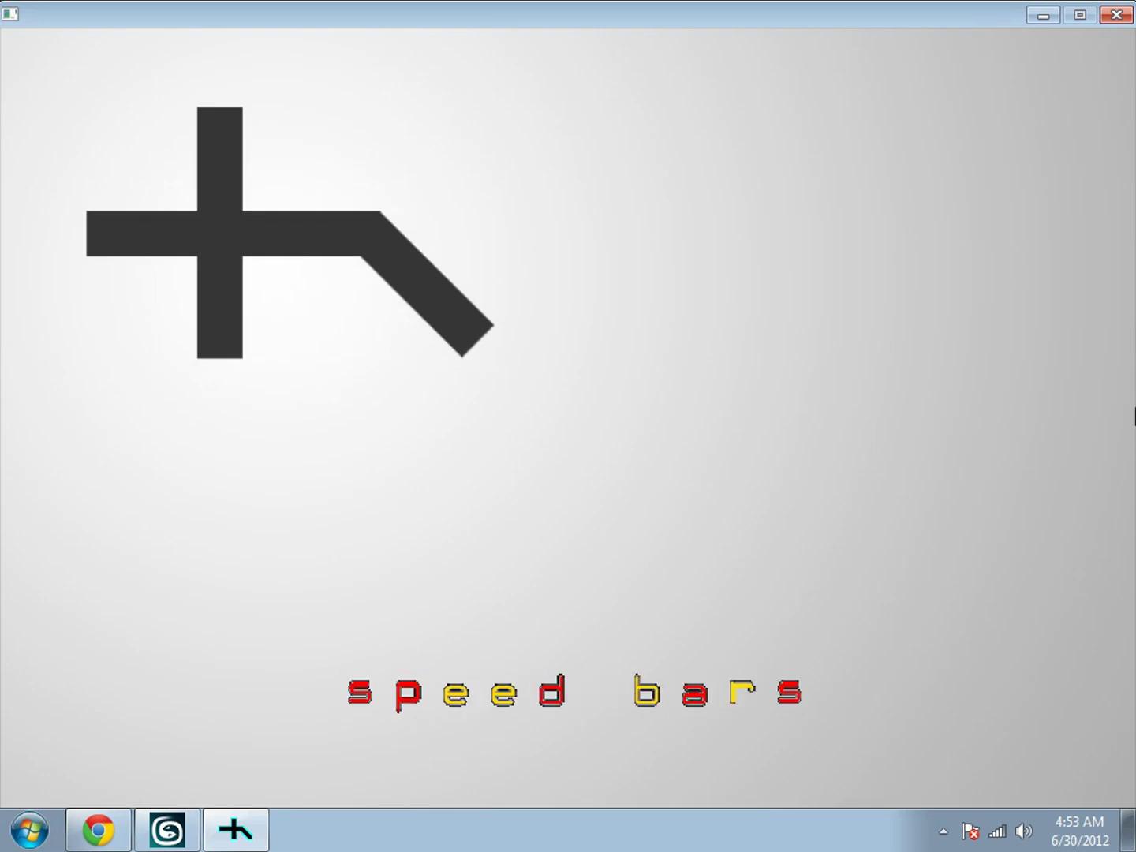
# - Ski the run performing tail and uncrossed mute grabs to check the re-posed grab
pyautogui.press('Down')
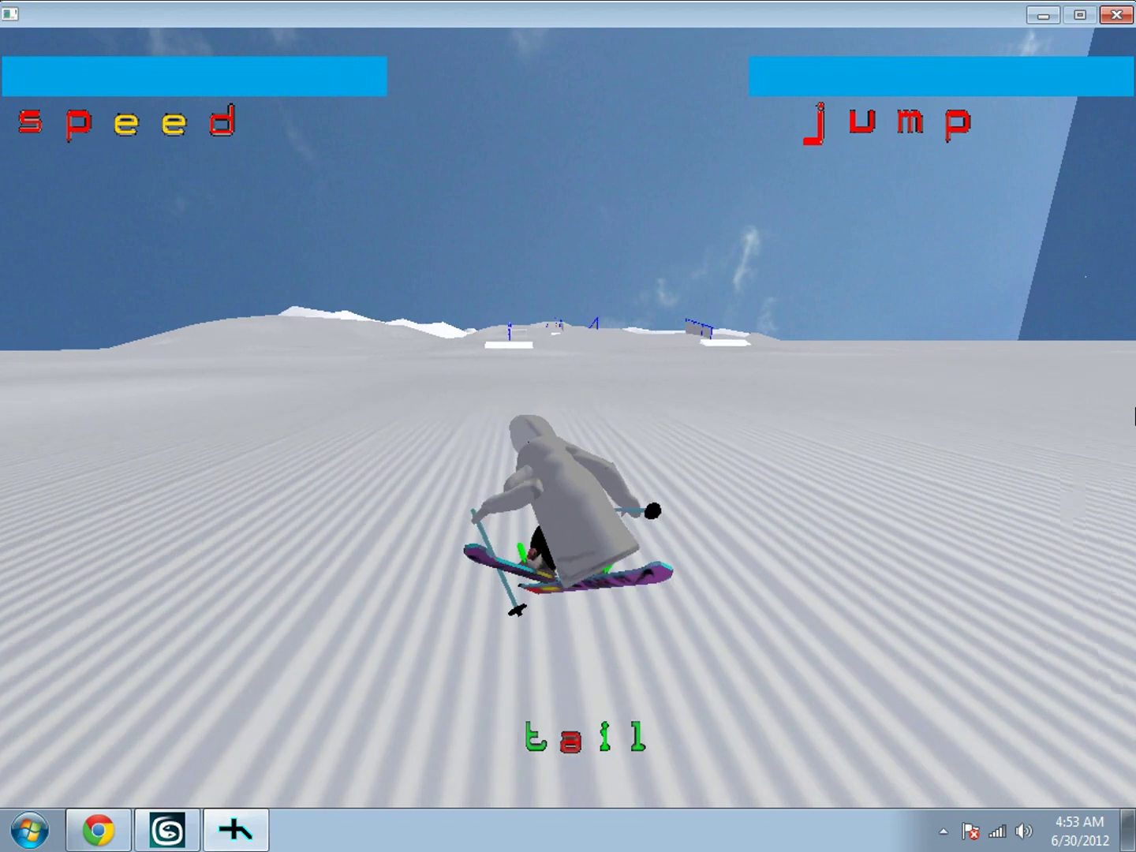
pyautogui.press('Left')
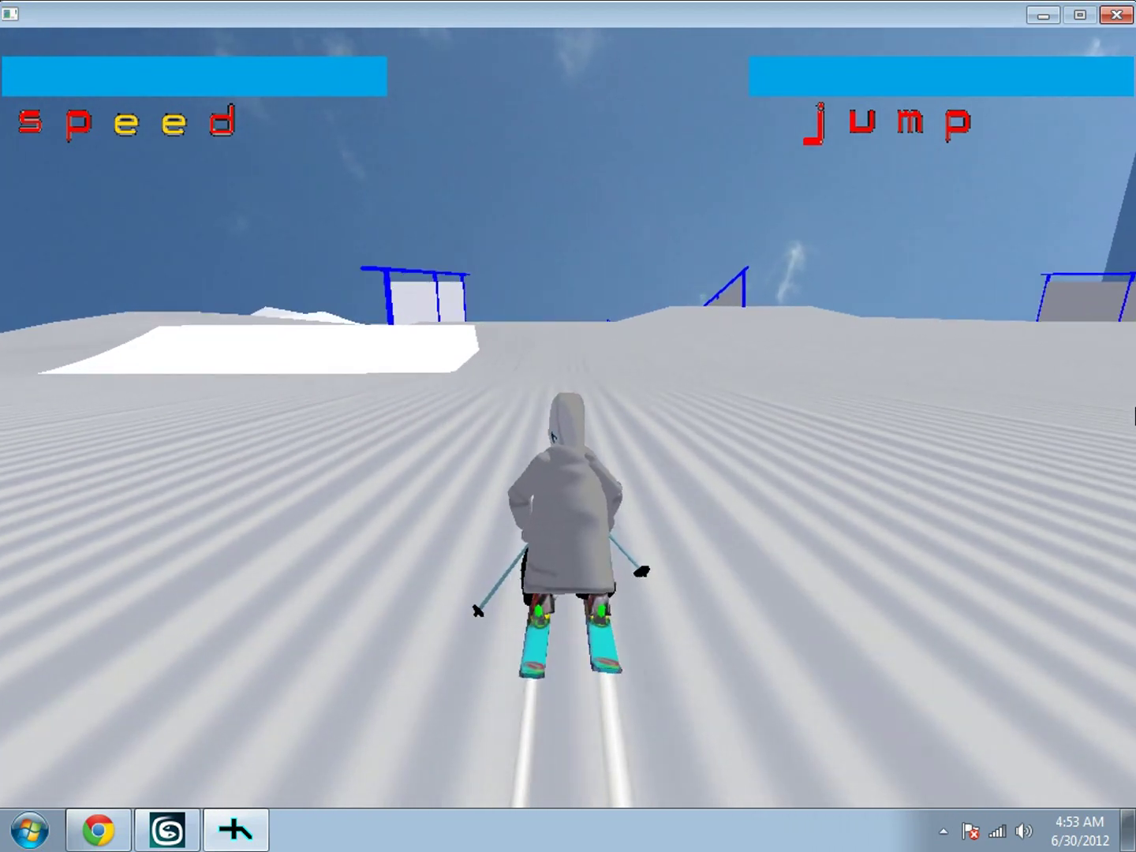
pyautogui.press('Left')
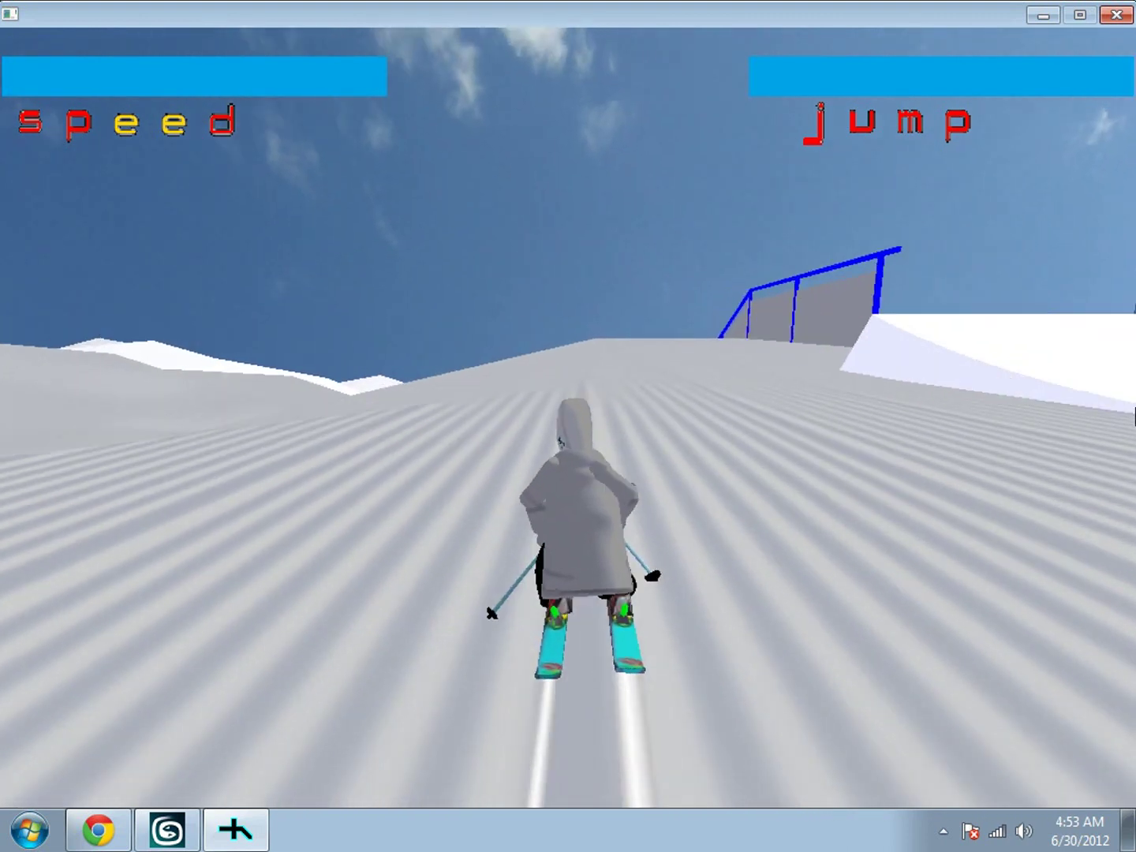
pyautogui.press('Down')
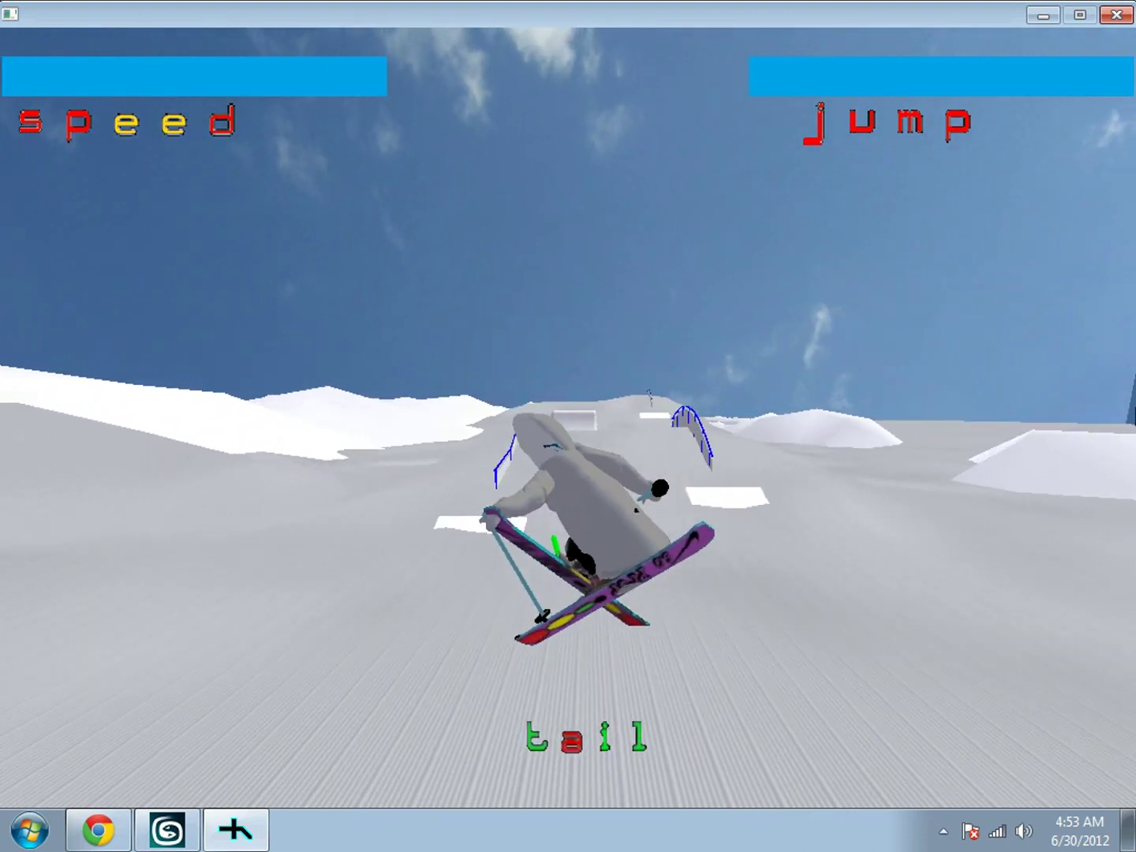